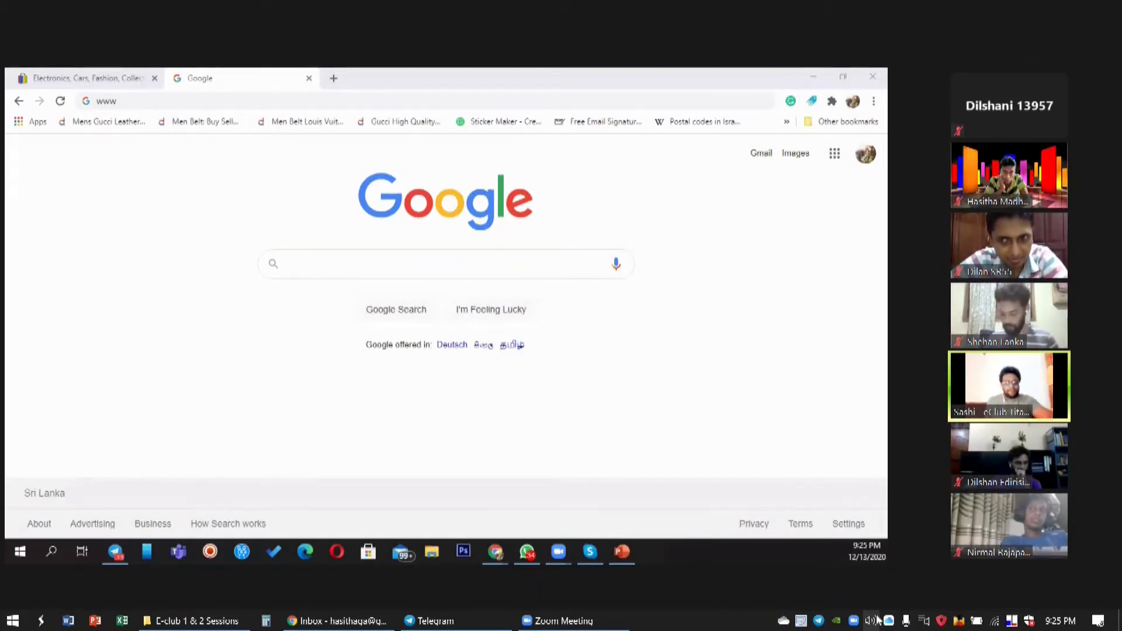
# Take the Zoom meeting out of full screen so the shared screen shows in a window
pyautogui.click(132, 102)
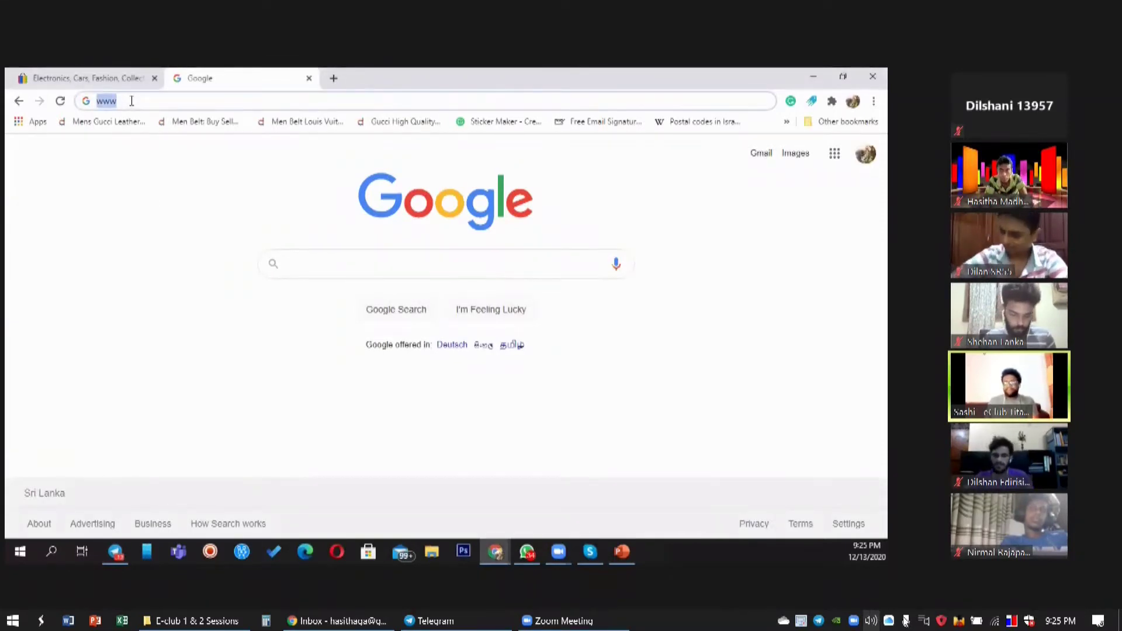
pyautogui.click(132, 102)
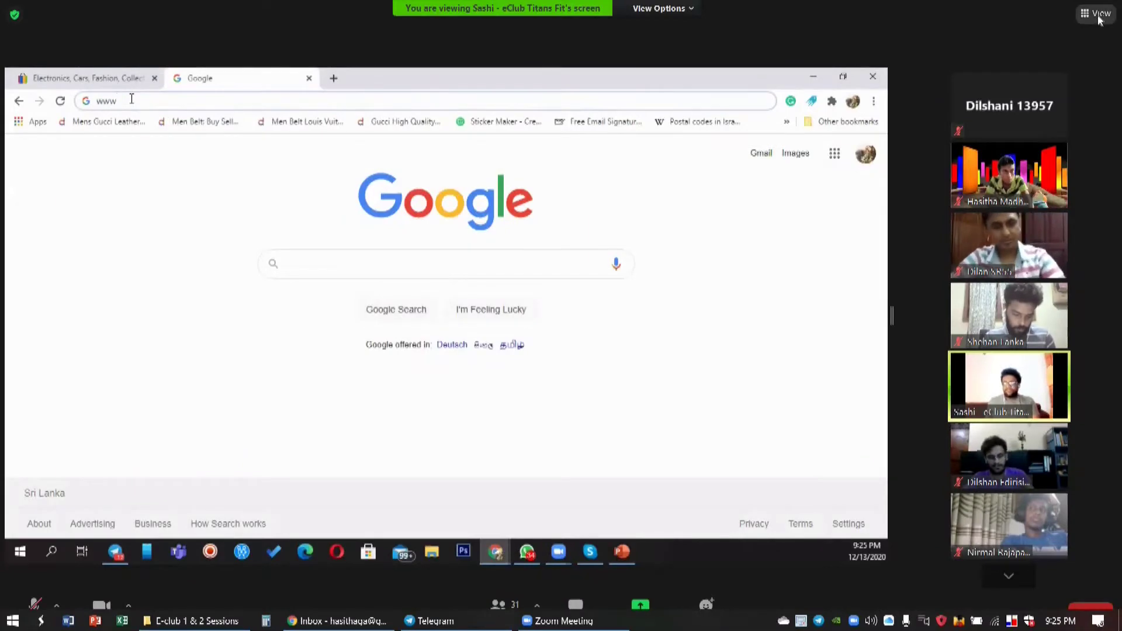
pyautogui.click(1096, 13)
pyautogui.click(1059, 40)
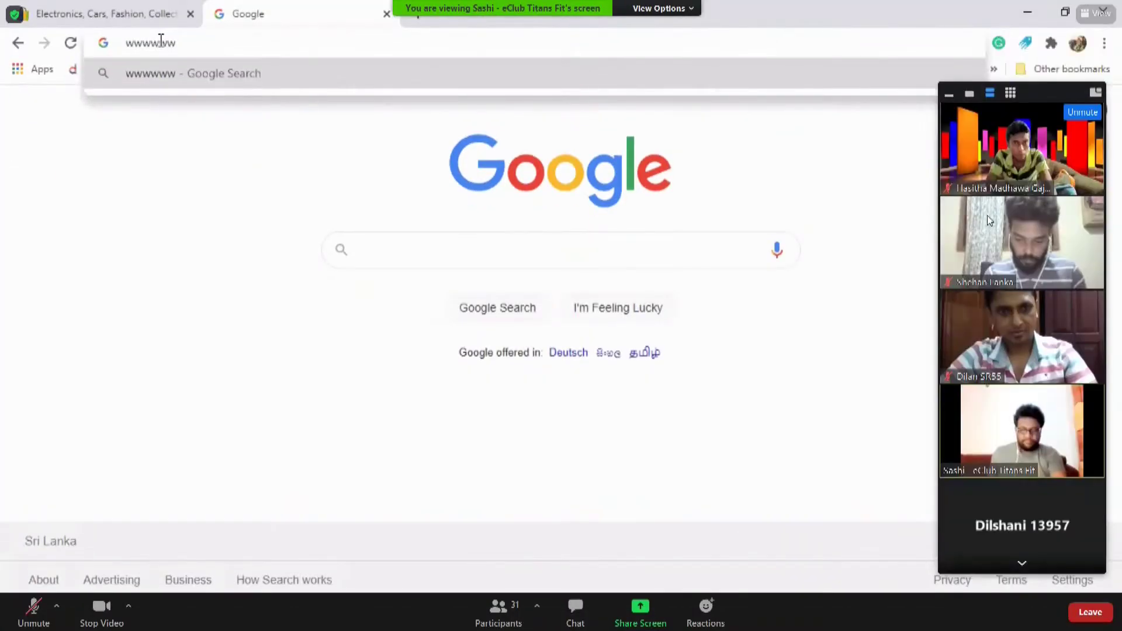
pyautogui.click(1096, 13)
pyautogui.click(1048, 119)
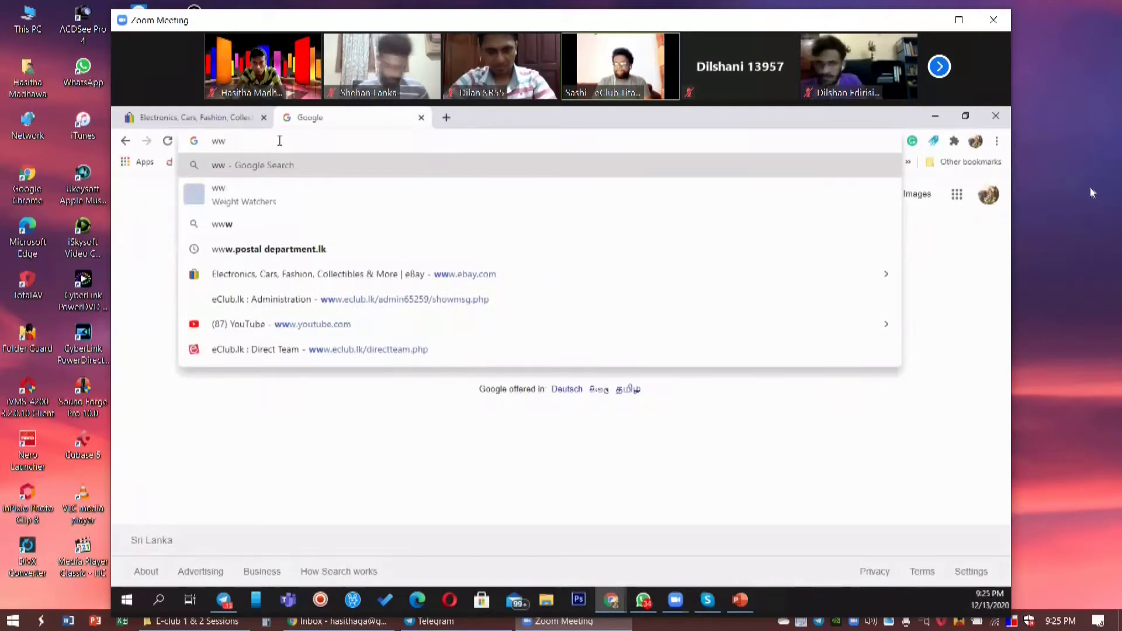
# Switch to Chrome, search Google for pinterest in a new tab and open the Pinterest website
pyautogui.hotkey('alt', 'Tab')
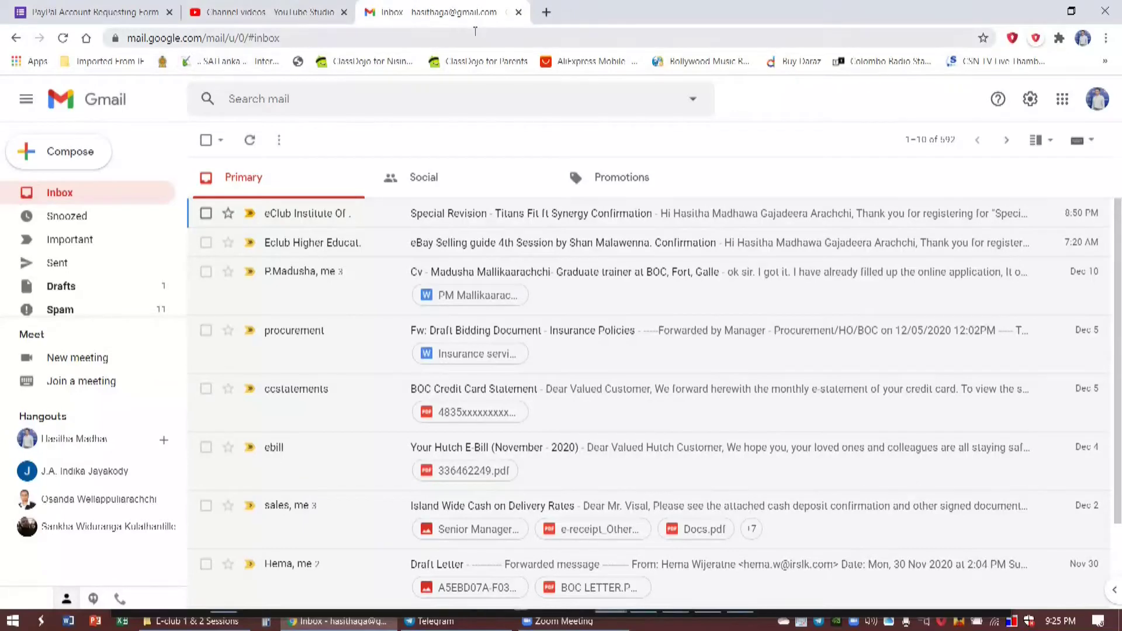
pyautogui.click(303, 12)
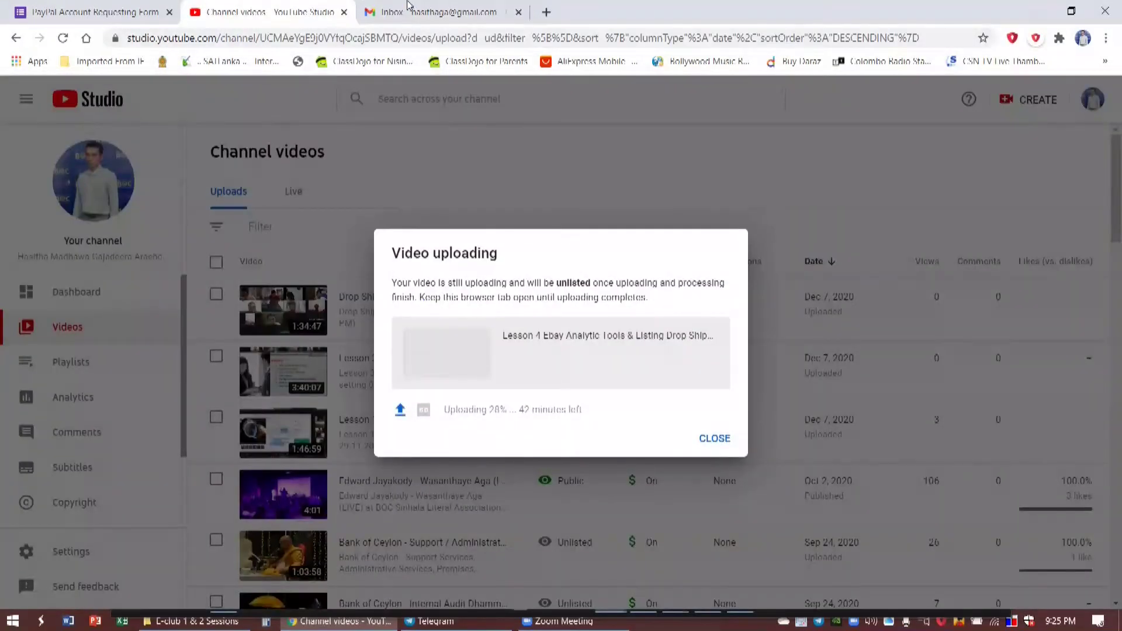
pyautogui.click(502, 10)
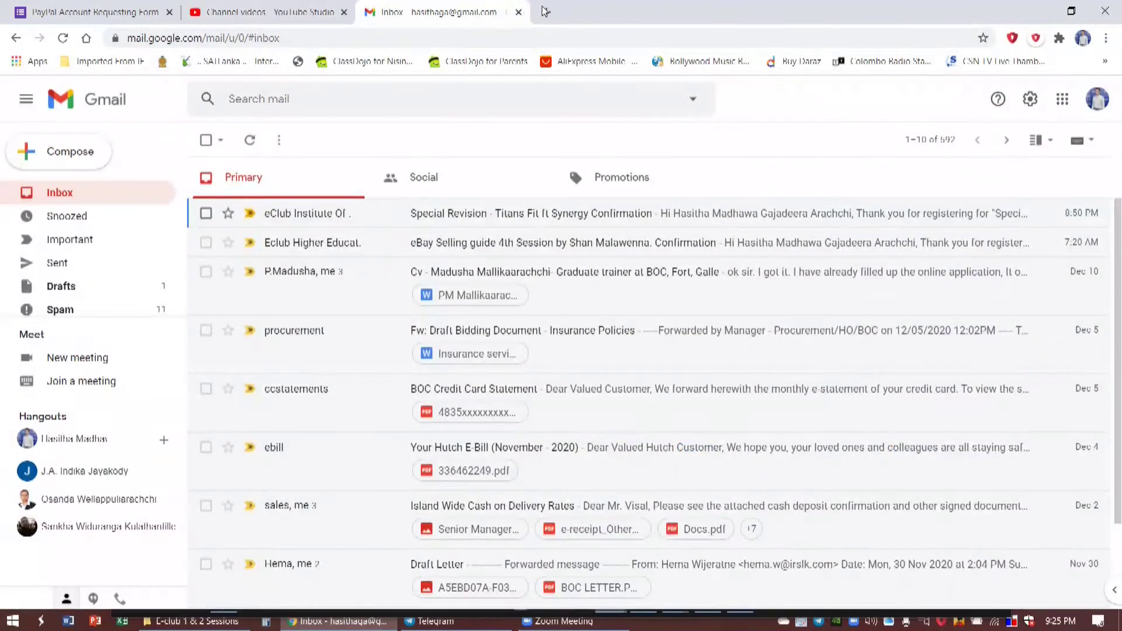
pyautogui.hotkey('ctrl', 't')
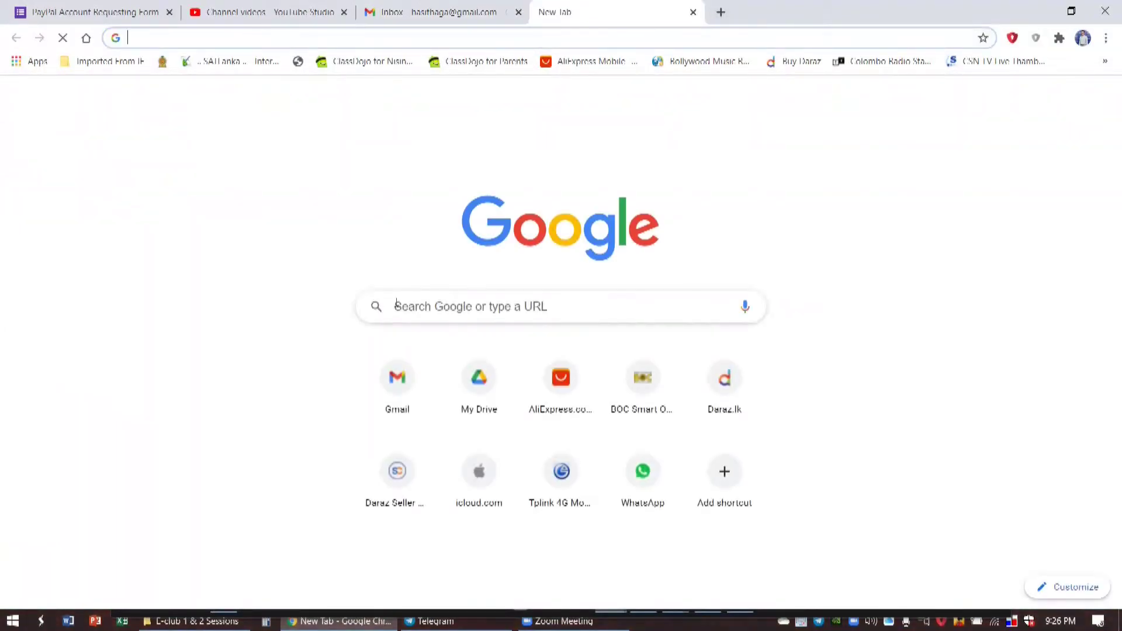
pyautogui.click(394, 306)
pyautogui.write('pintes')
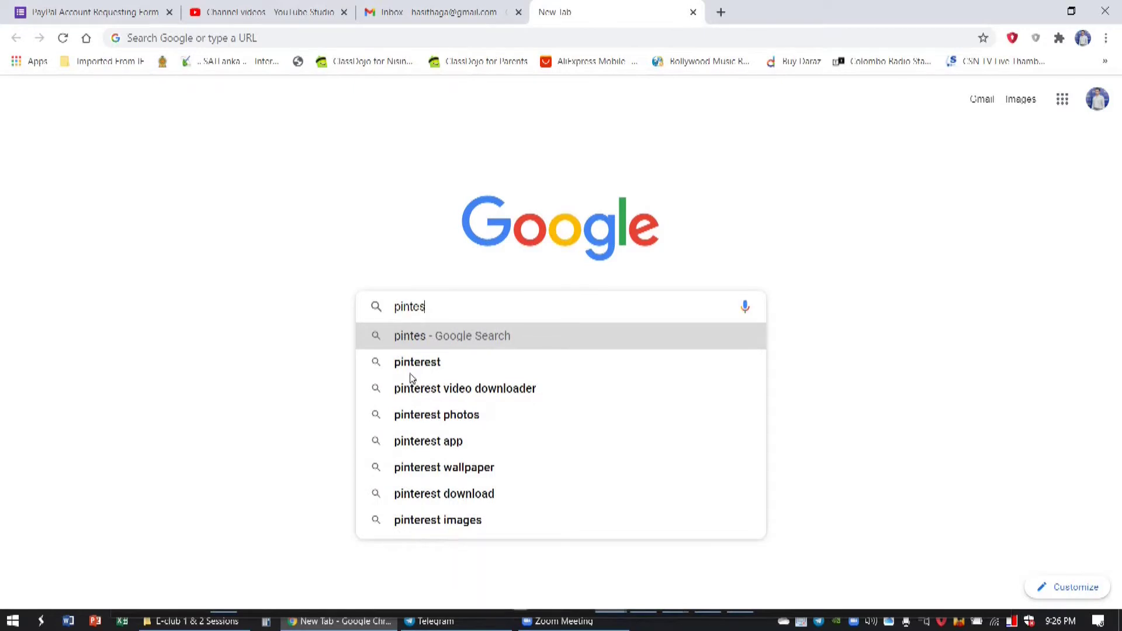
pyautogui.click(414, 373)
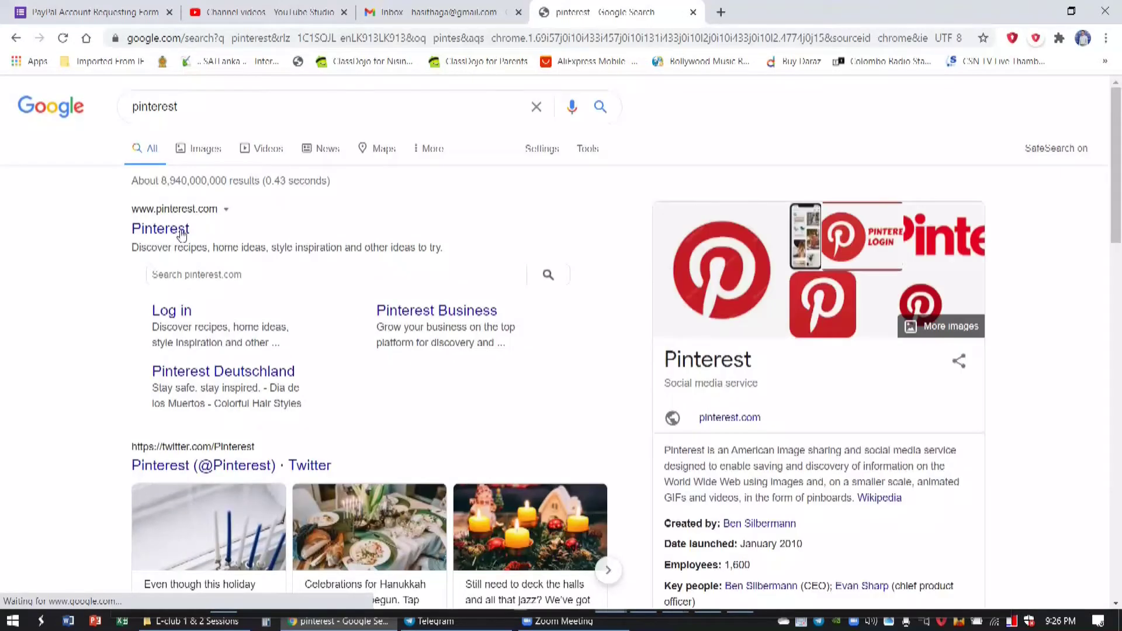
pyautogui.click(542, 622)
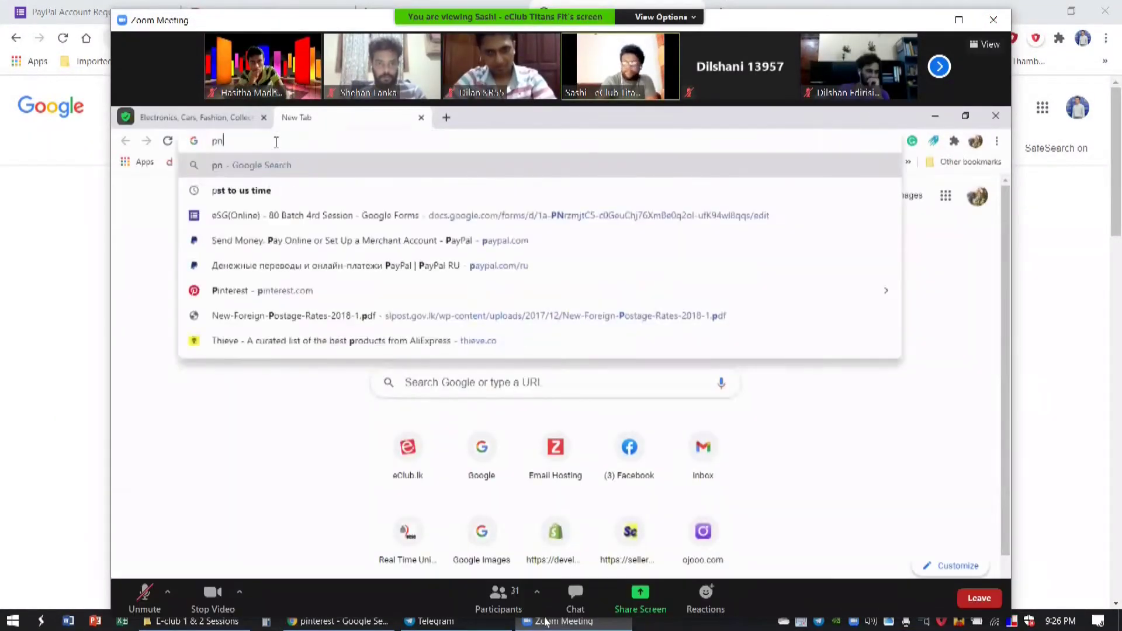
pyautogui.click(73, 308)
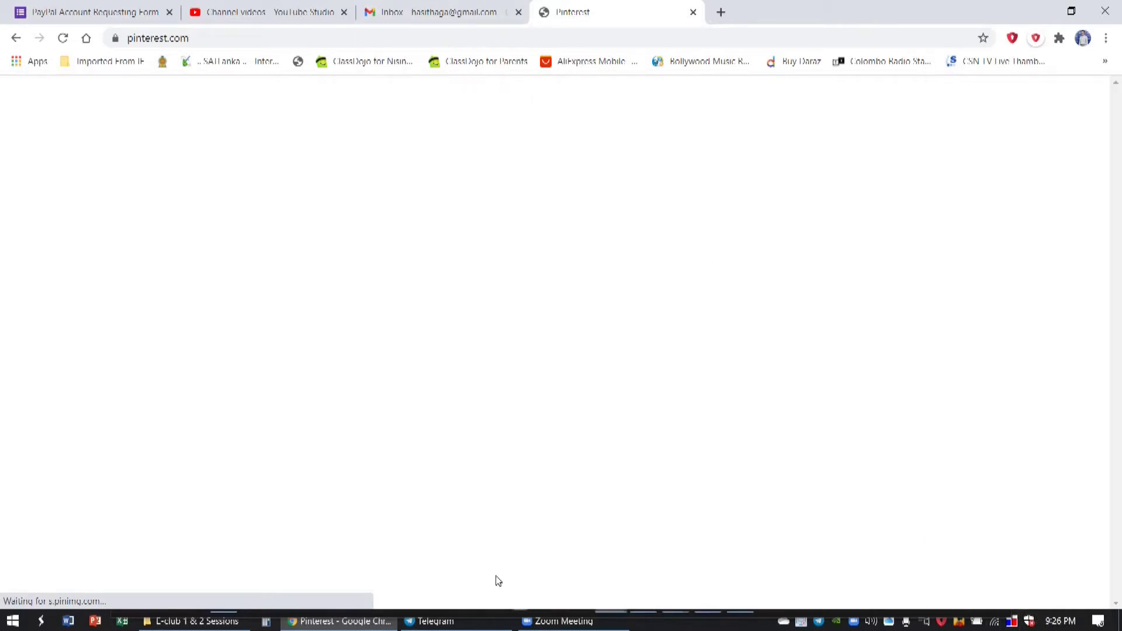
# Open the Pinterest sign-up form and sign up through Google with the account owner's Google account
pyautogui.click(543, 621)
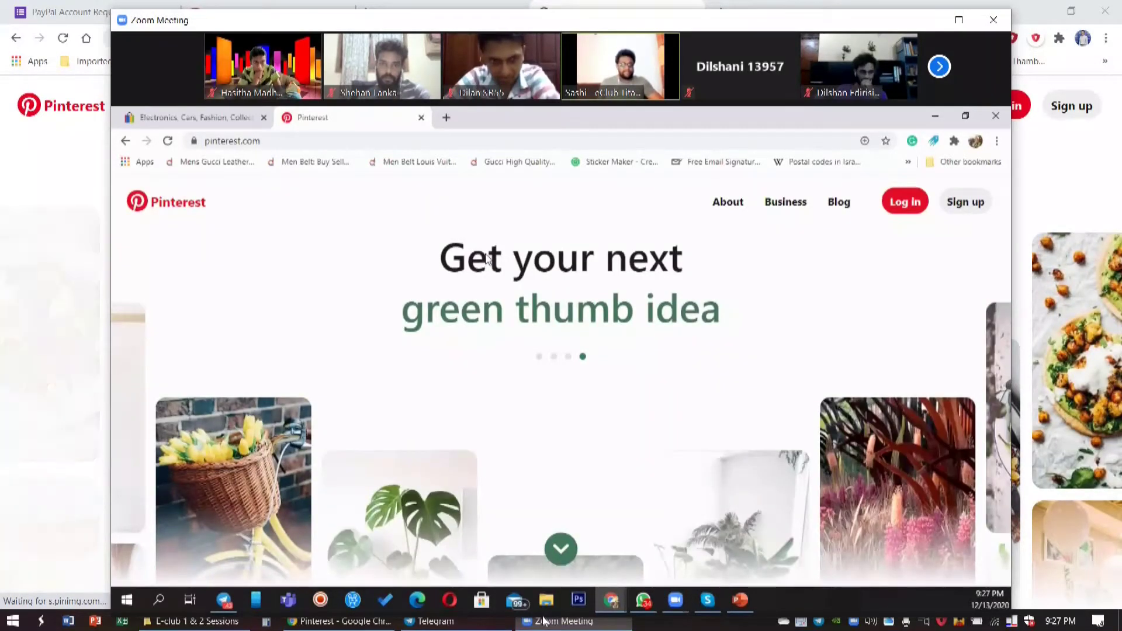
pyautogui.moveTo(391, 364)
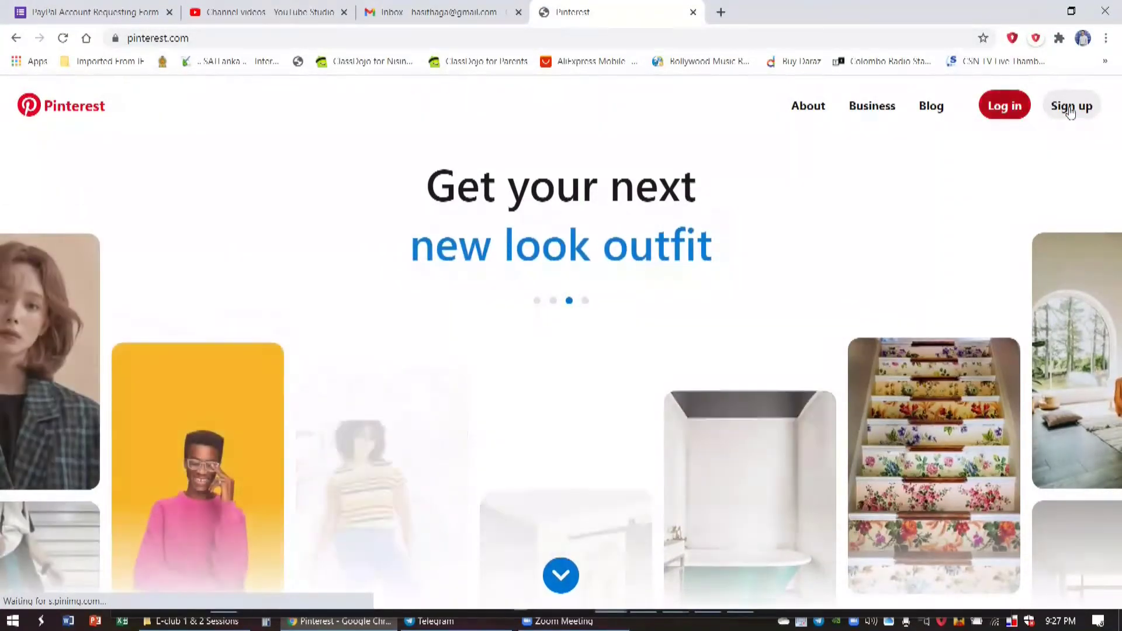
pyautogui.click(1068, 106)
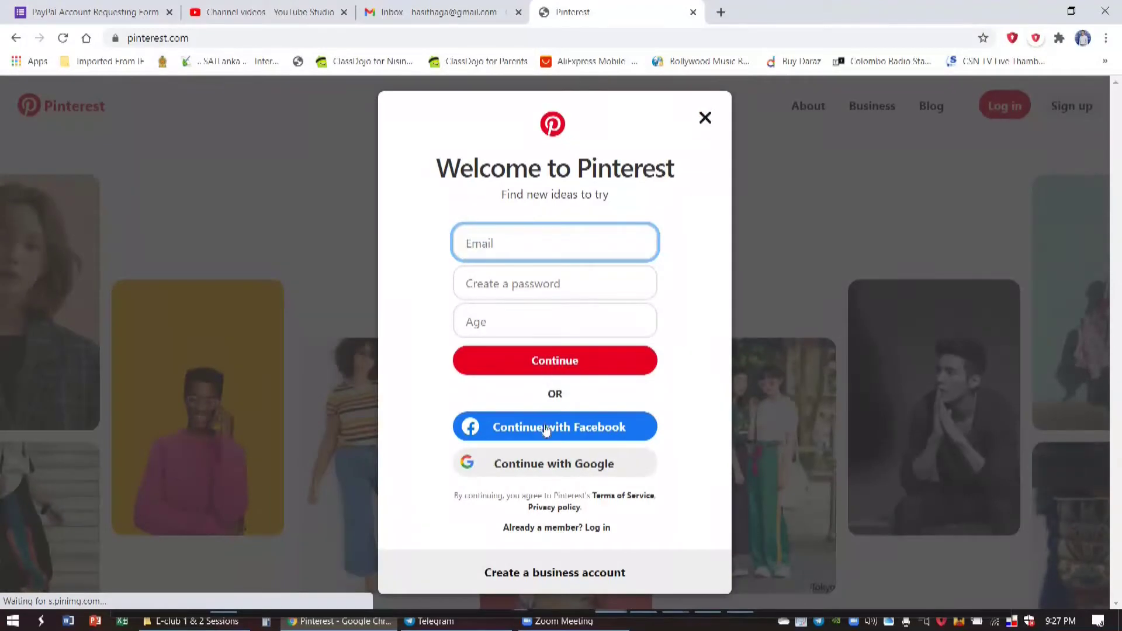
pyautogui.click(537, 469)
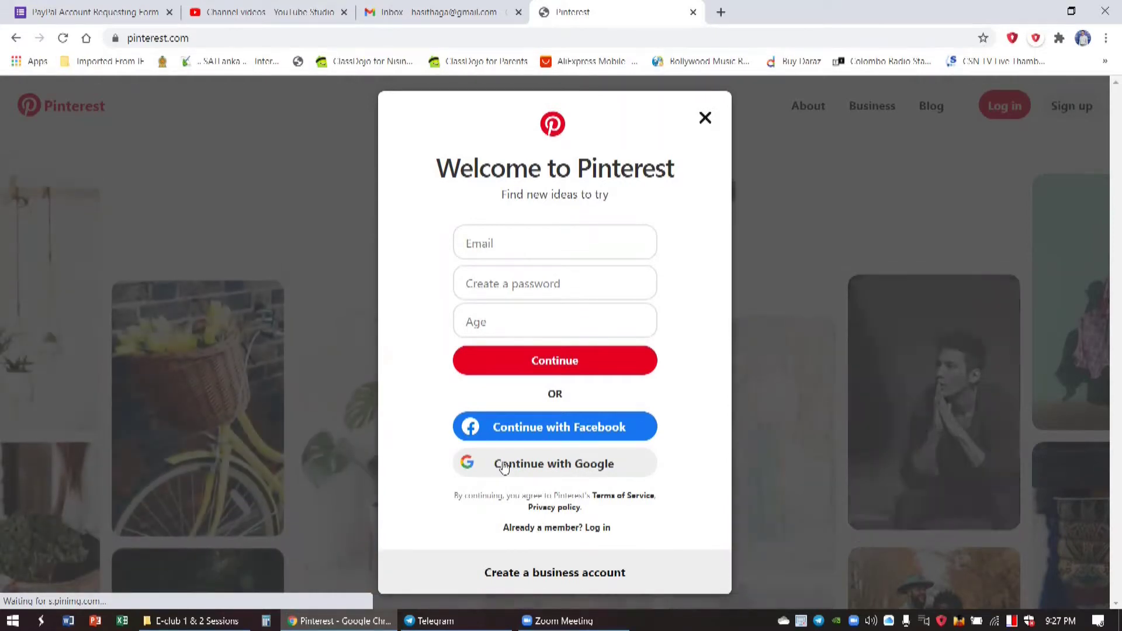
pyautogui.click(557, 622)
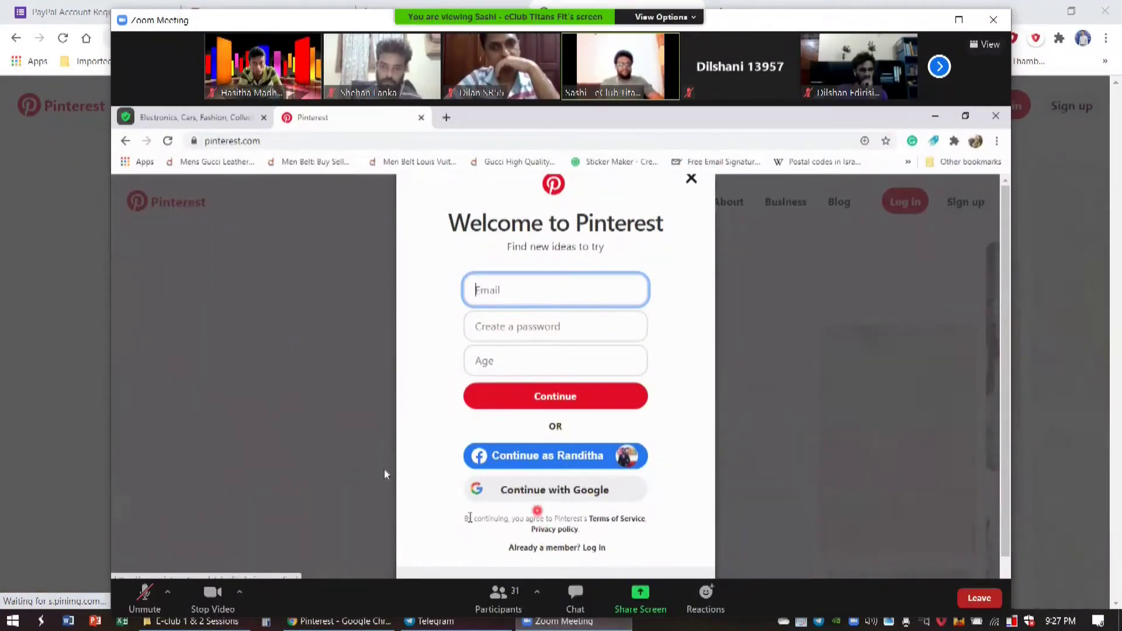
pyautogui.click(65, 215)
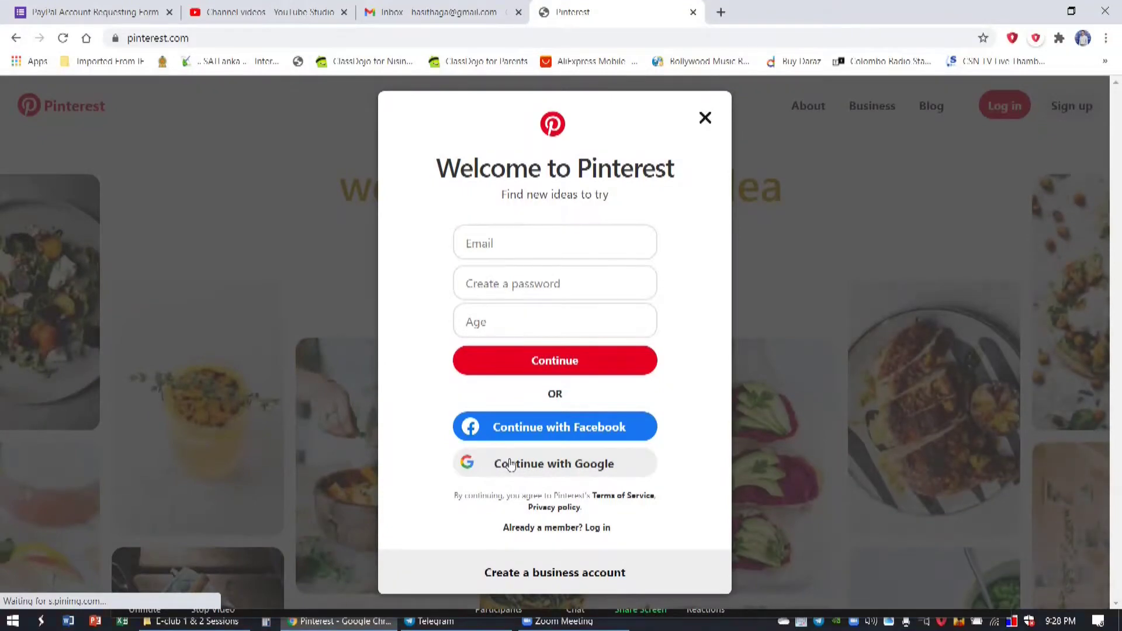
pyautogui.click(508, 463)
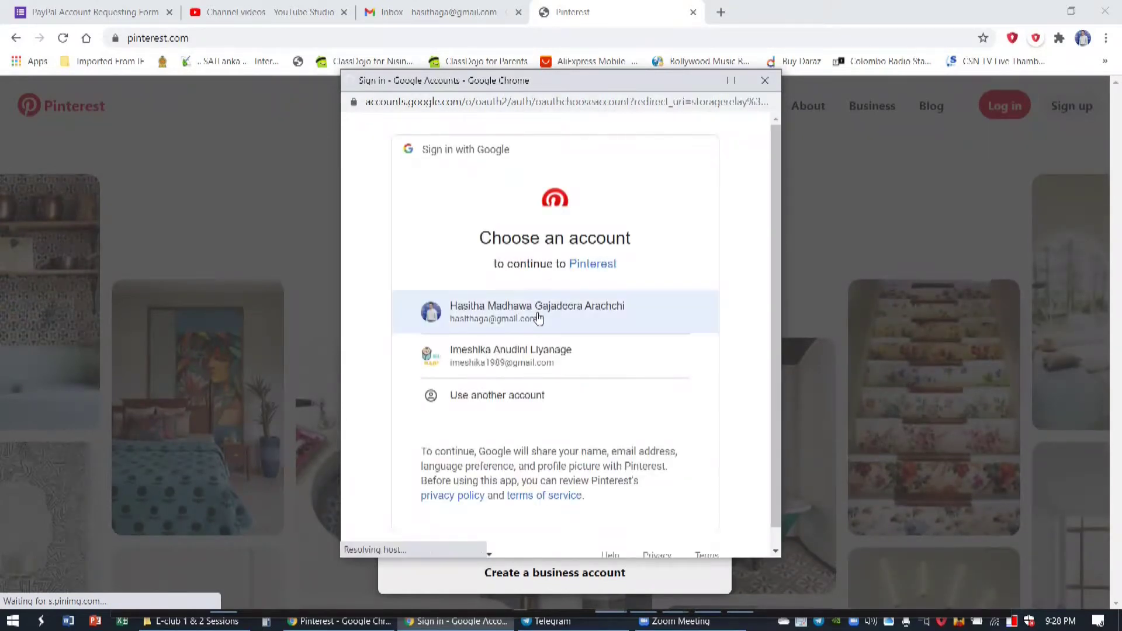
pyautogui.click(538, 317)
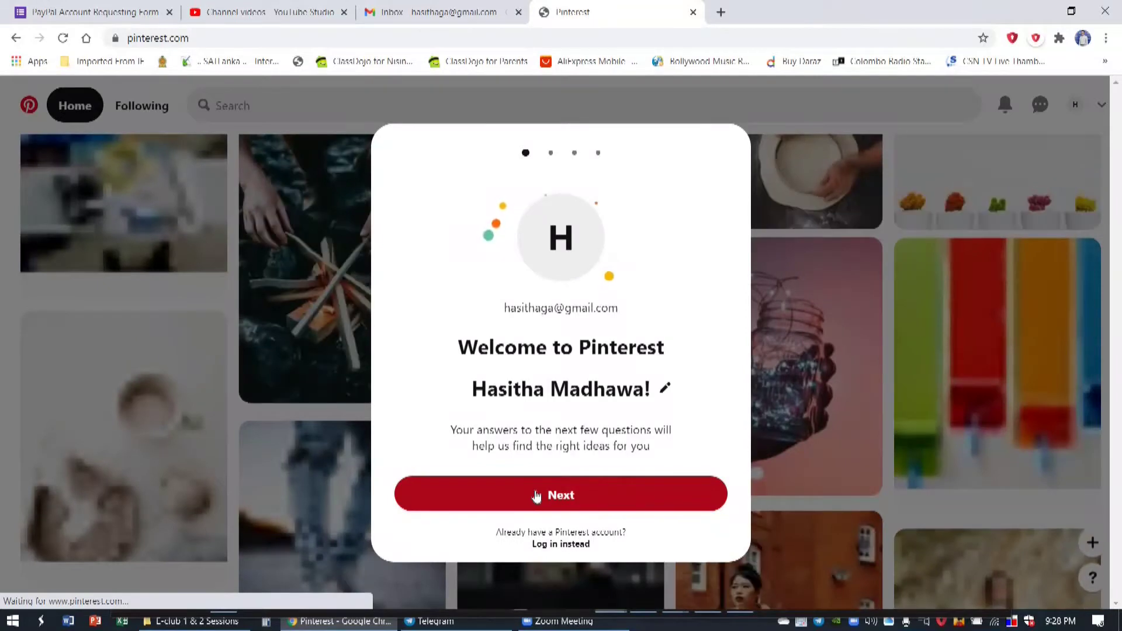
# Continue past the Pinterest welcome page and set the gender to Male
pyautogui.click(578, 495)
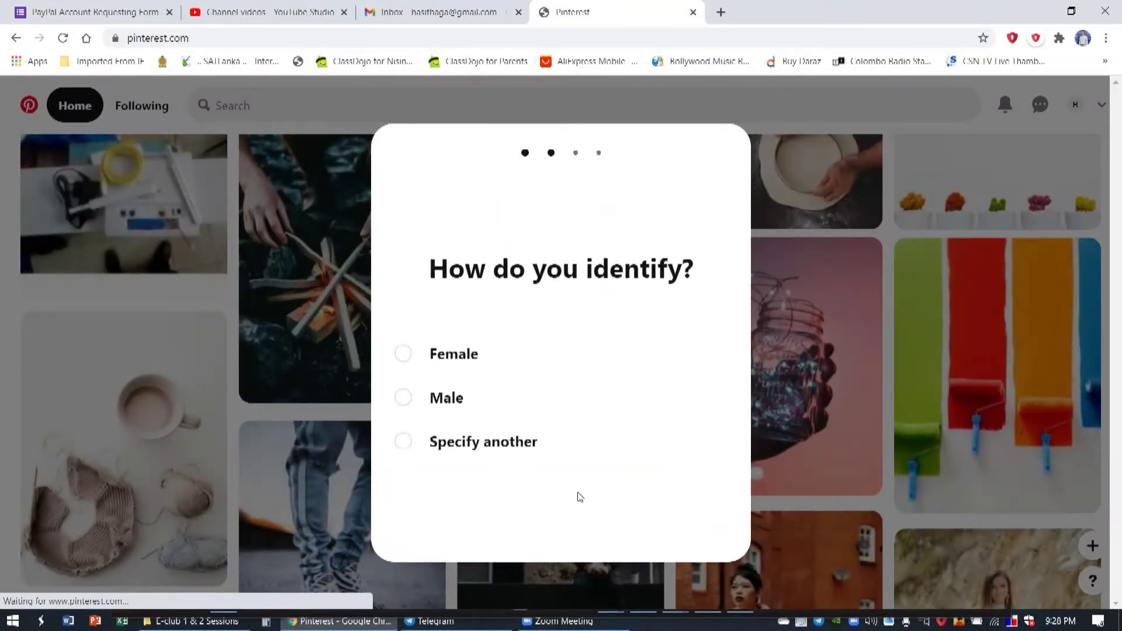
pyautogui.click(462, 403)
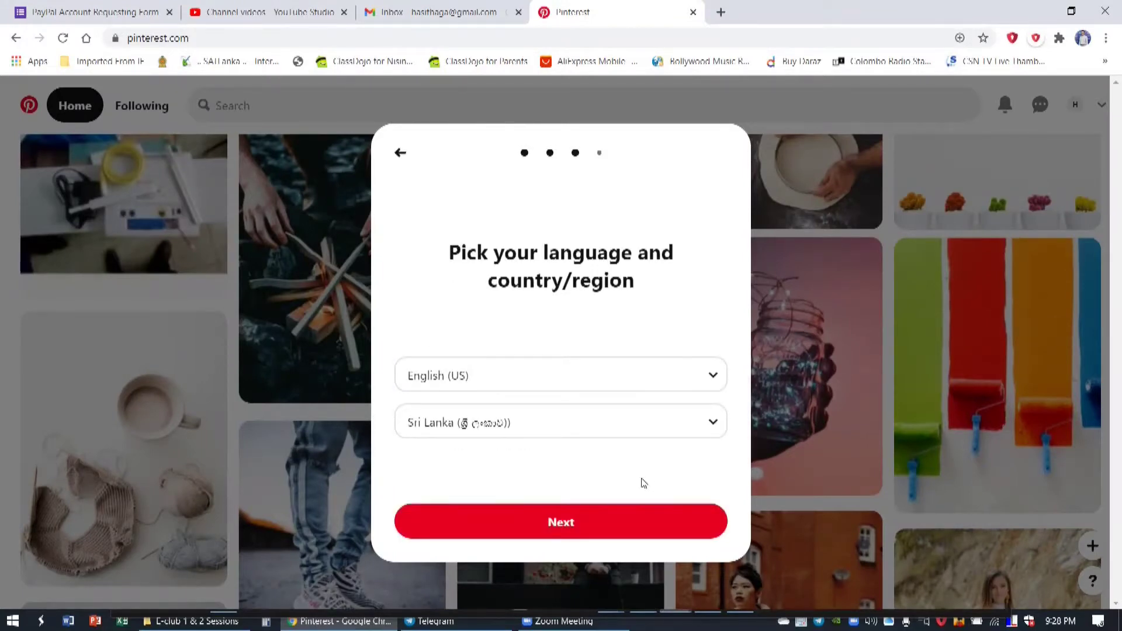
# Switch to the Zoom meeting and follow the presenter's Pinterest setup from the welcome page to the country/region choice
pyautogui.click(569, 613)
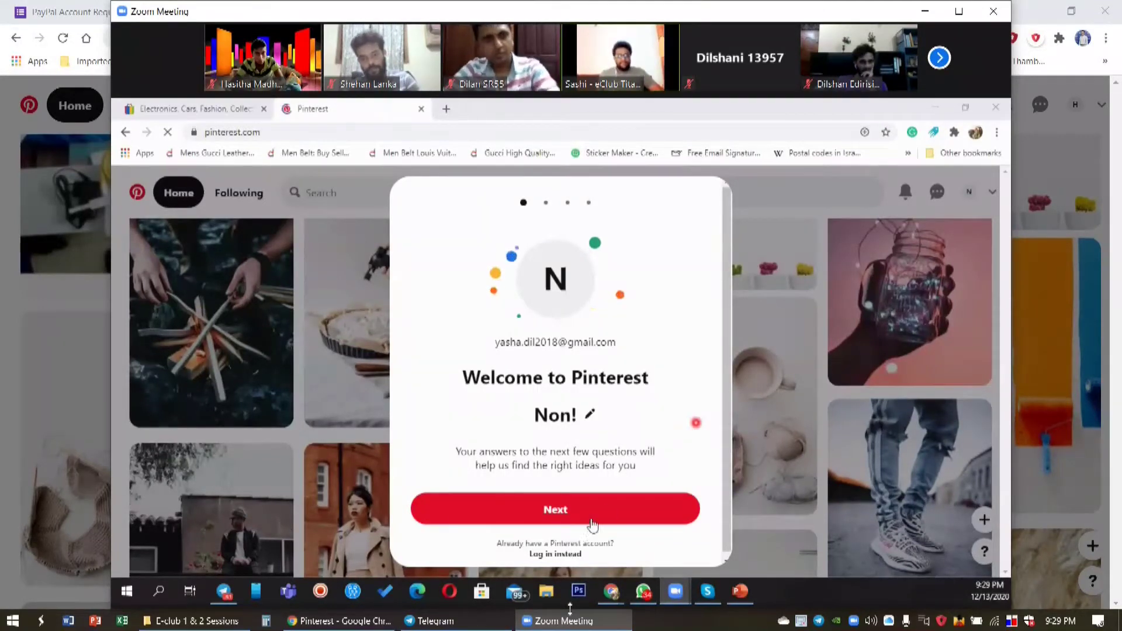
pyautogui.click(554, 514)
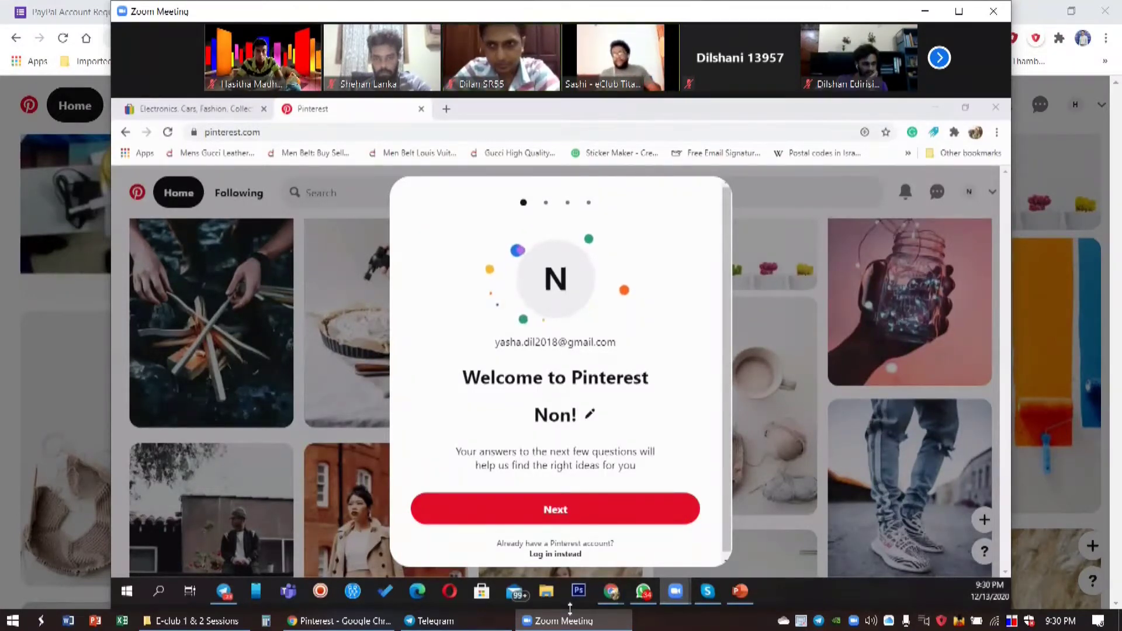
pyautogui.click(619, 506)
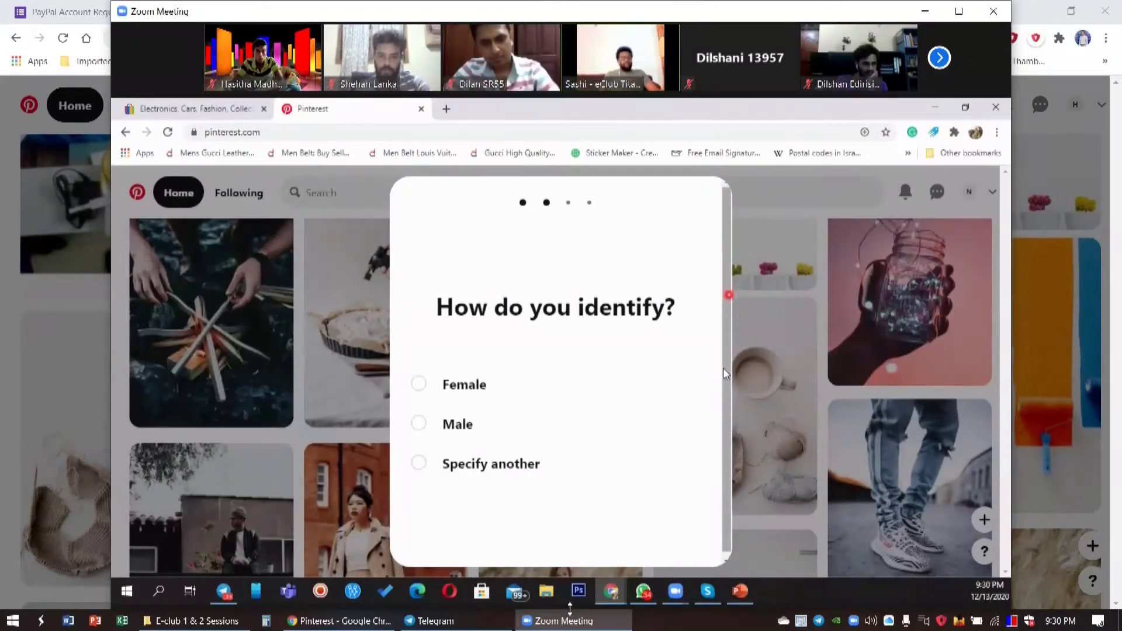
pyautogui.scroll(-1, 724, 372)
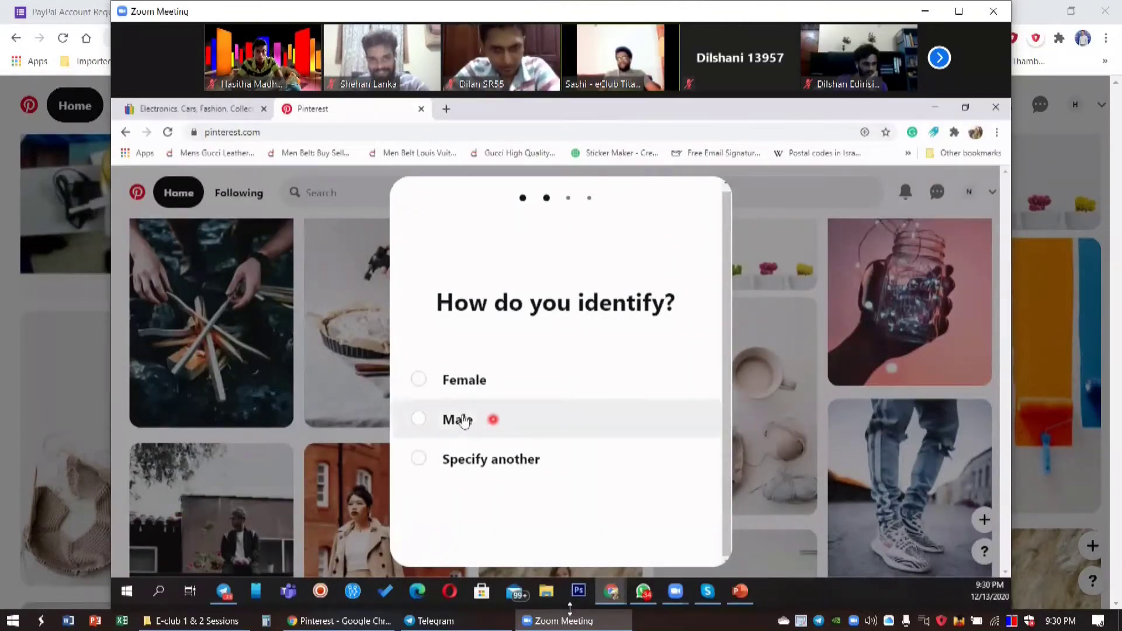
pyautogui.click(429, 419)
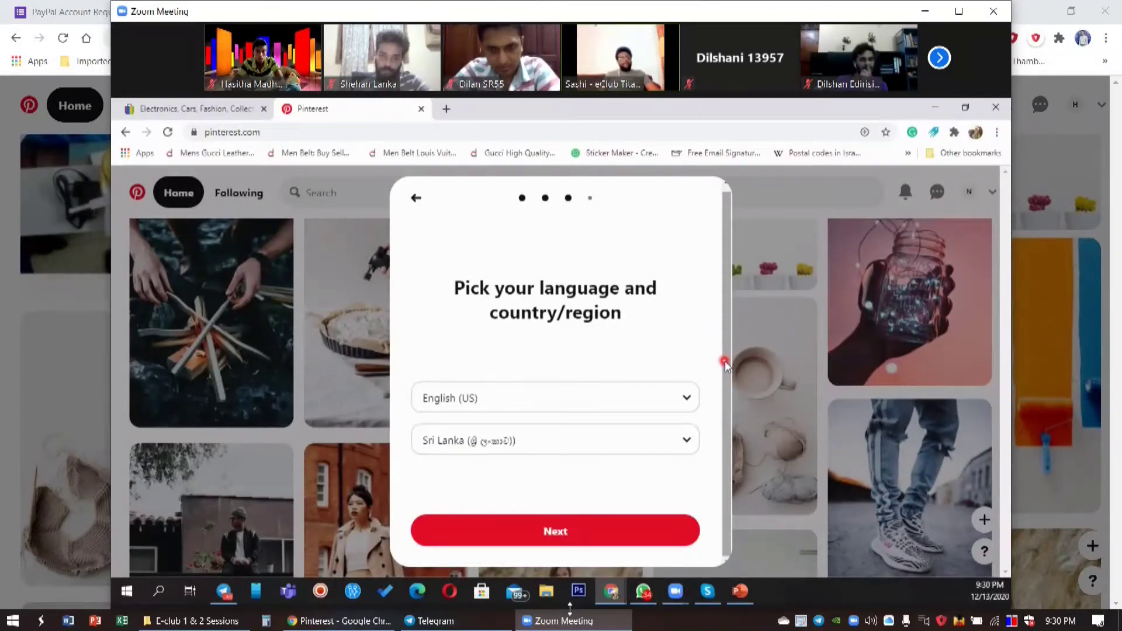
pyautogui.click(687, 447)
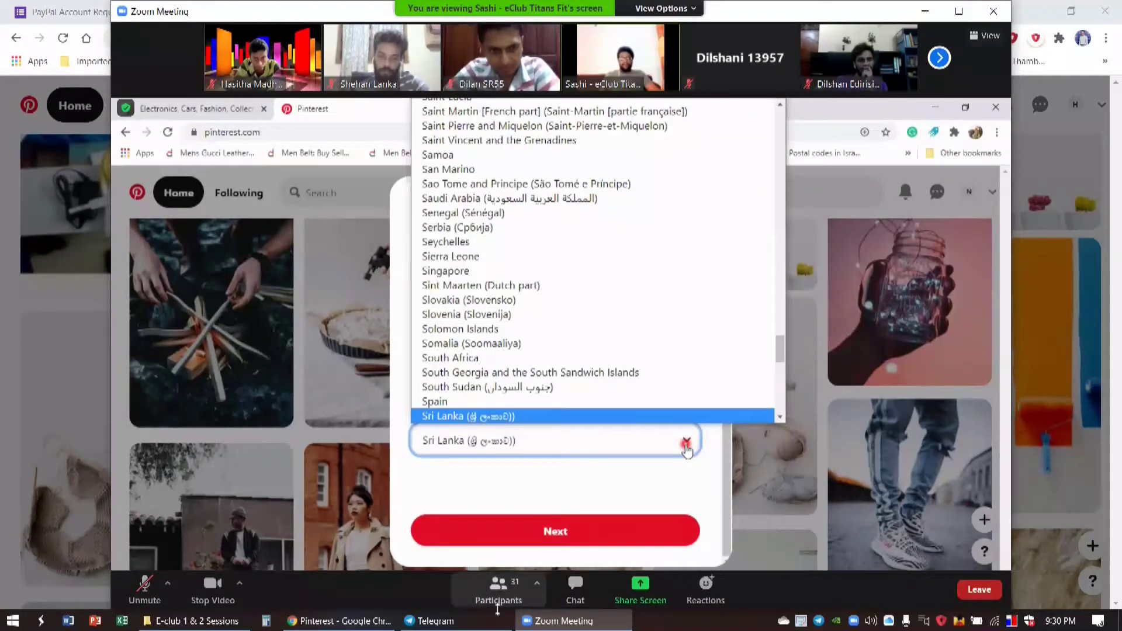
# Switch back to Chrome, set the Pinterest country/region to United States and continue to the interests page
pyautogui.moveTo(344, 625)
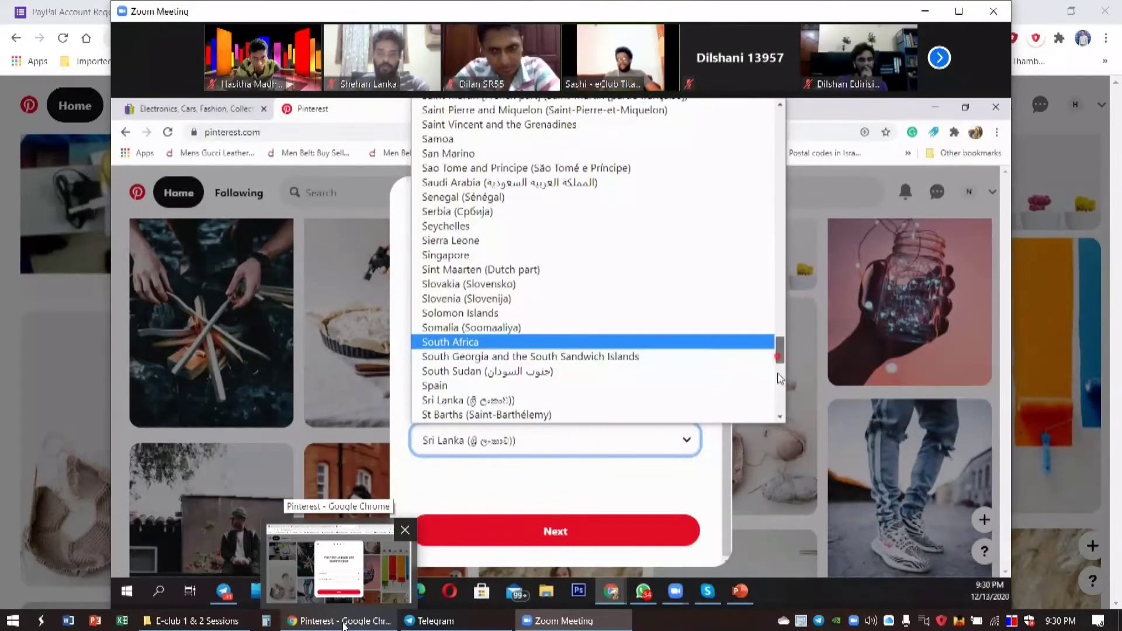
pyautogui.click(343, 622)
pyautogui.click(566, 425)
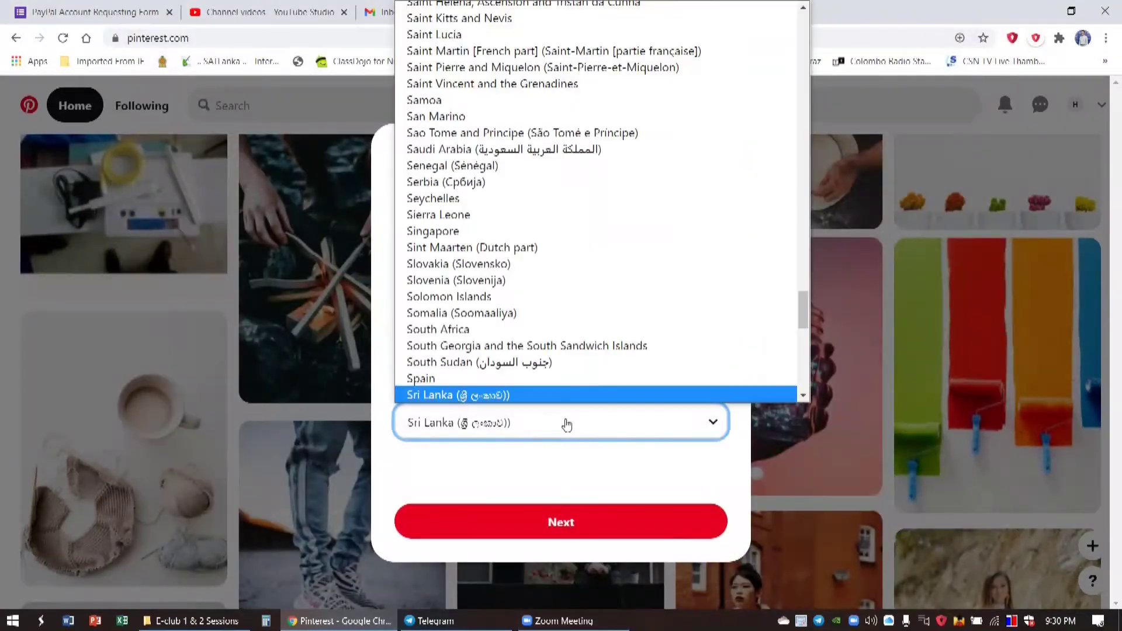
pyautogui.scroll(-10, 595, 316)
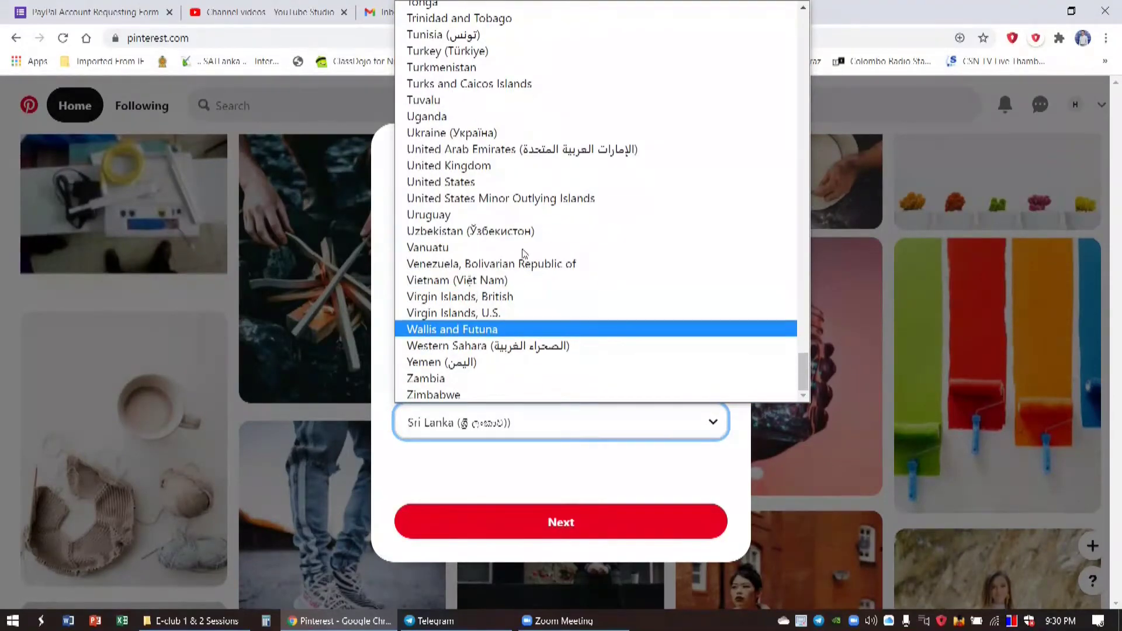
pyautogui.click(501, 181)
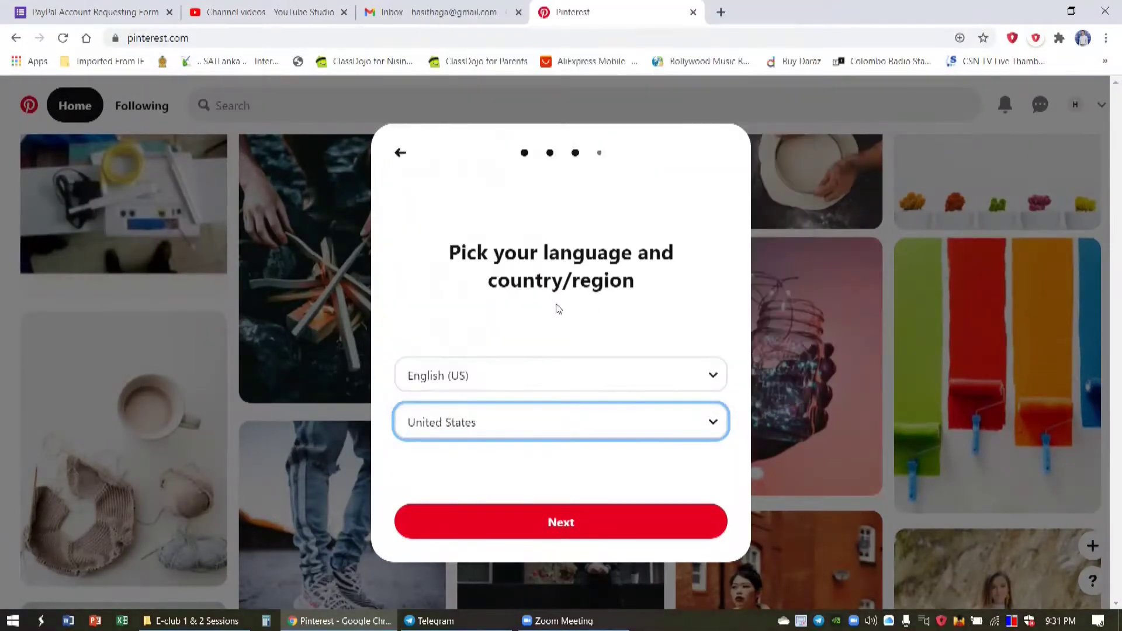
pyautogui.click(552, 527)
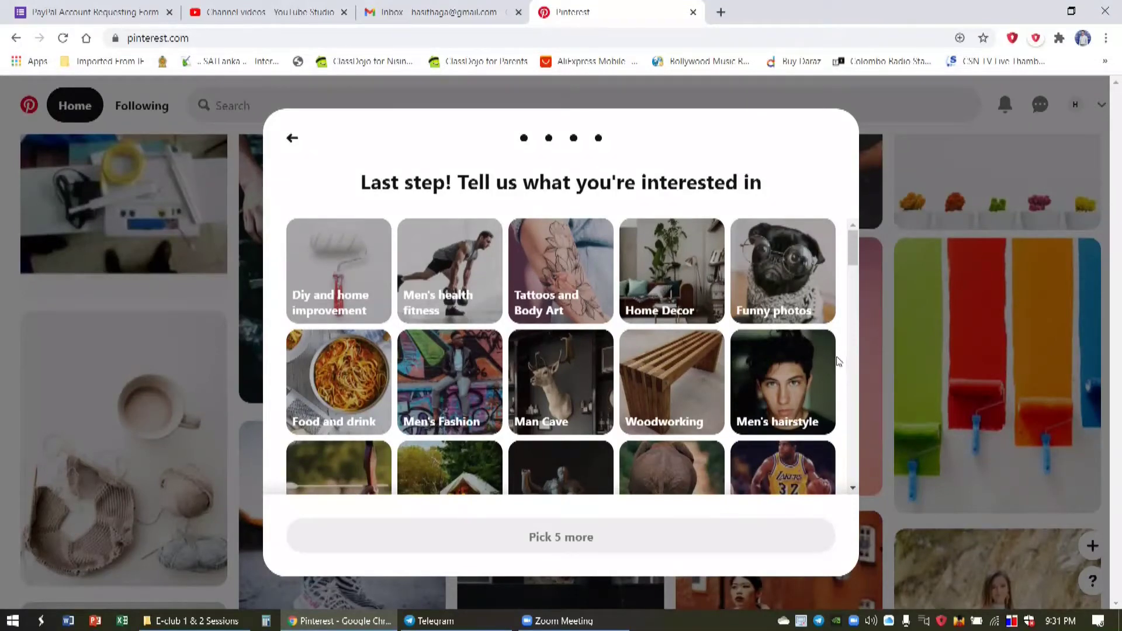
# Select Nature Photography and Men's shoes as Pinterest interests
pyautogui.scroll(-3, 837, 362)
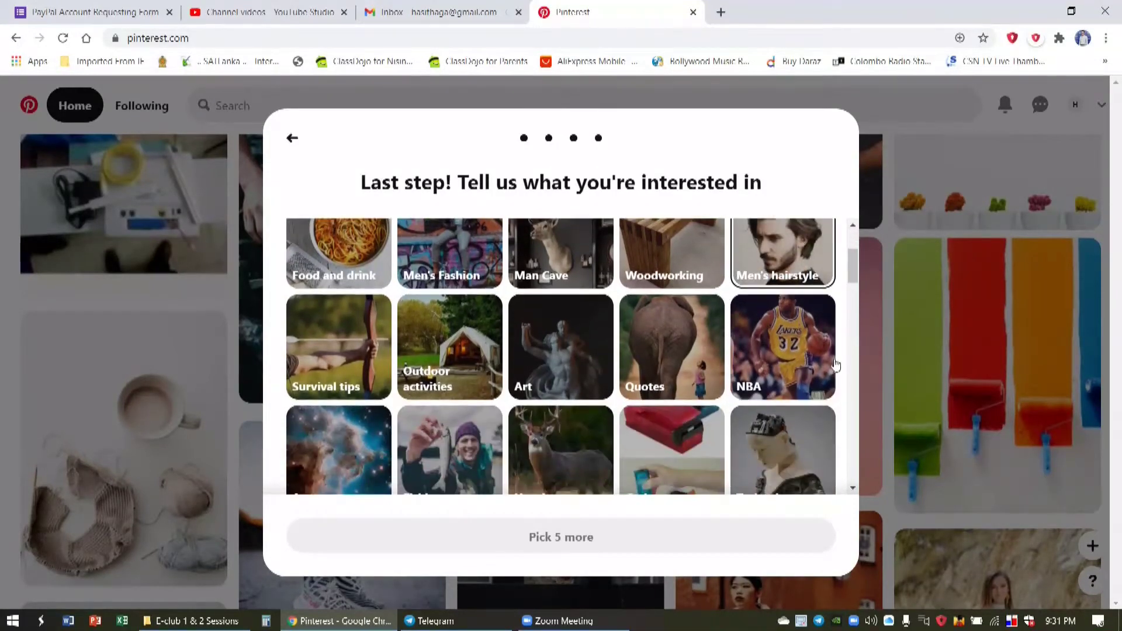
pyautogui.scroll(-3, 844, 386)
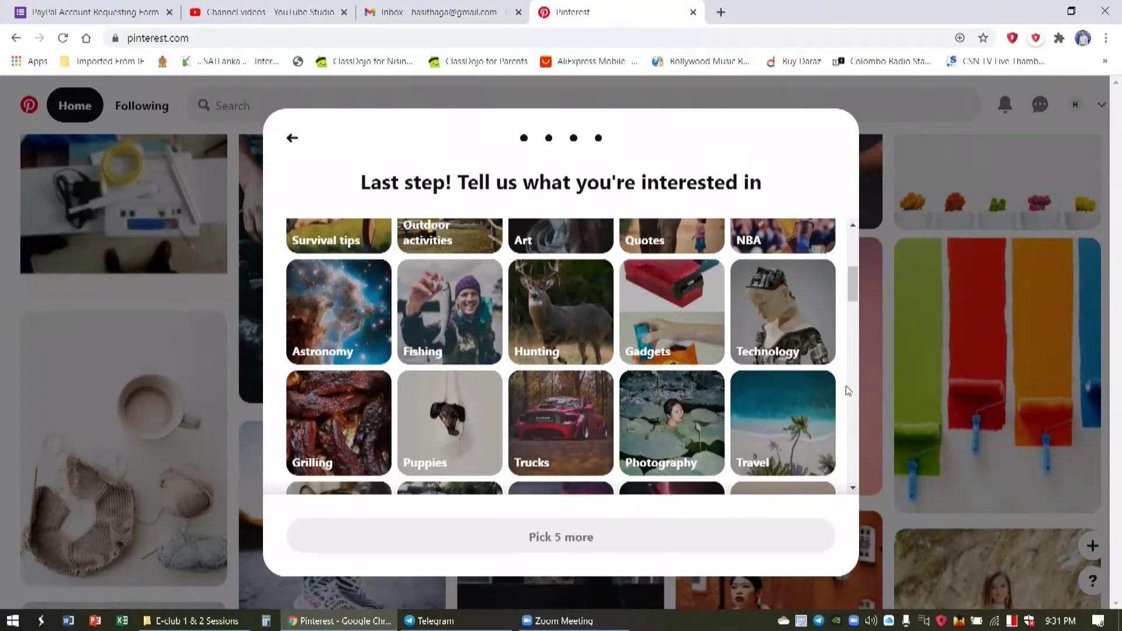
pyautogui.scroll(-4, 848, 391)
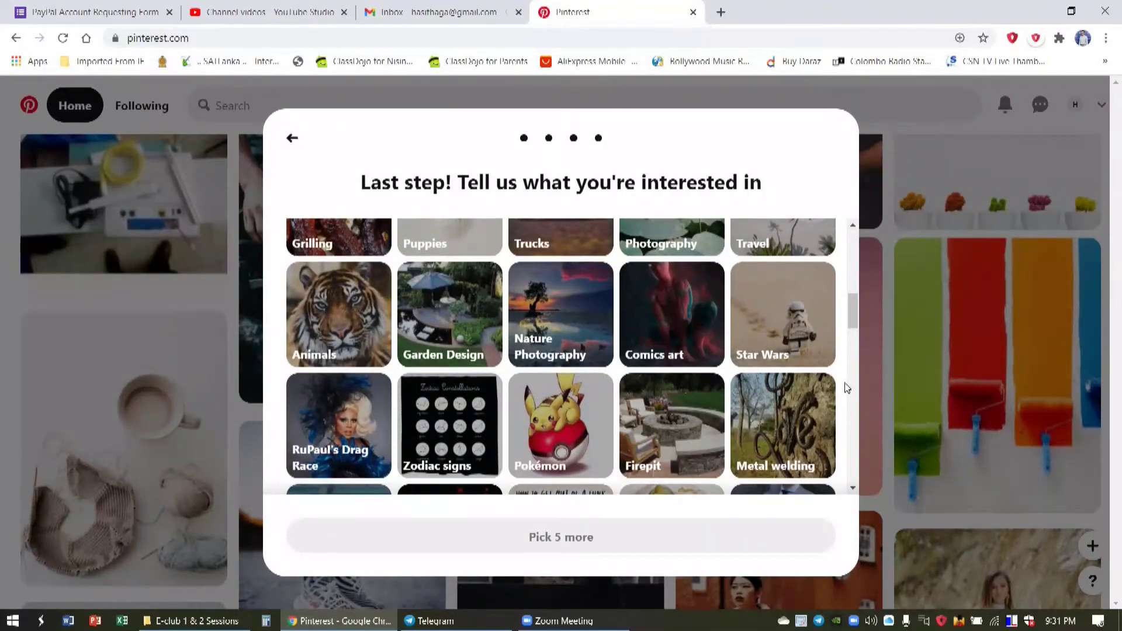
pyautogui.click(549, 327)
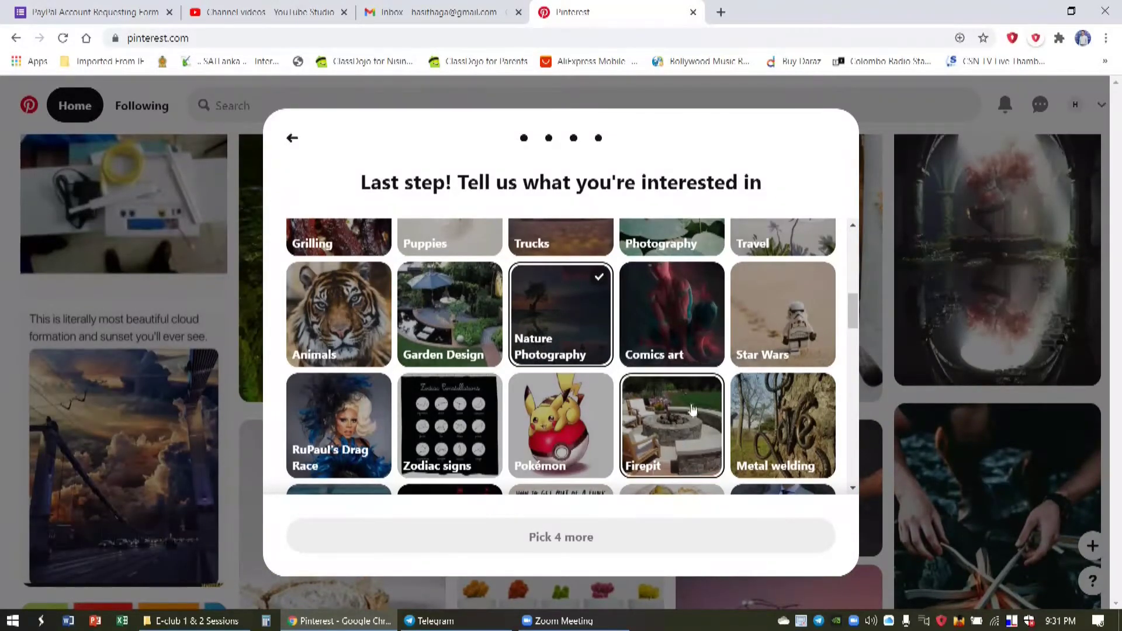
pyautogui.scroll(-3, 777, 409)
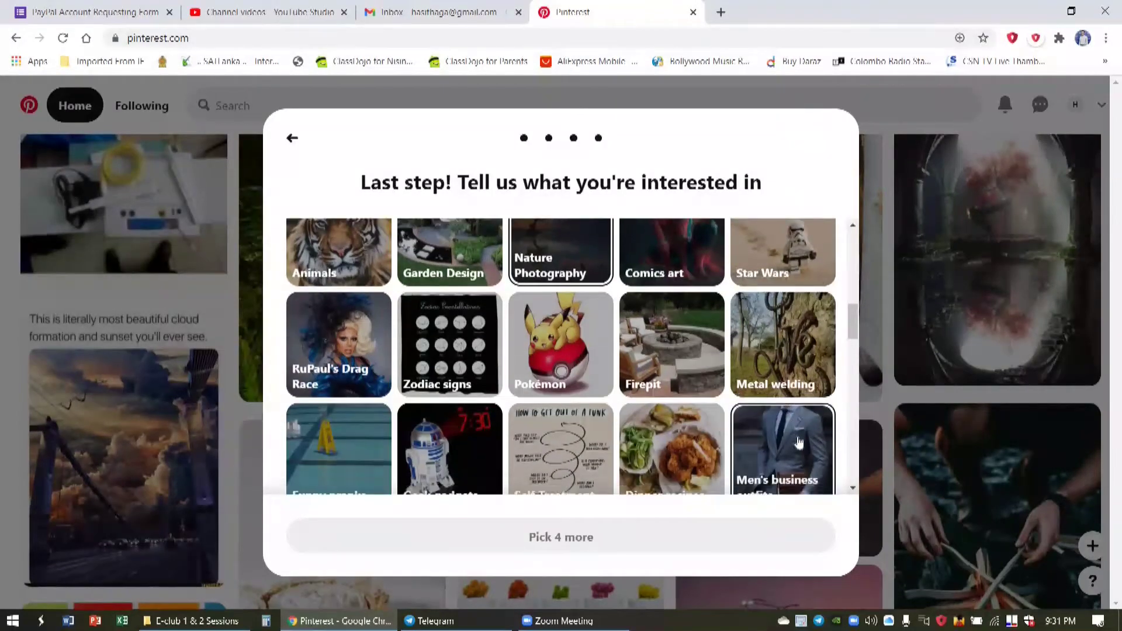
pyautogui.scroll(-1, 798, 441)
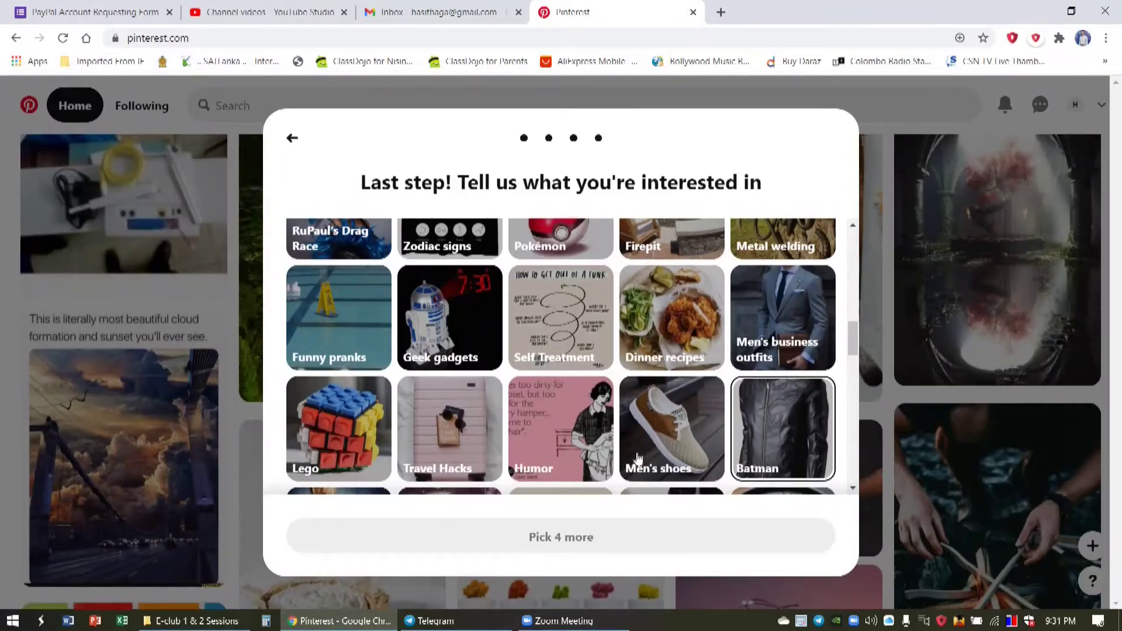
pyautogui.click(654, 441)
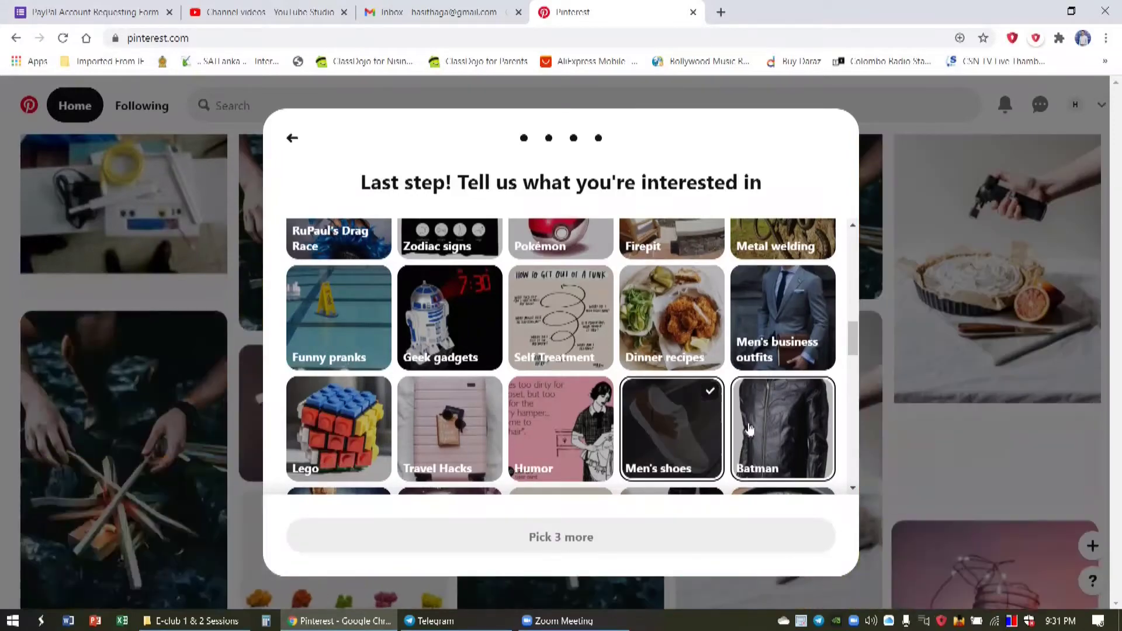
# Examine the full list of interest topics, from Diy and home improvement through to Christmas
pyautogui.scroll(3, 749, 429)
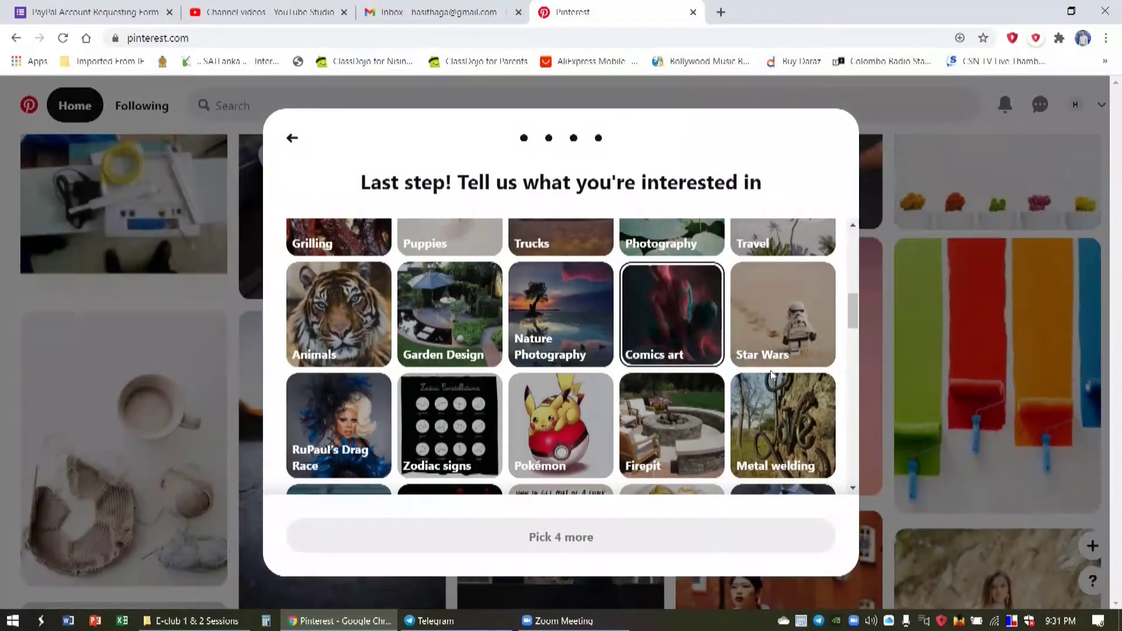
pyautogui.scroll(3, 766, 380)
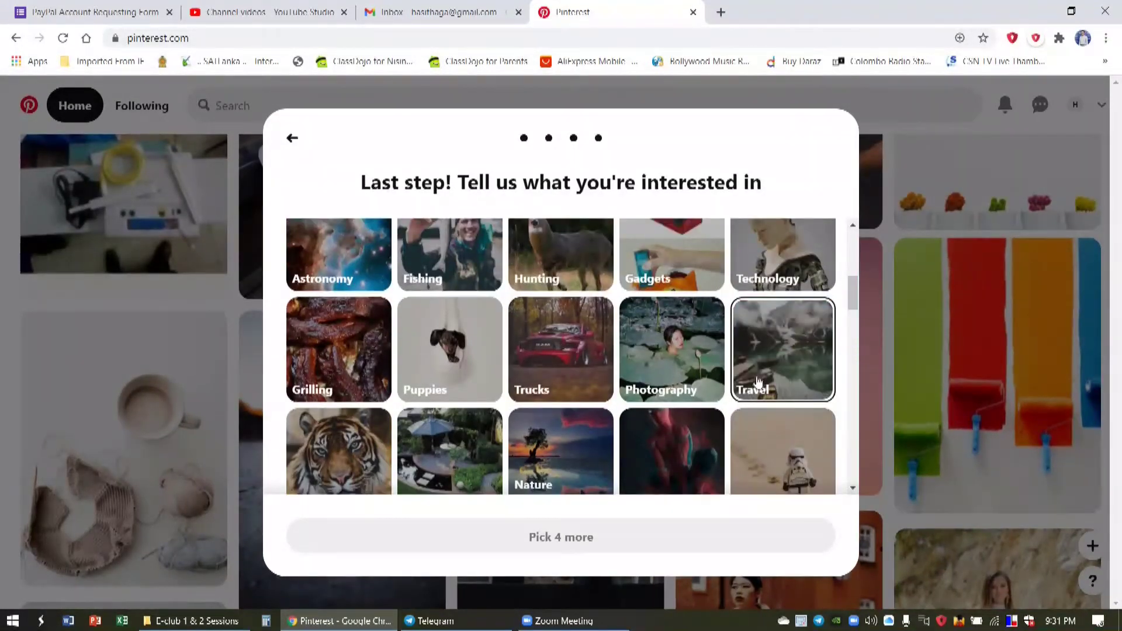
pyautogui.scroll(2, 754, 383)
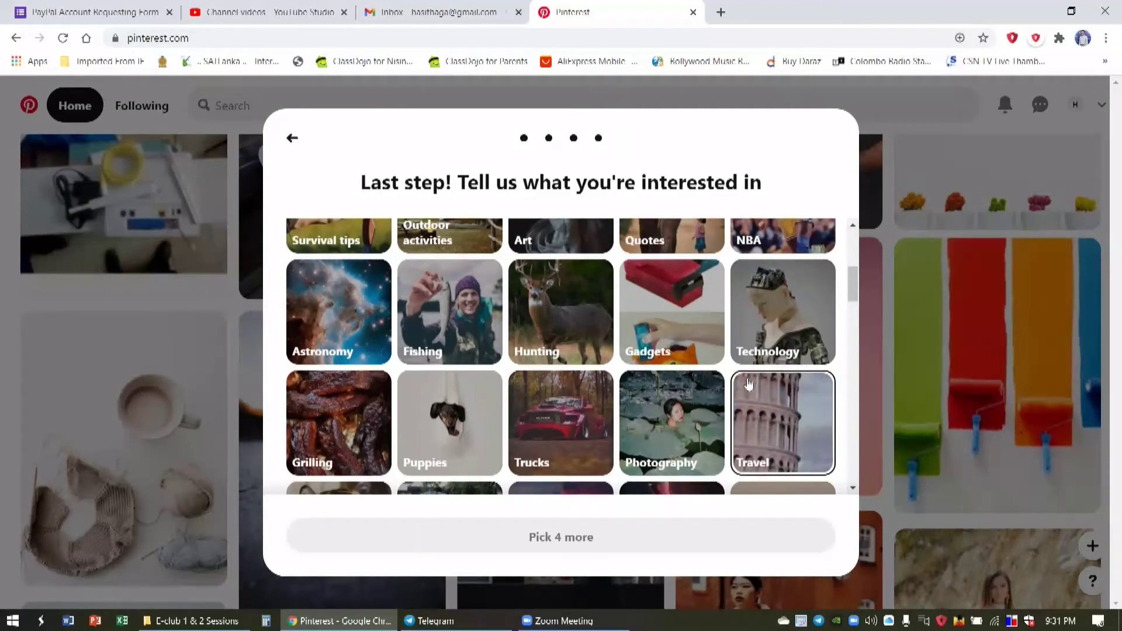
pyautogui.scroll(4, 749, 383)
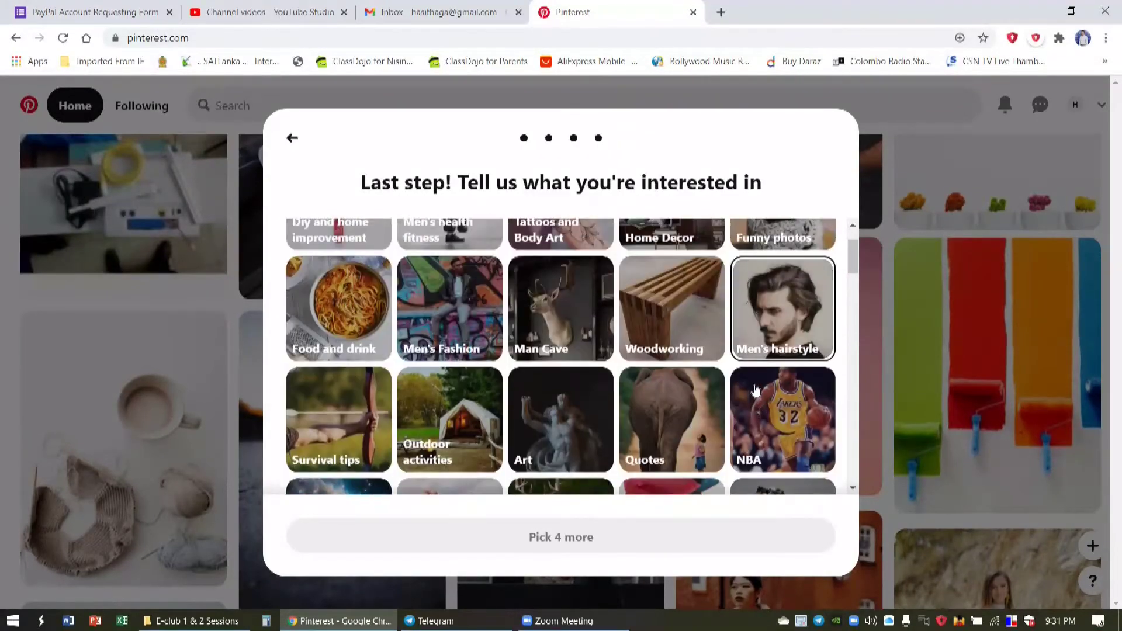
pyautogui.scroll(2, 755, 390)
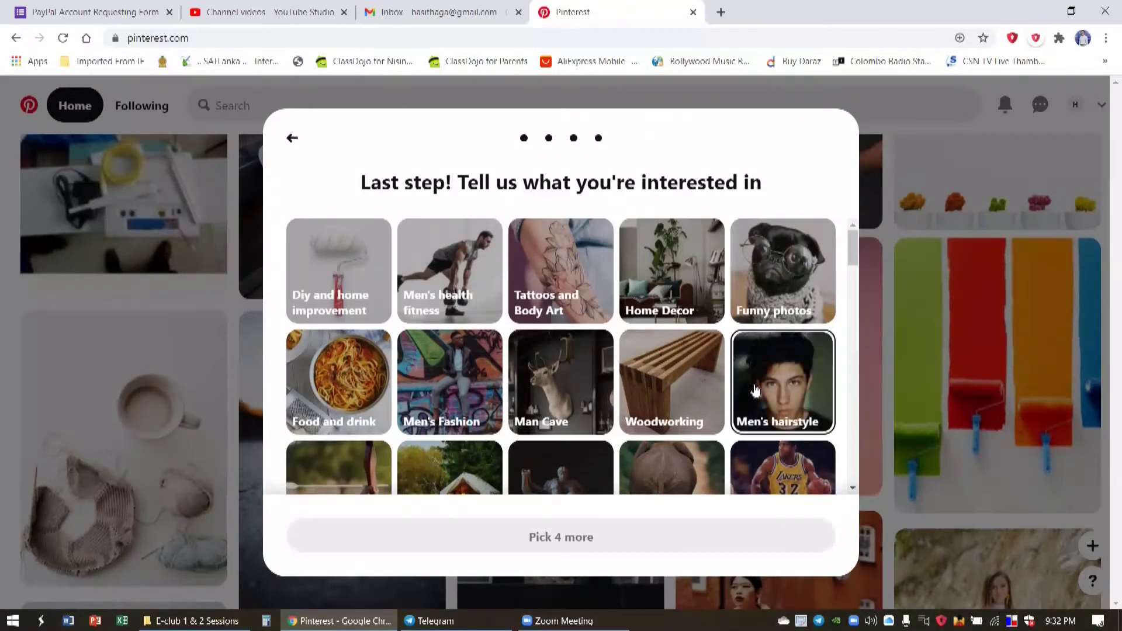
pyautogui.scroll(-8, 755, 390)
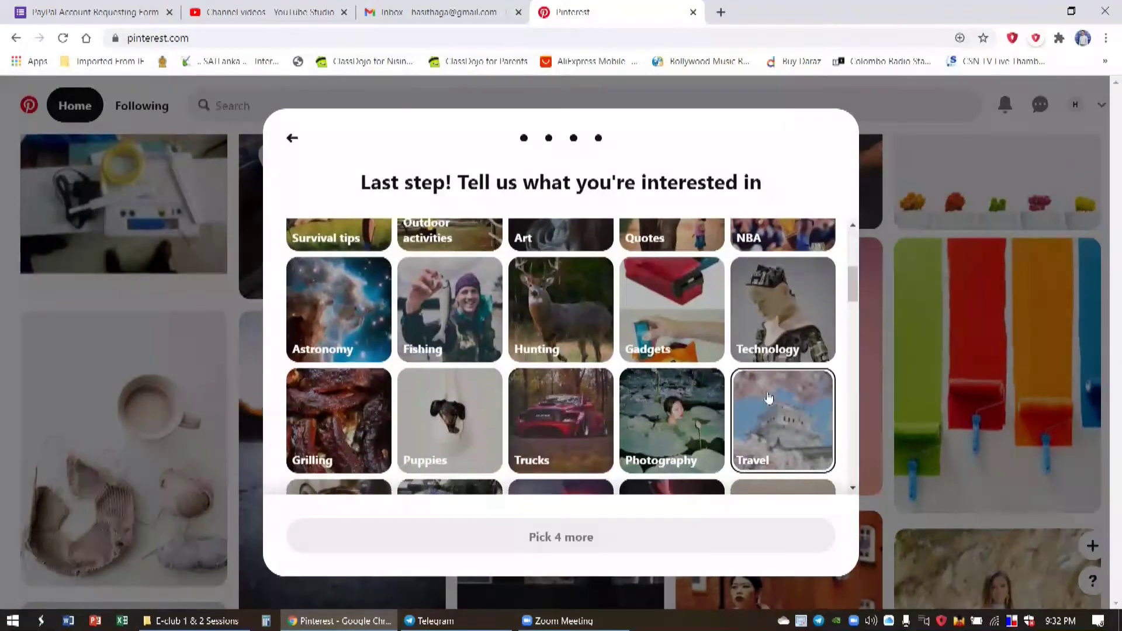
pyautogui.scroll(-2, 799, 422)
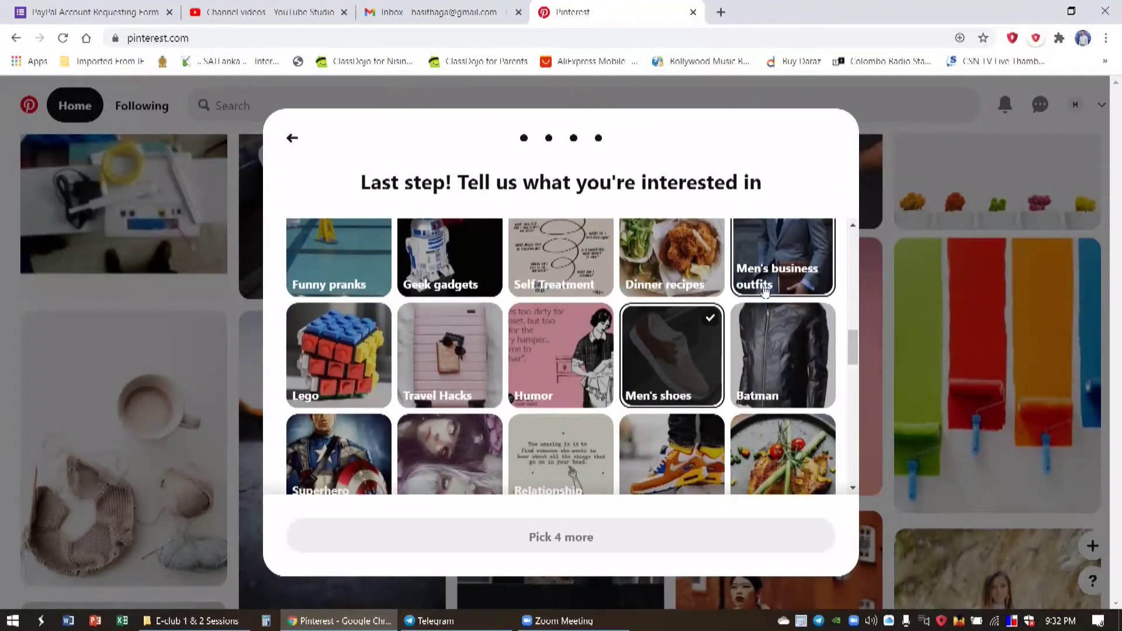
pyautogui.scroll(-4, 689, 390)
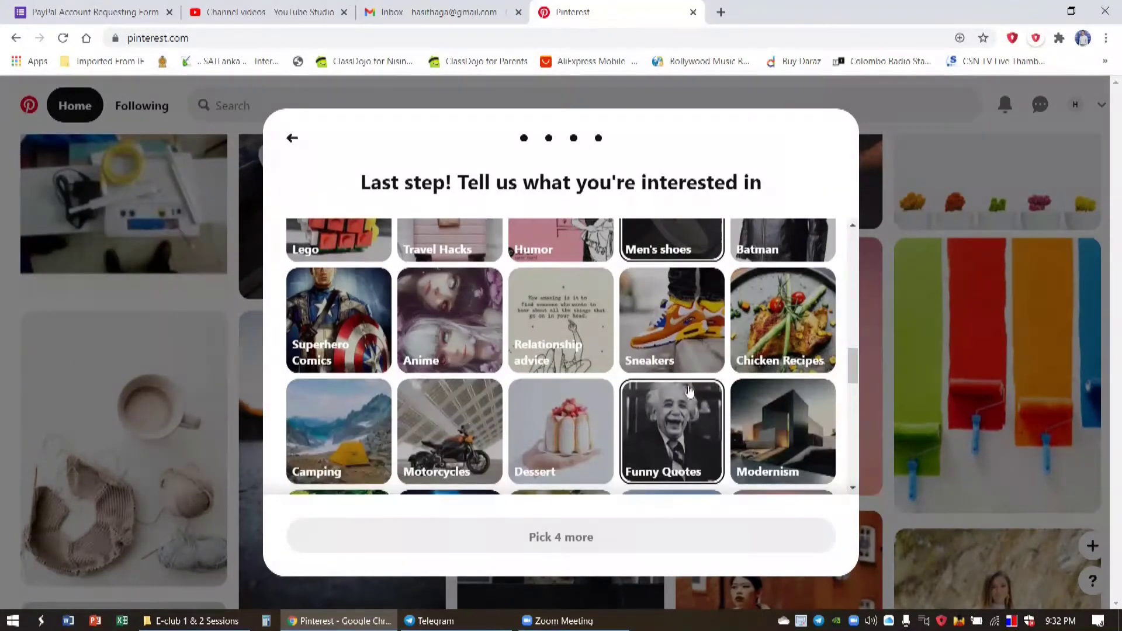
pyautogui.scroll(-3, 689, 390)
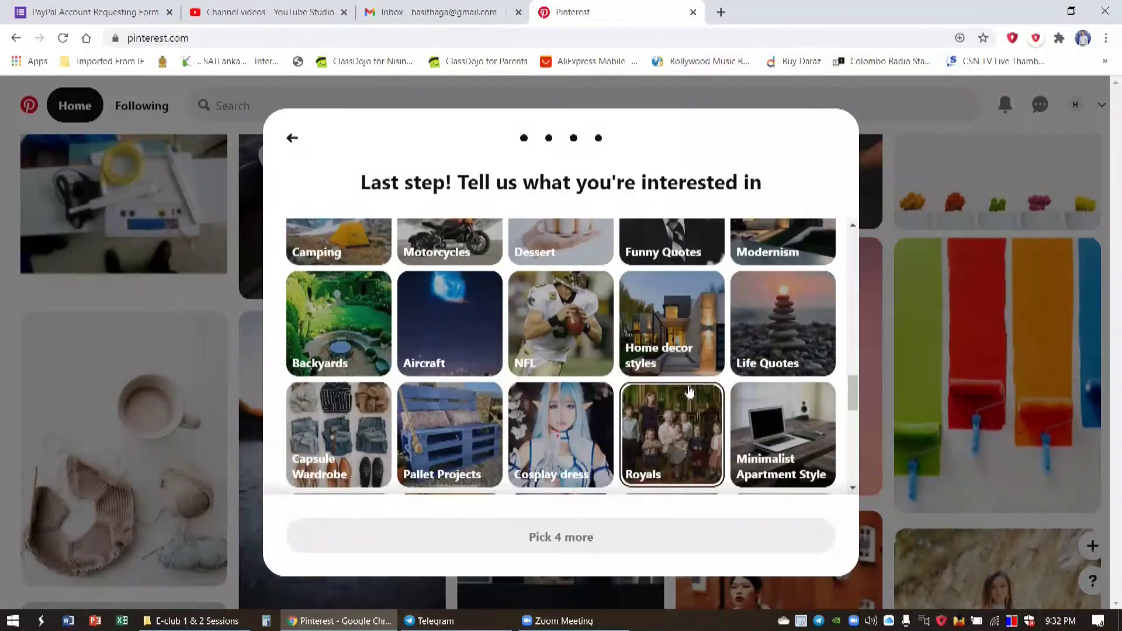
pyautogui.scroll(-2, 689, 390)
pyautogui.scroll(-2, 690, 390)
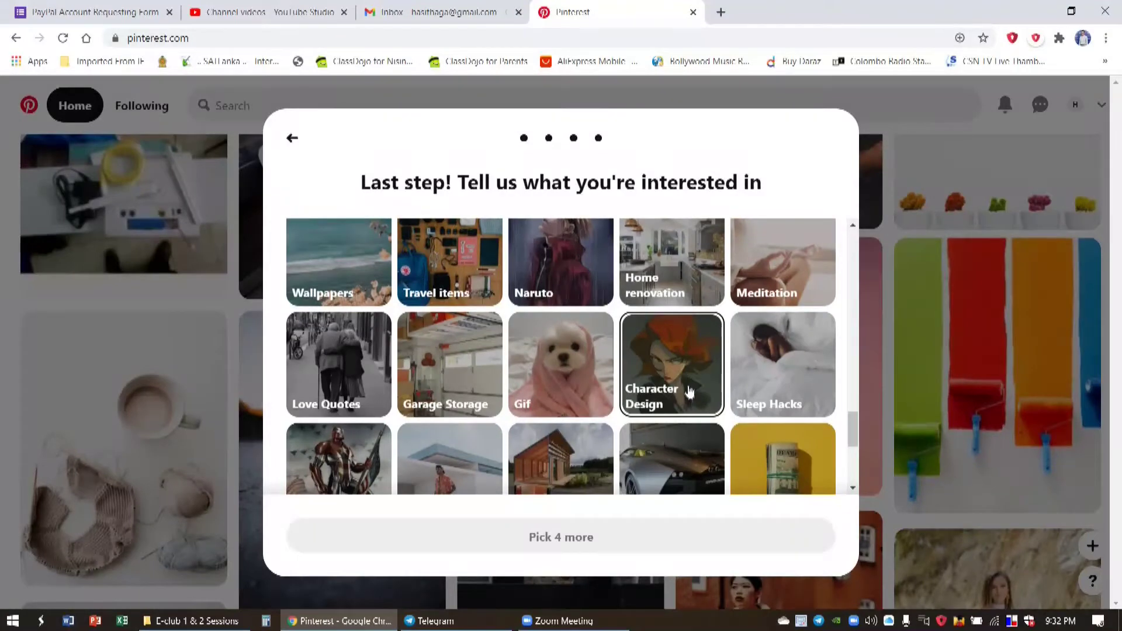
pyautogui.scroll(-2, 689, 390)
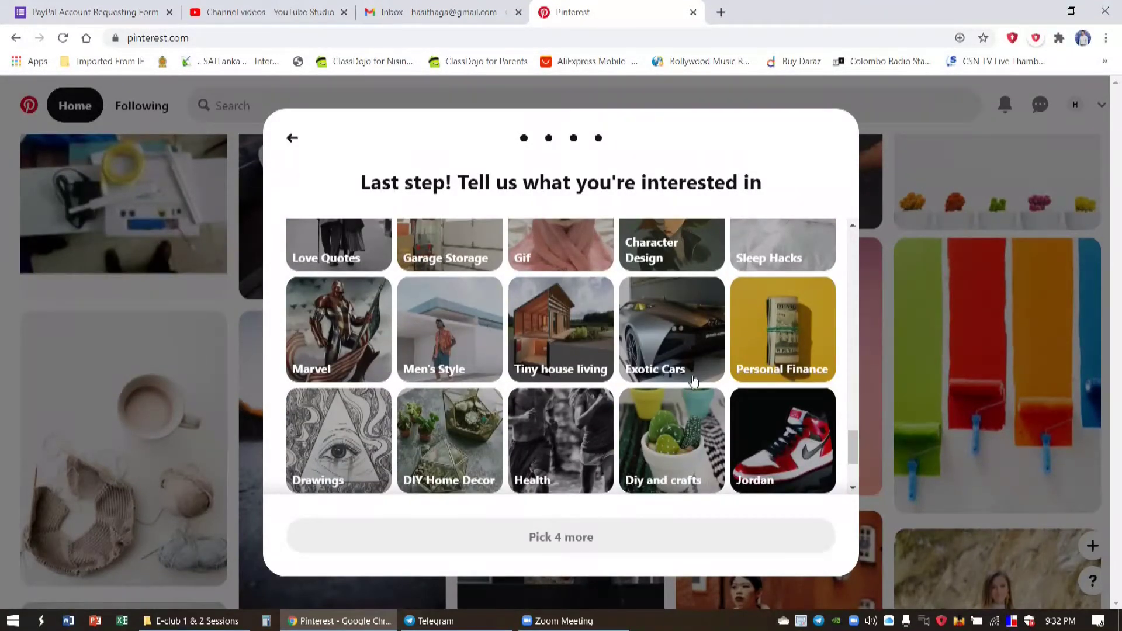
pyautogui.scroll(-1, 690, 387)
pyautogui.scroll(-1, 698, 380)
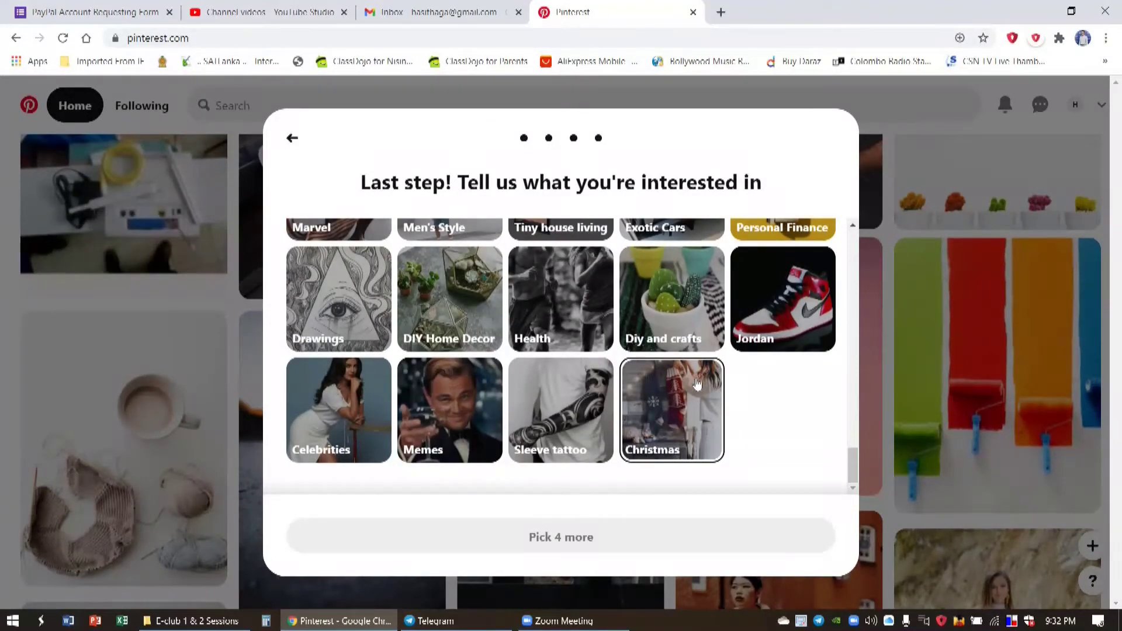
# Select the Diy and crafts interest and deselect it again
pyautogui.scroll(1, 696, 384)
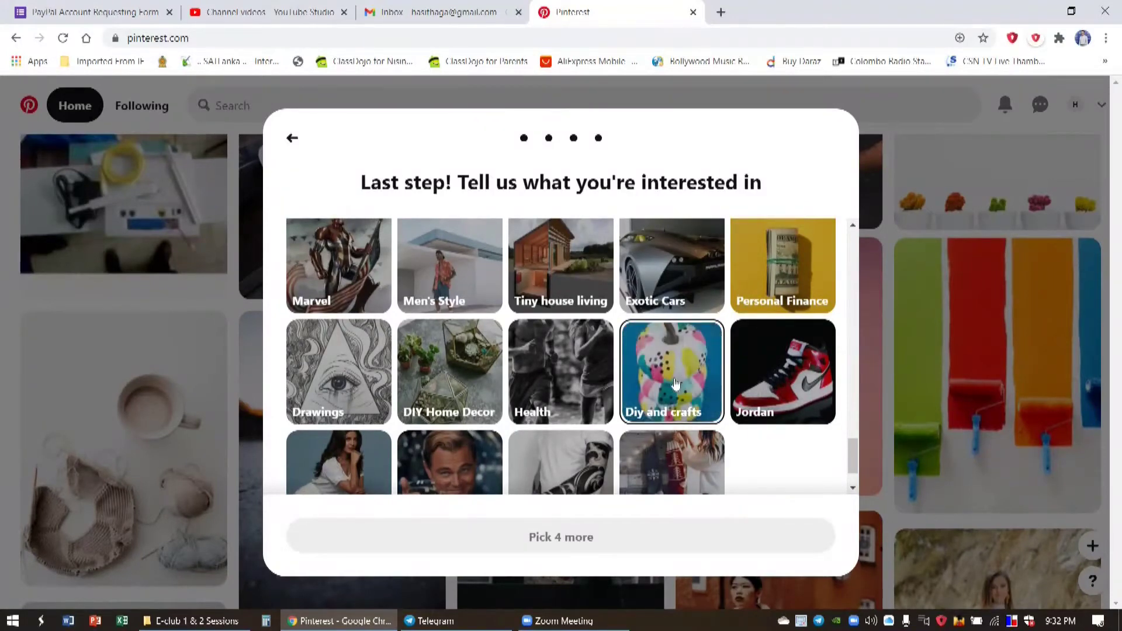
pyautogui.scroll(1, 673, 383)
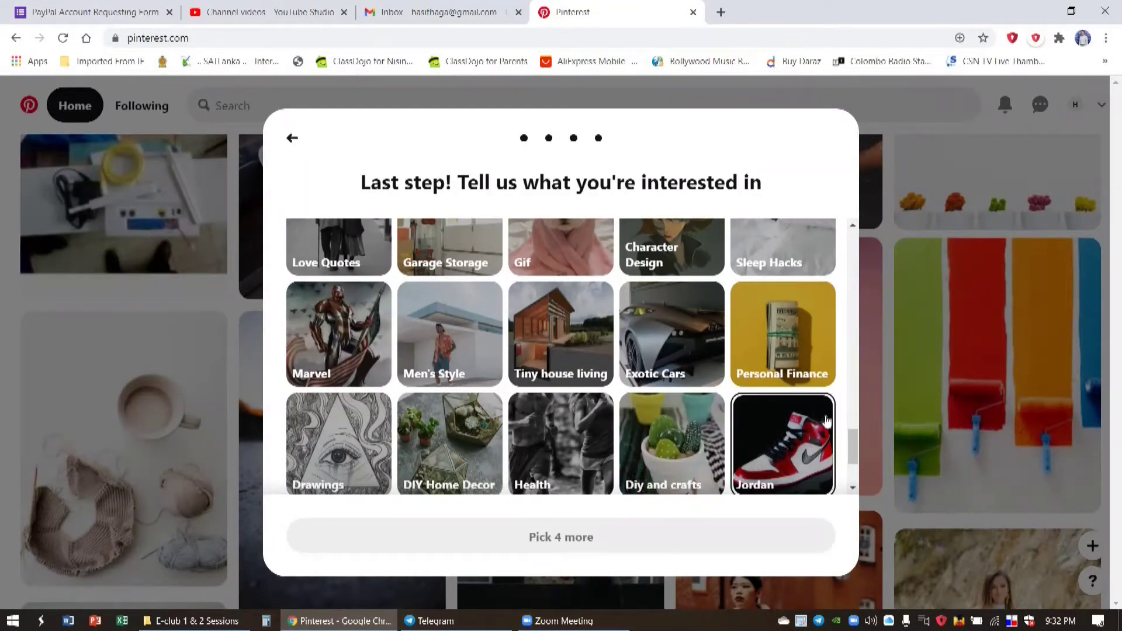
pyautogui.click(666, 449)
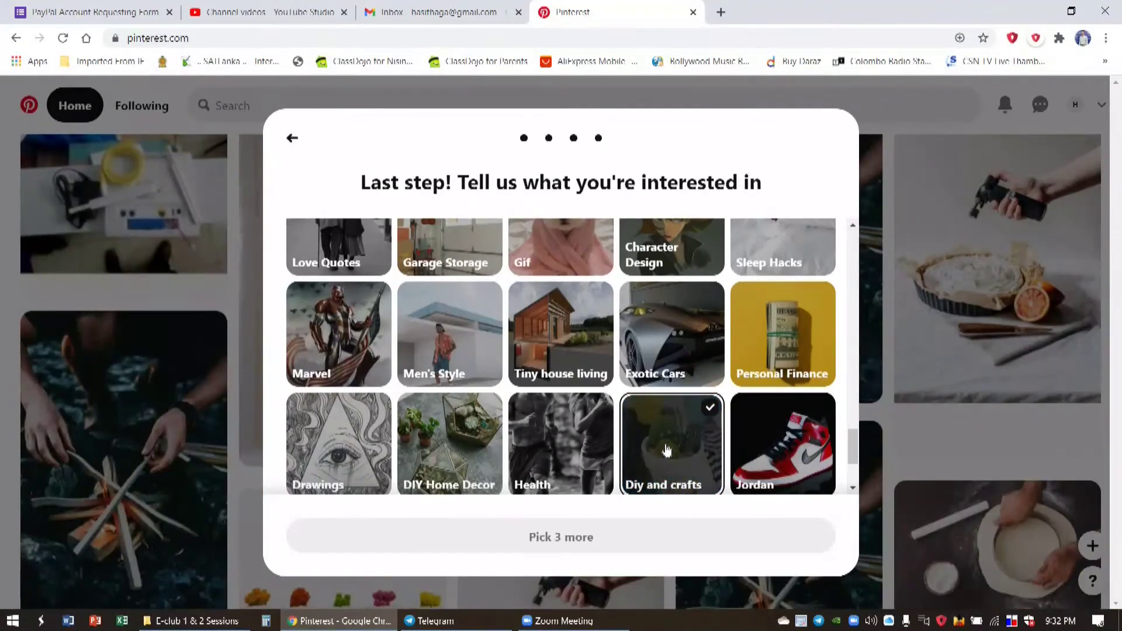
pyautogui.click(667, 449)
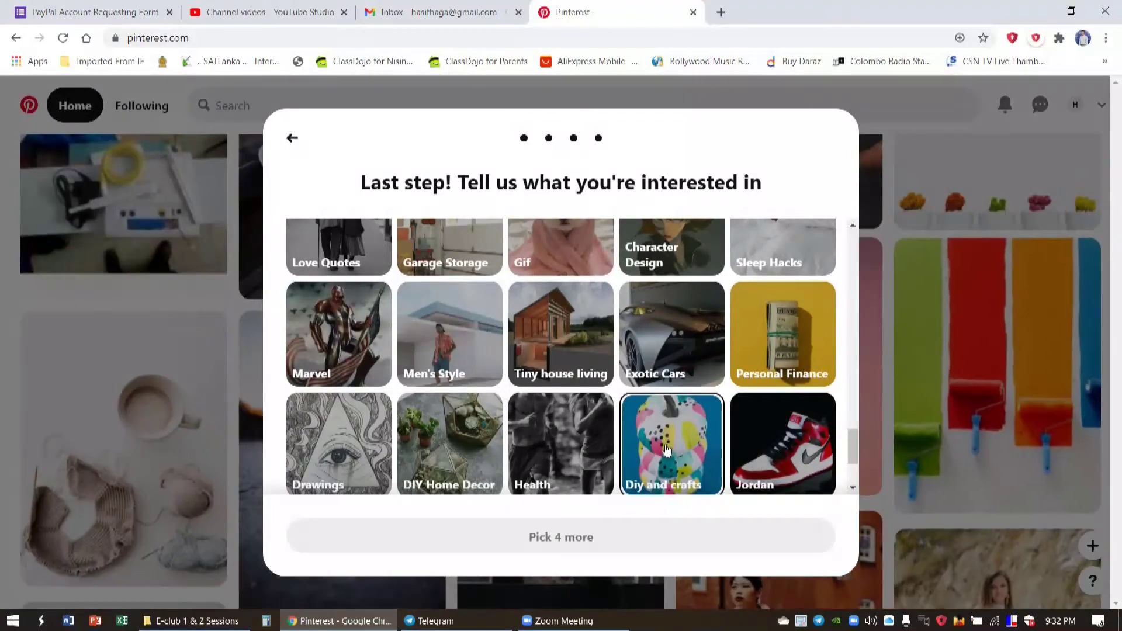
# Select the Nature Photography interest, between Garden Design and Comics art
pyautogui.scroll(5, 668, 448)
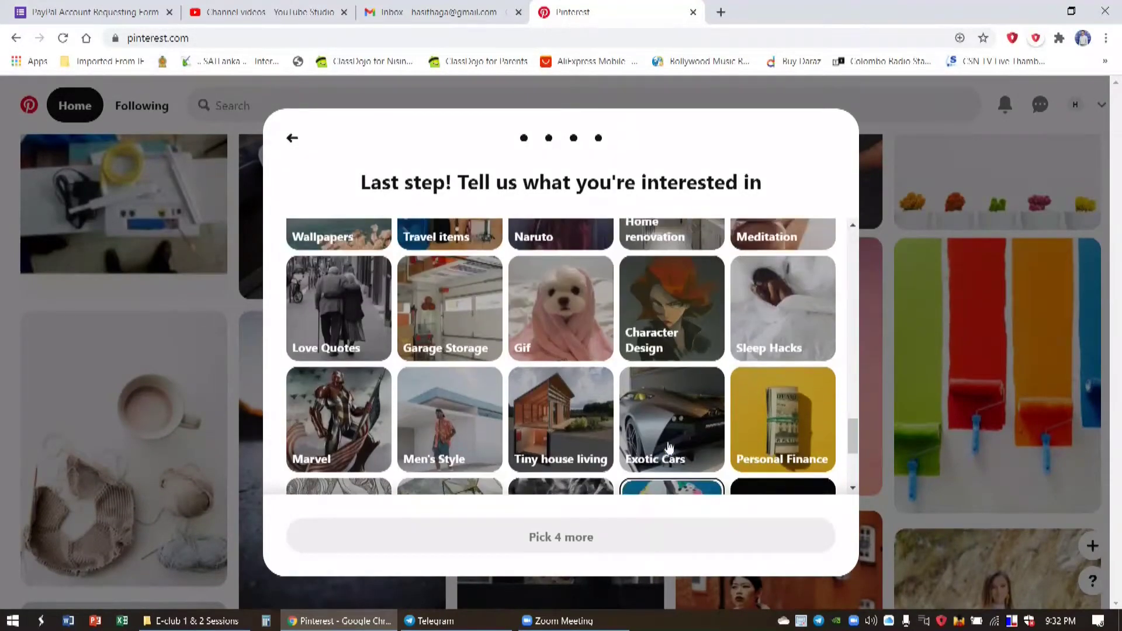
pyautogui.scroll(15, 669, 447)
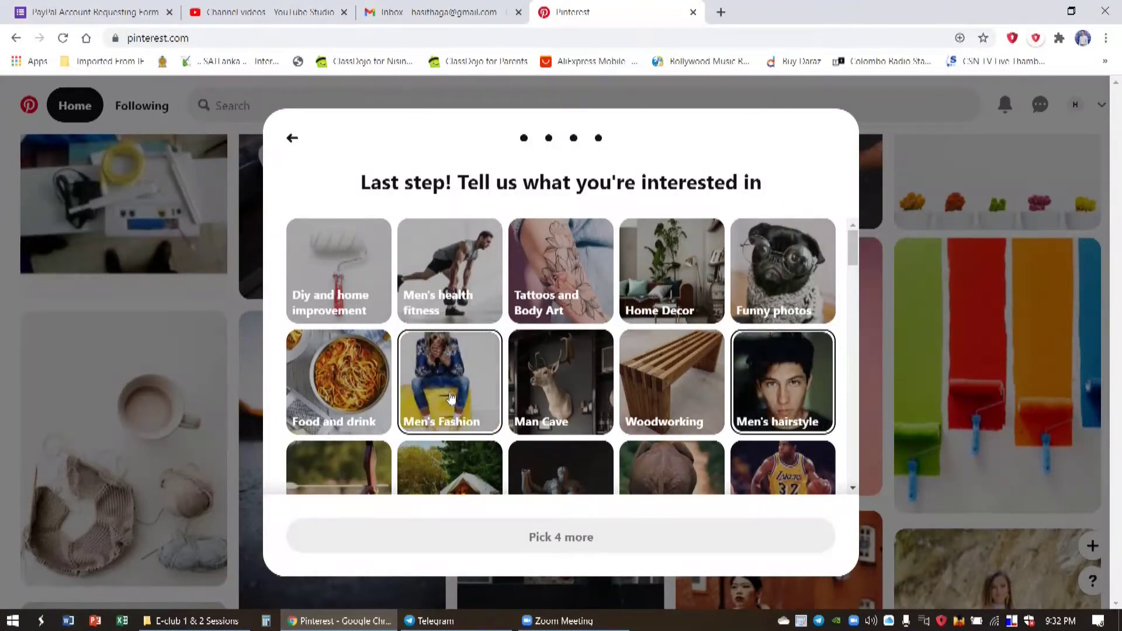
pyautogui.scroll(-1, 564, 396)
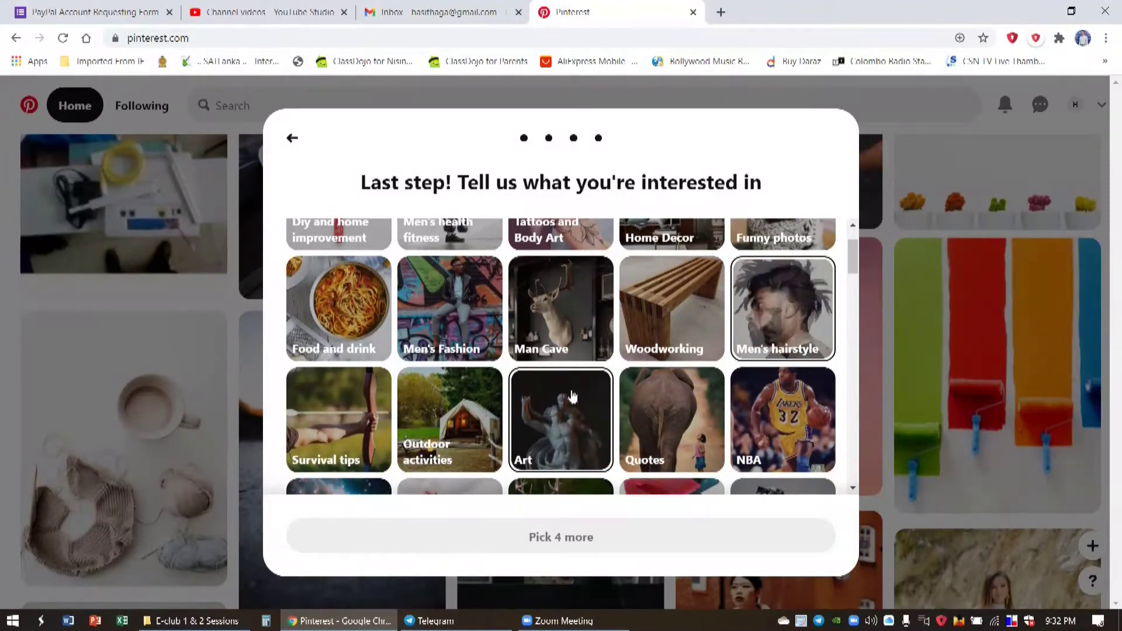
pyautogui.scroll(-3, 571, 397)
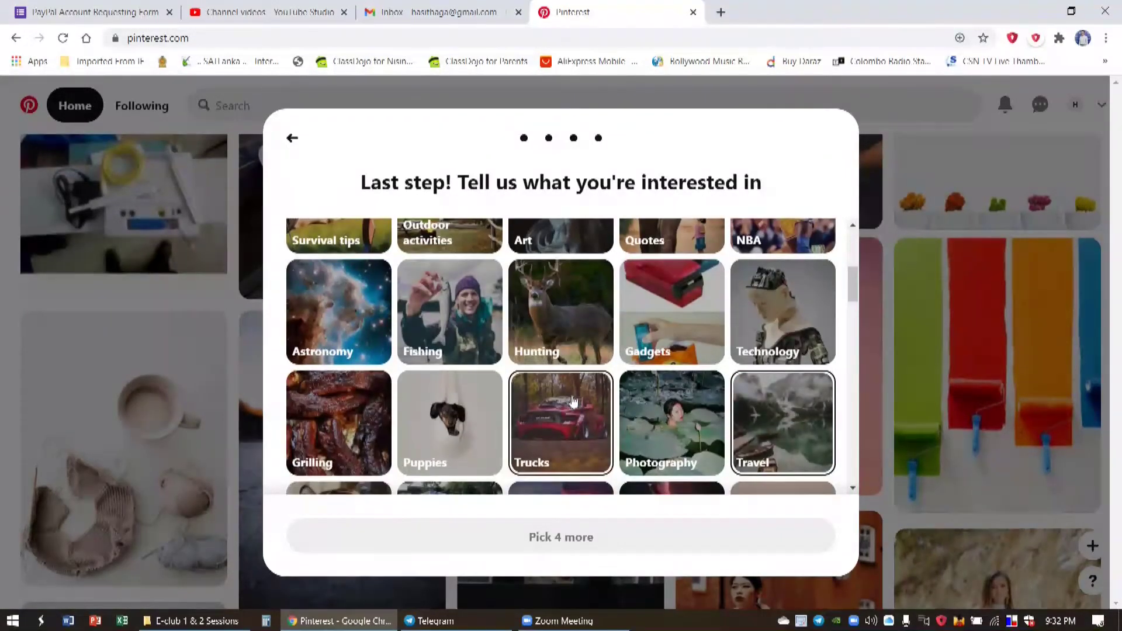
pyautogui.scroll(-1, 583, 425)
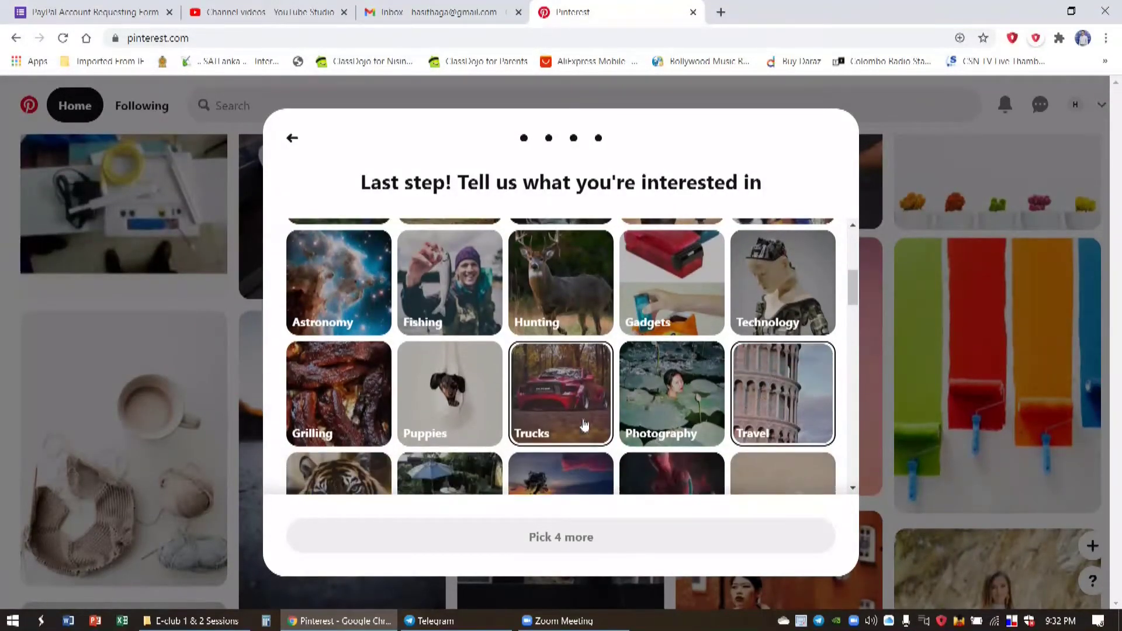
pyautogui.scroll(-1, 583, 425)
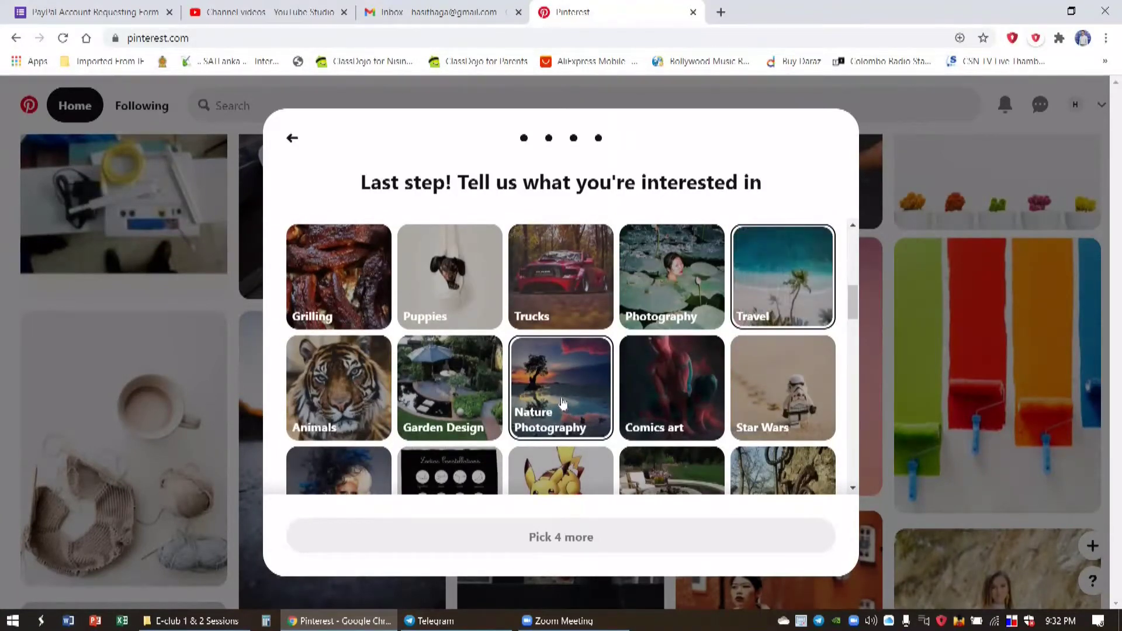
pyautogui.click(563, 403)
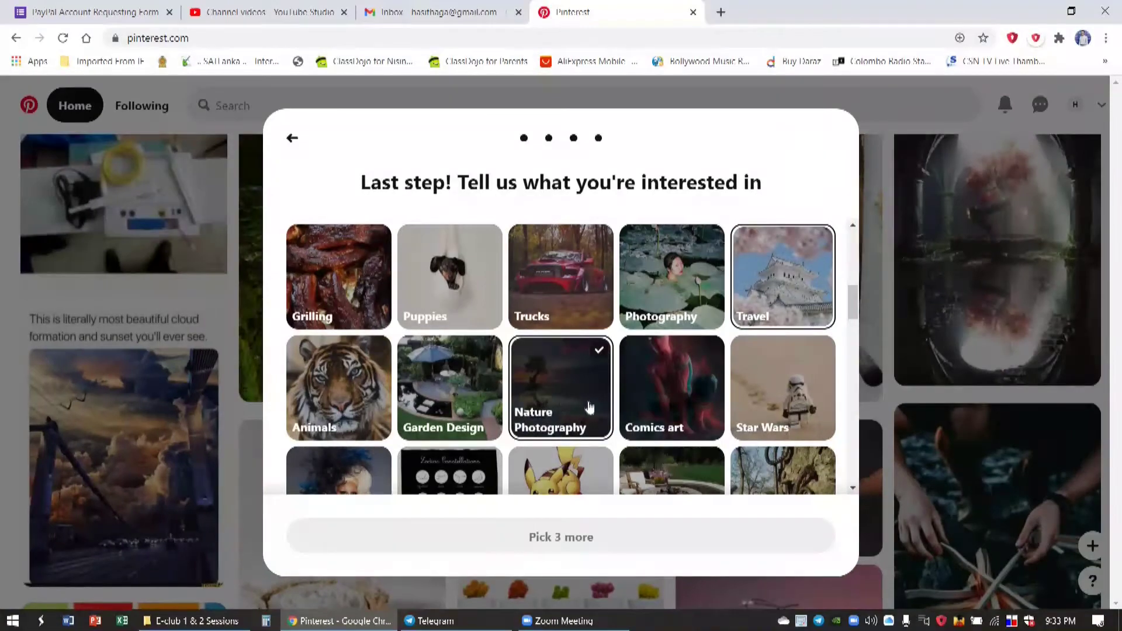
# Add Men's business outfits to the selected interests
pyautogui.scroll(-1, 627, 411)
pyautogui.scroll(-1, 625, 411)
pyautogui.scroll(-1, 625, 407)
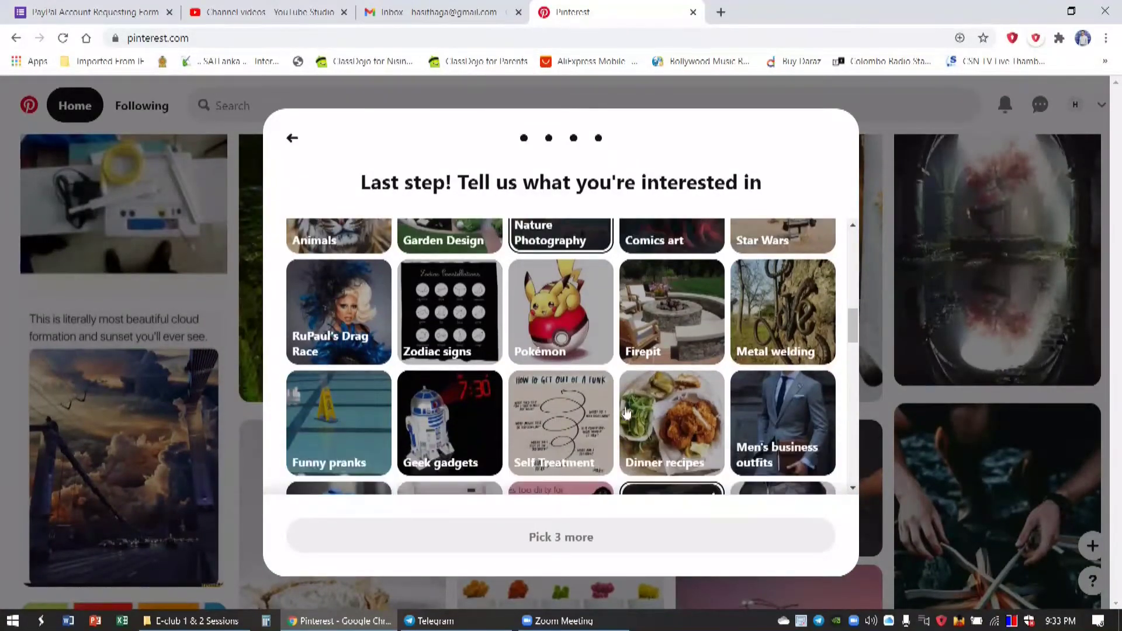
pyautogui.click(777, 385)
# Add Backyards and Home decor styles to the selected interests
pyautogui.scroll(-2, 730, 403)
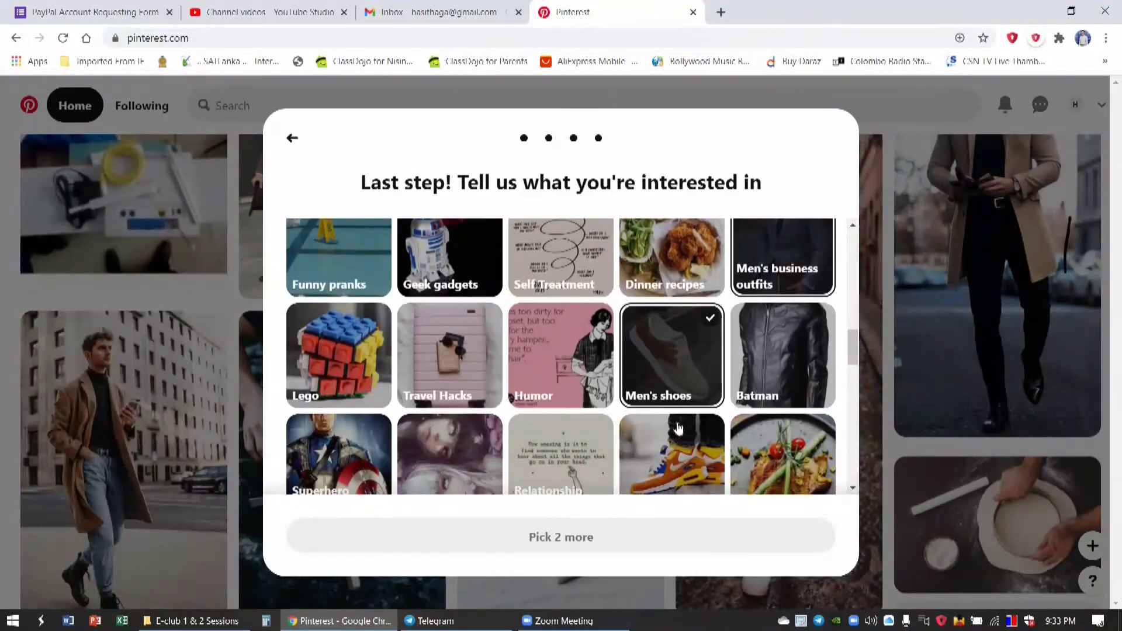
pyautogui.scroll(-3, 676, 429)
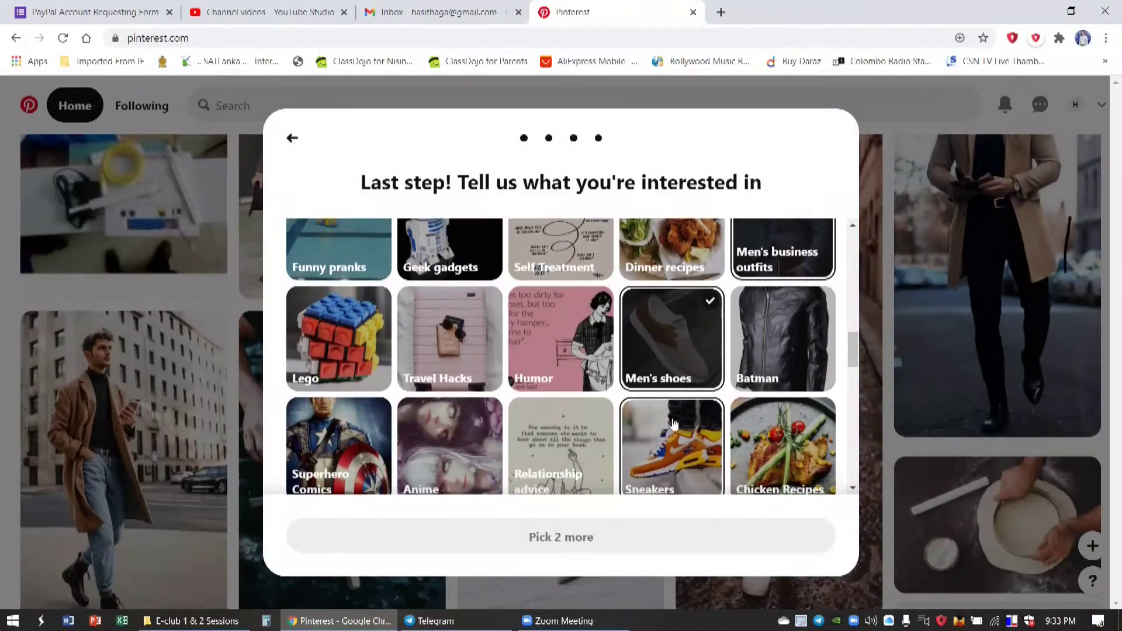
pyautogui.scroll(-1, 664, 422)
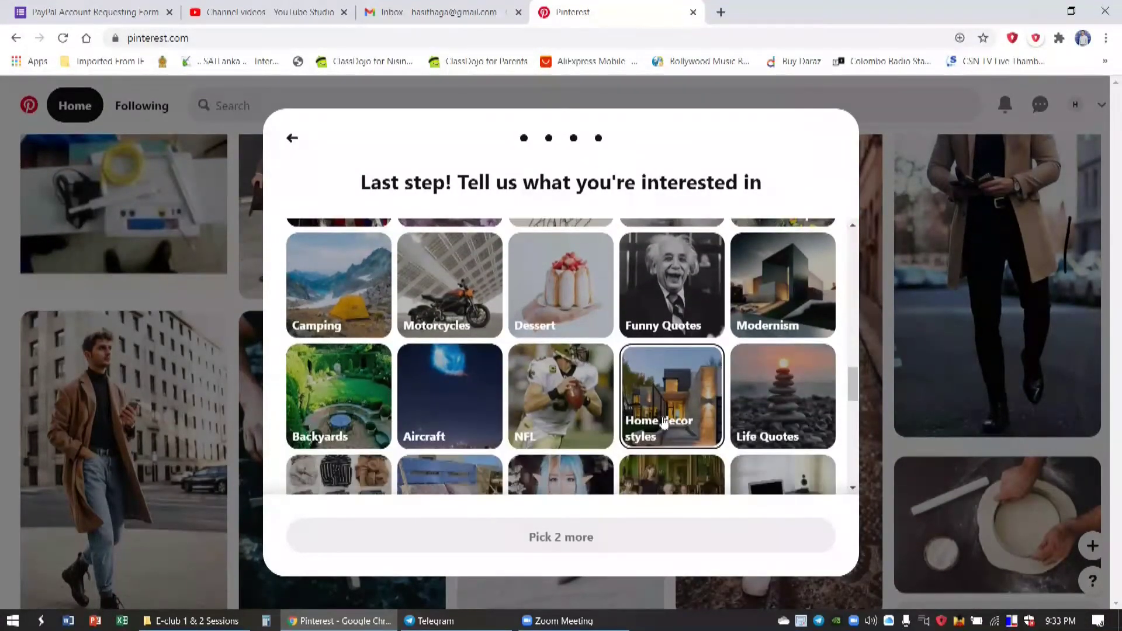
pyautogui.scroll(-1, 664, 422)
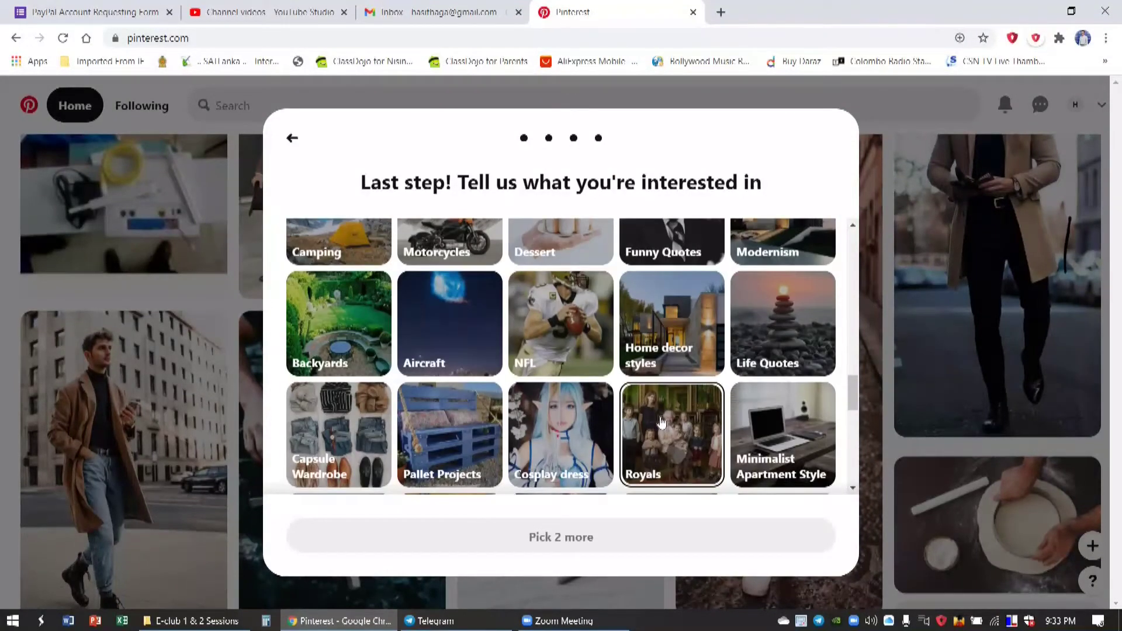
pyautogui.scroll(2, 659, 421)
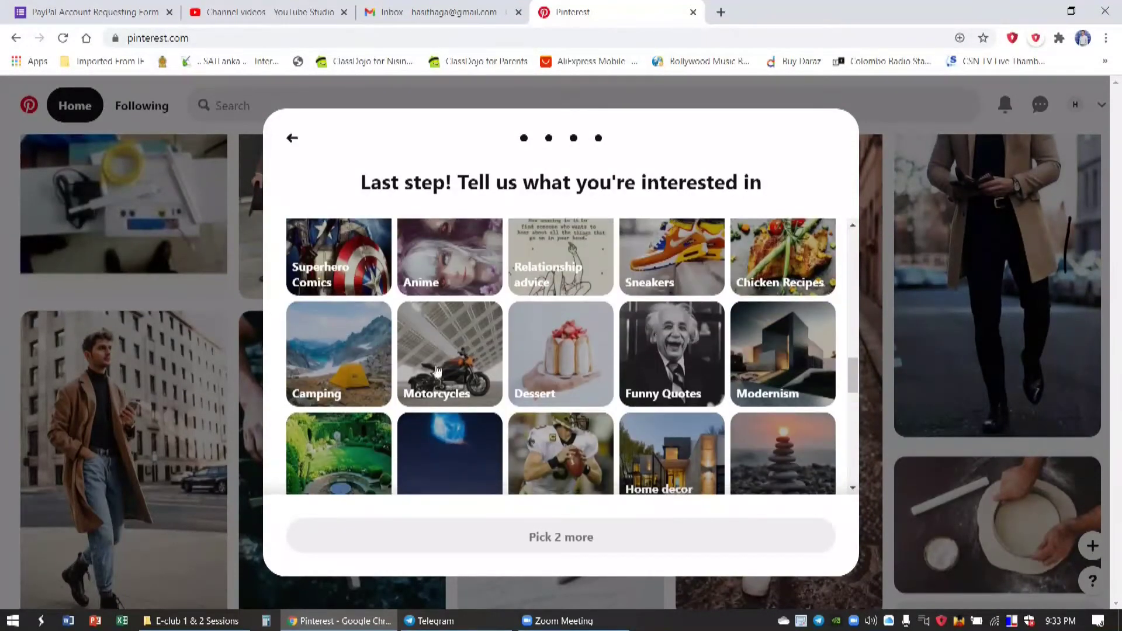
pyautogui.scroll(-1, 450, 398)
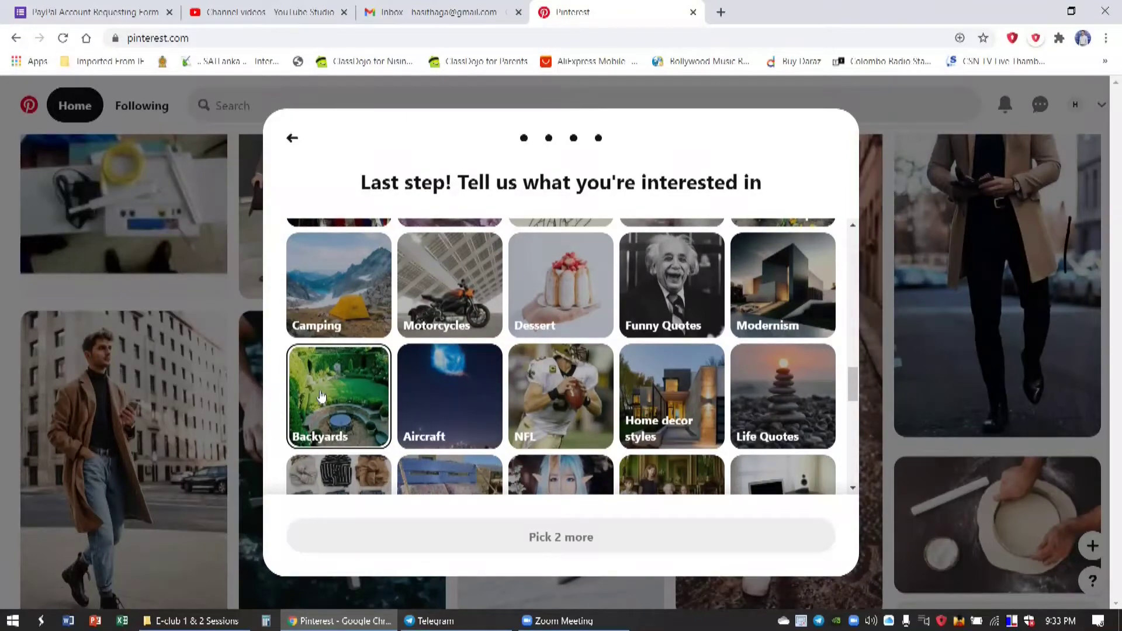
pyautogui.scroll(-1, 561, 403)
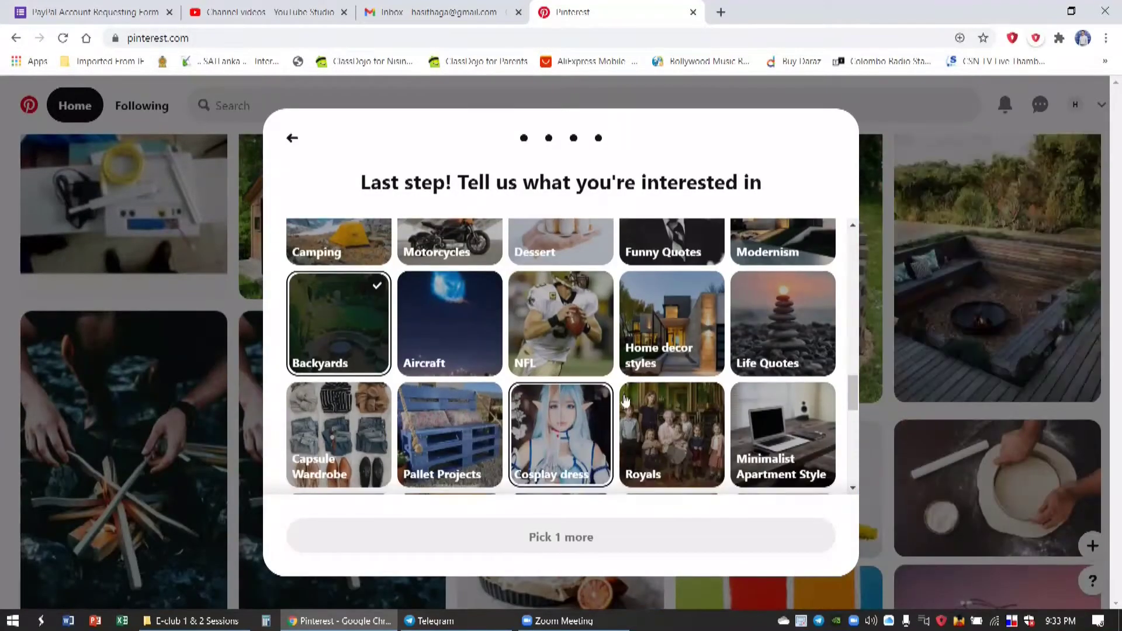
pyautogui.click(669, 318)
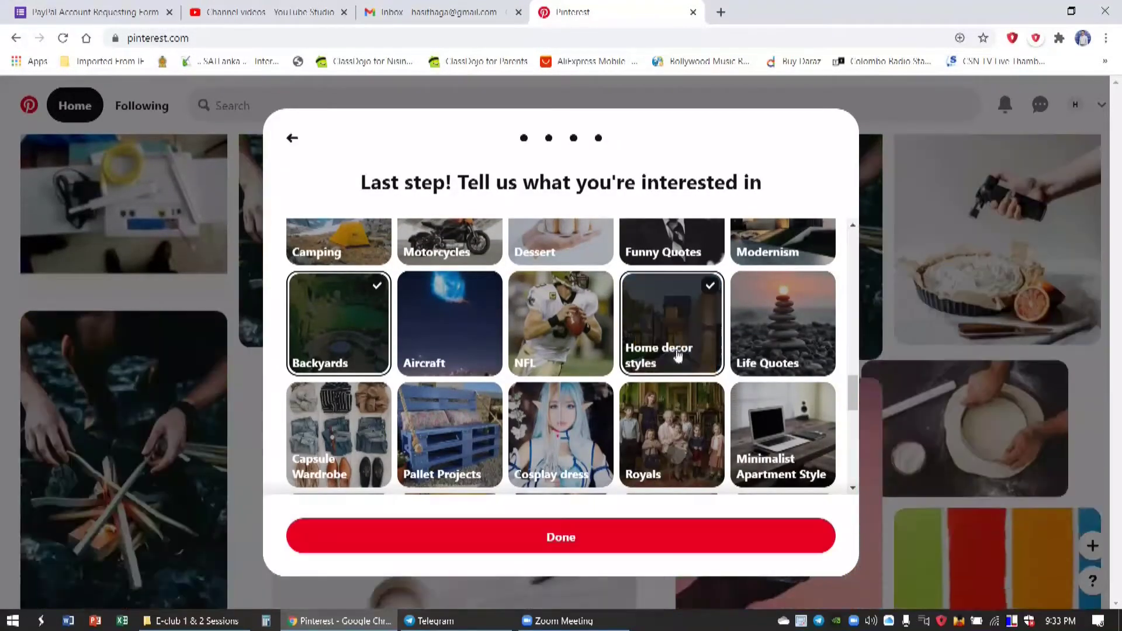
# Review the remaining interest topics down to Christmas and submit the five selected interests
pyautogui.scroll(-1, 643, 369)
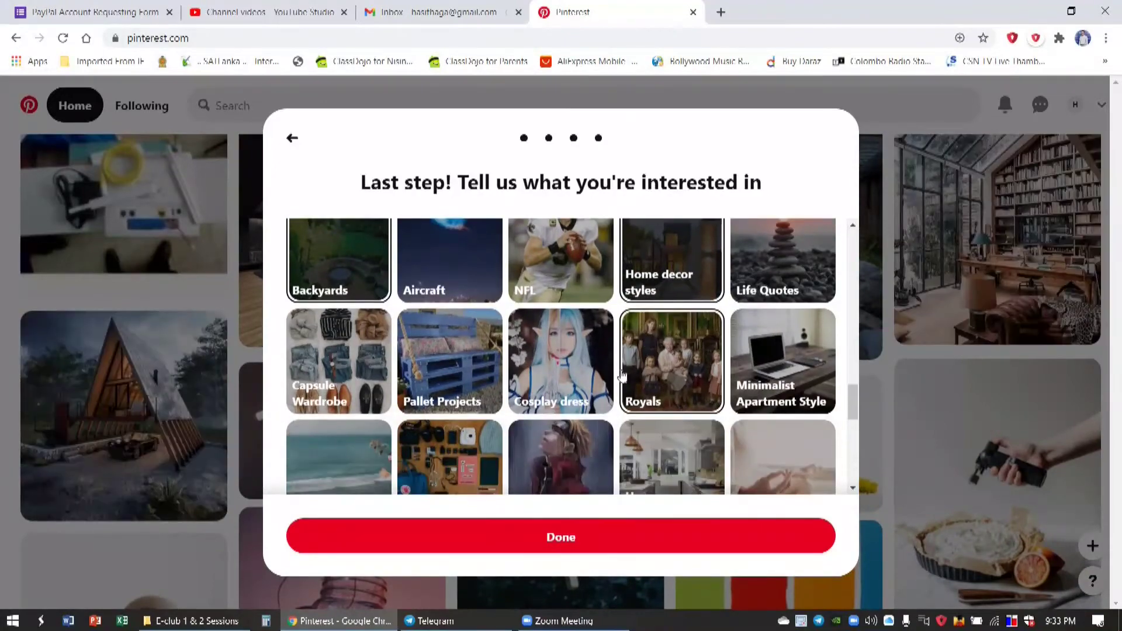
pyautogui.scroll(-2, 620, 374)
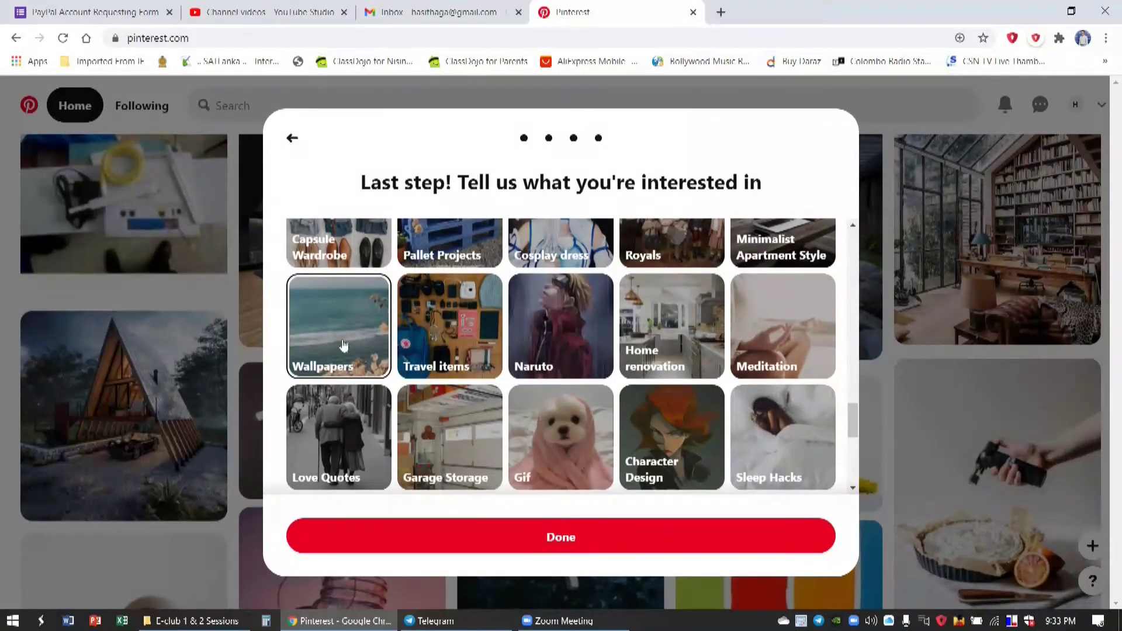
pyautogui.scroll(-4, 355, 356)
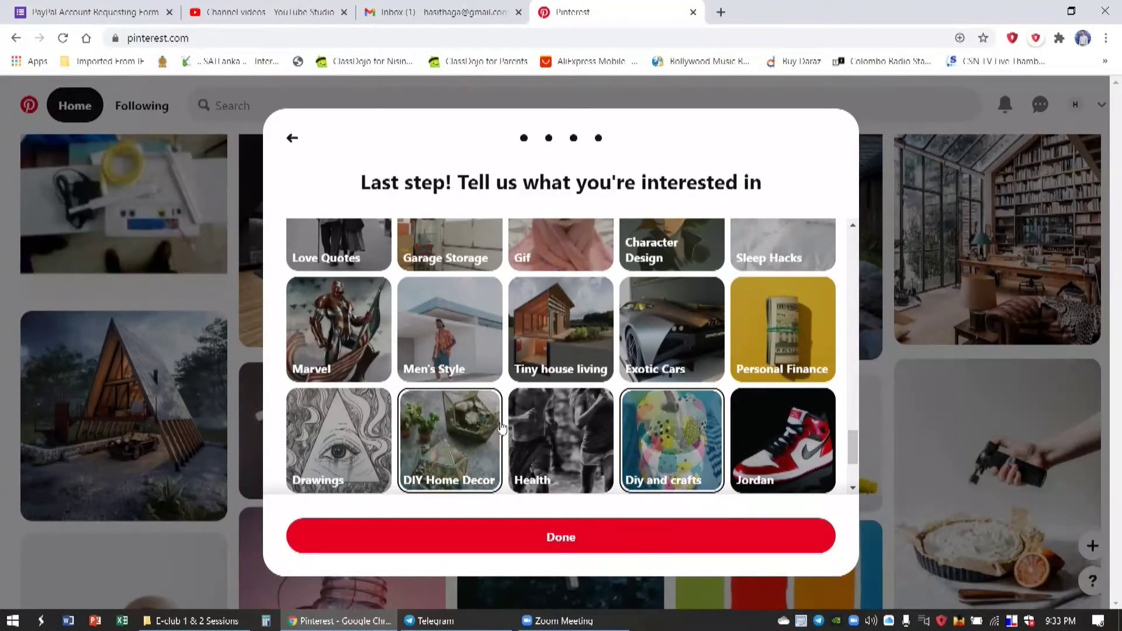
pyautogui.scroll(-2, 534, 430)
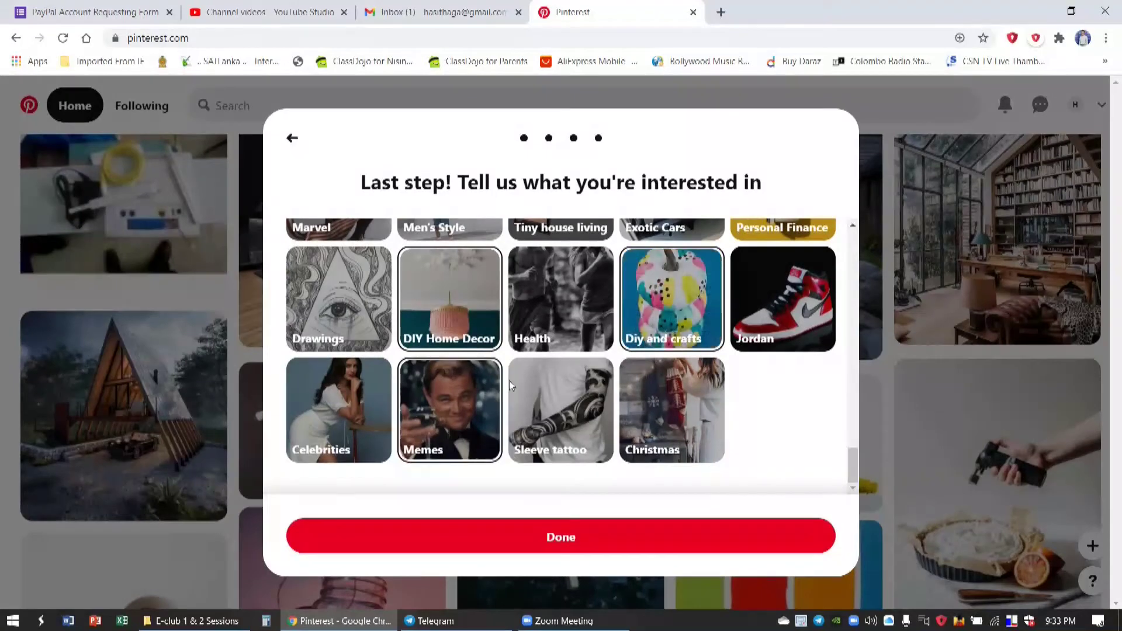
pyautogui.click(583, 532)
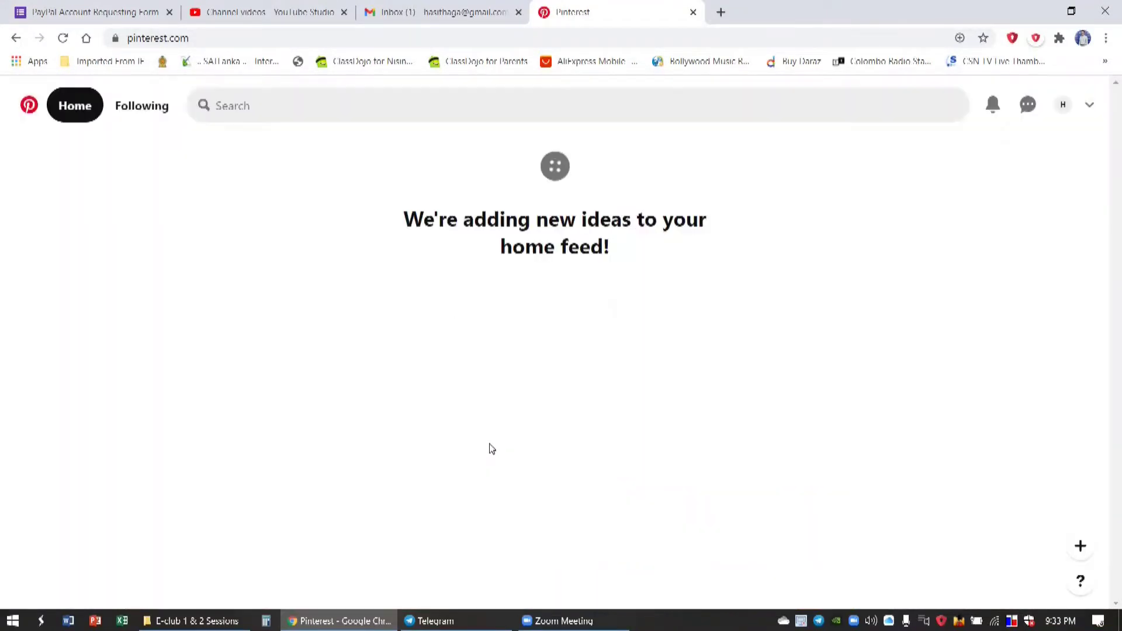
# Follow the presenter's shared screen in the Zoom meeting and open the profile editing settings of the Pinterest account
pyautogui.click(558, 621)
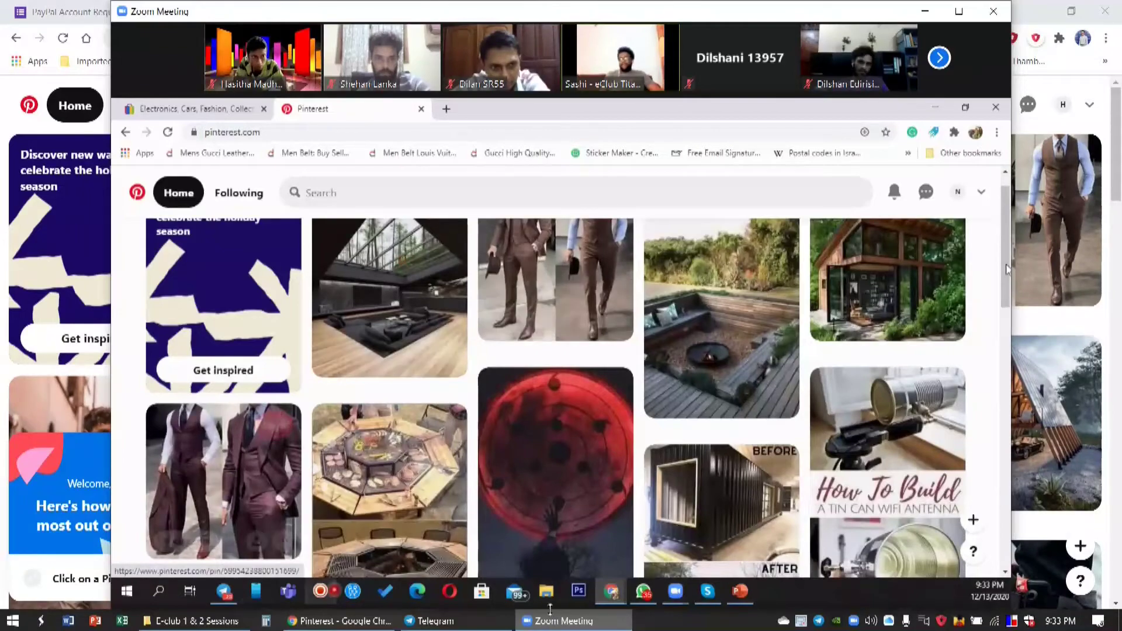
pyautogui.moveTo(544, 601)
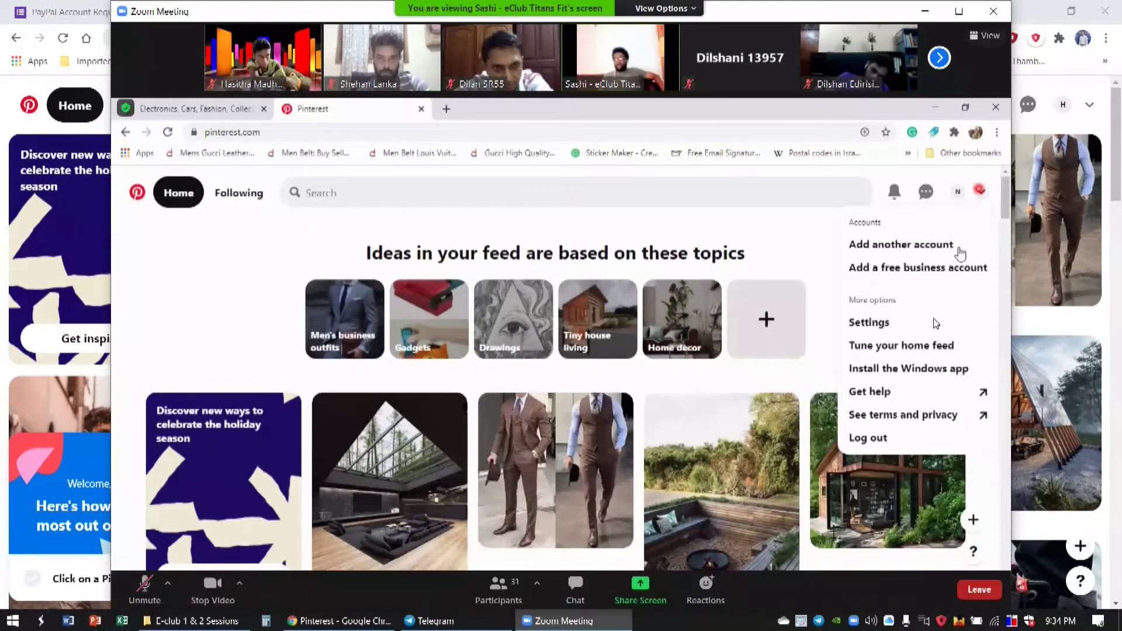
pyautogui.click(1090, 109)
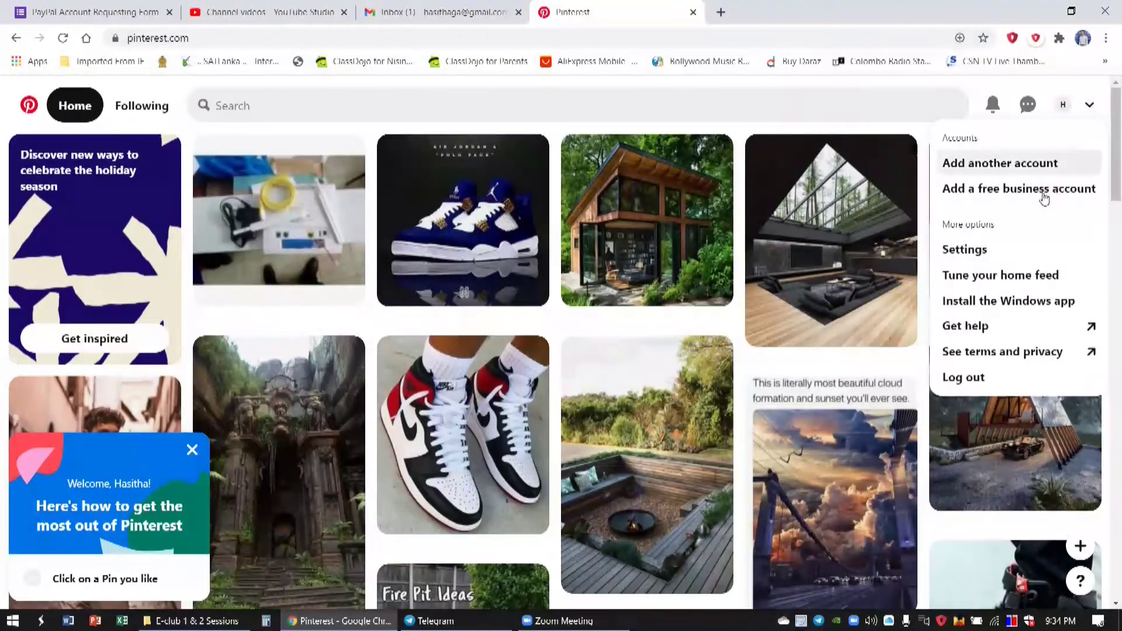
pyautogui.click(975, 250)
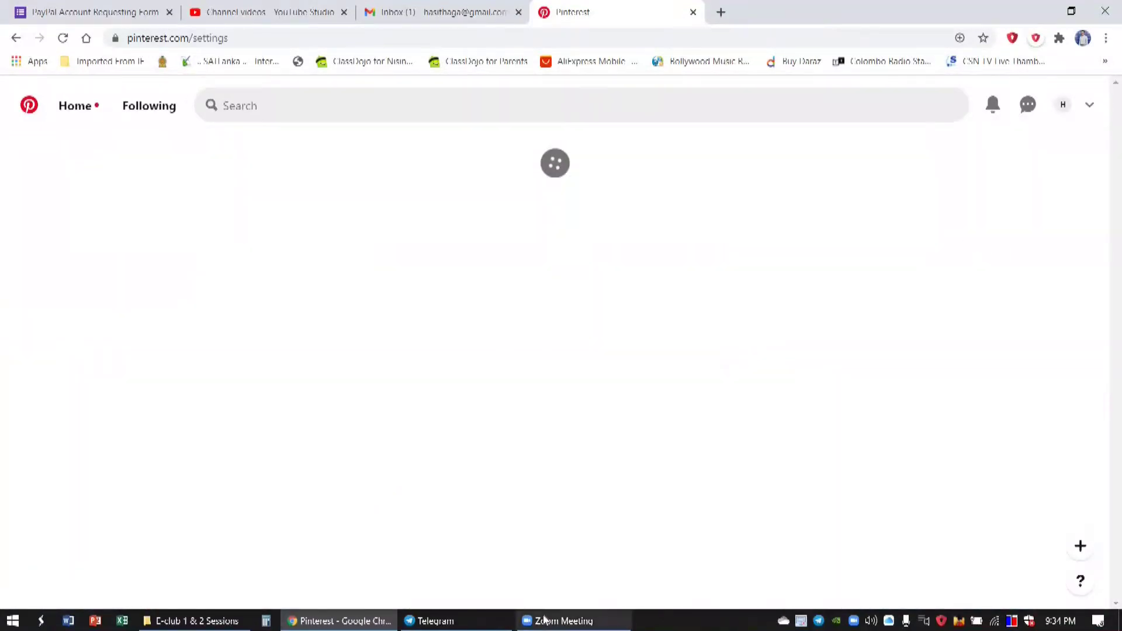
pyautogui.click(544, 620)
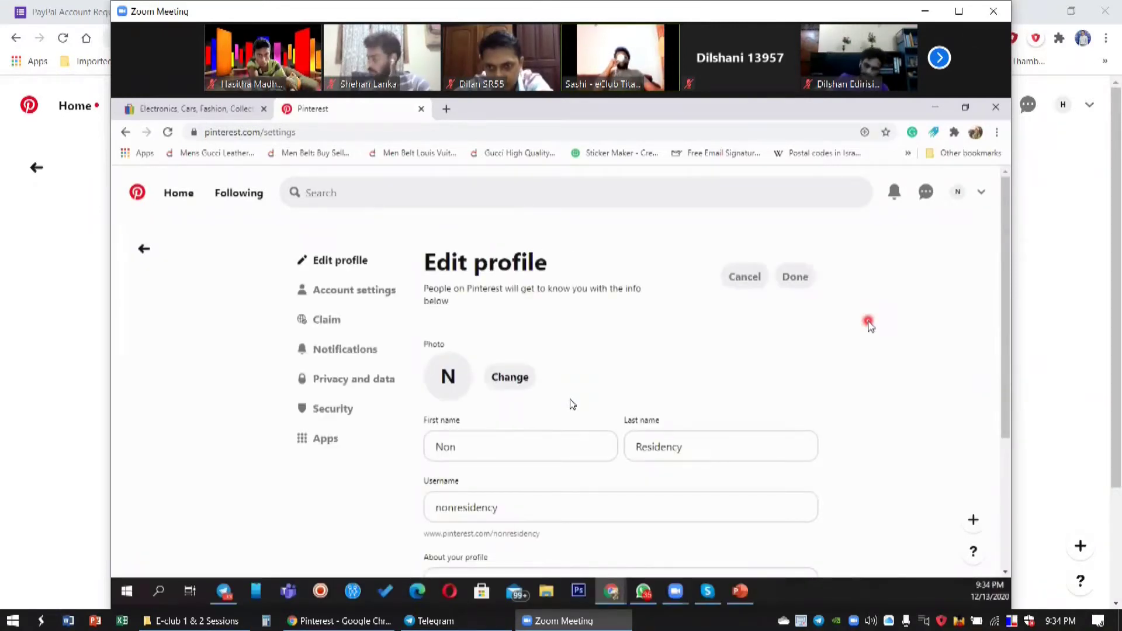
pyautogui.click(78, 247)
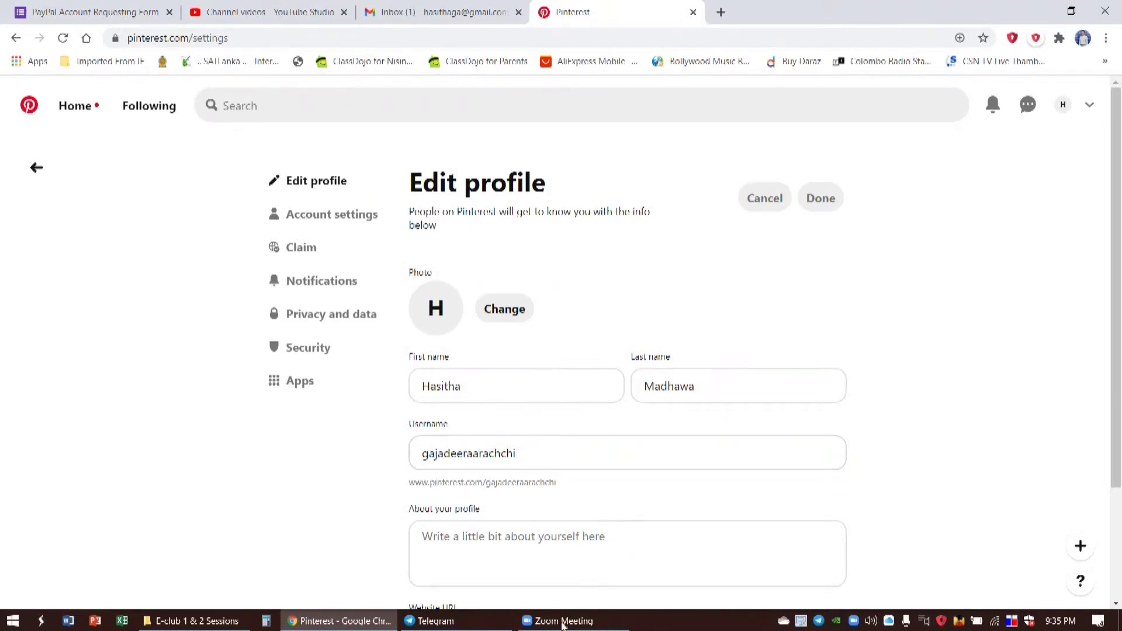
# Fill in the profile's first name from the saved autofill entry and complete the last name with the full surname
pyautogui.click(489, 390)
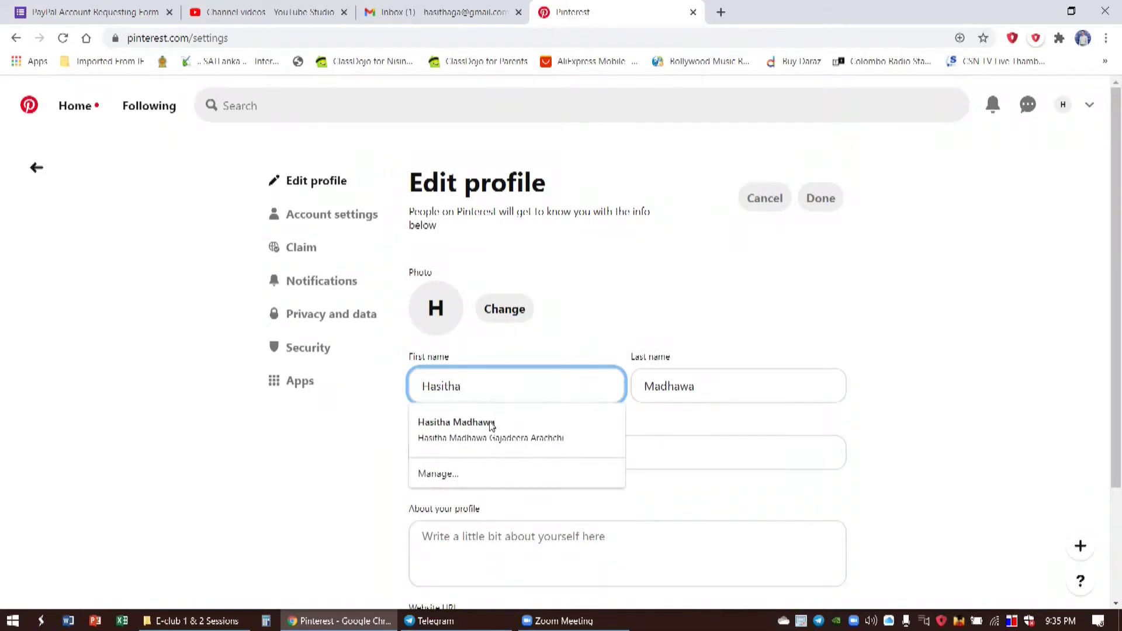
pyautogui.click(491, 423)
pyautogui.click(644, 387)
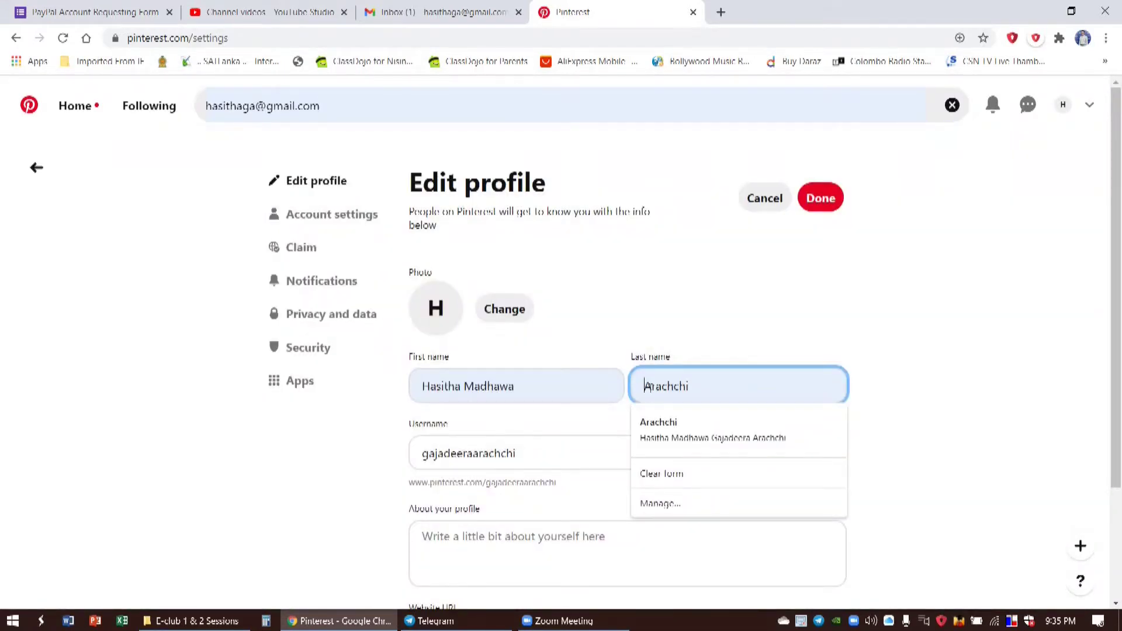
pyautogui.write('G')
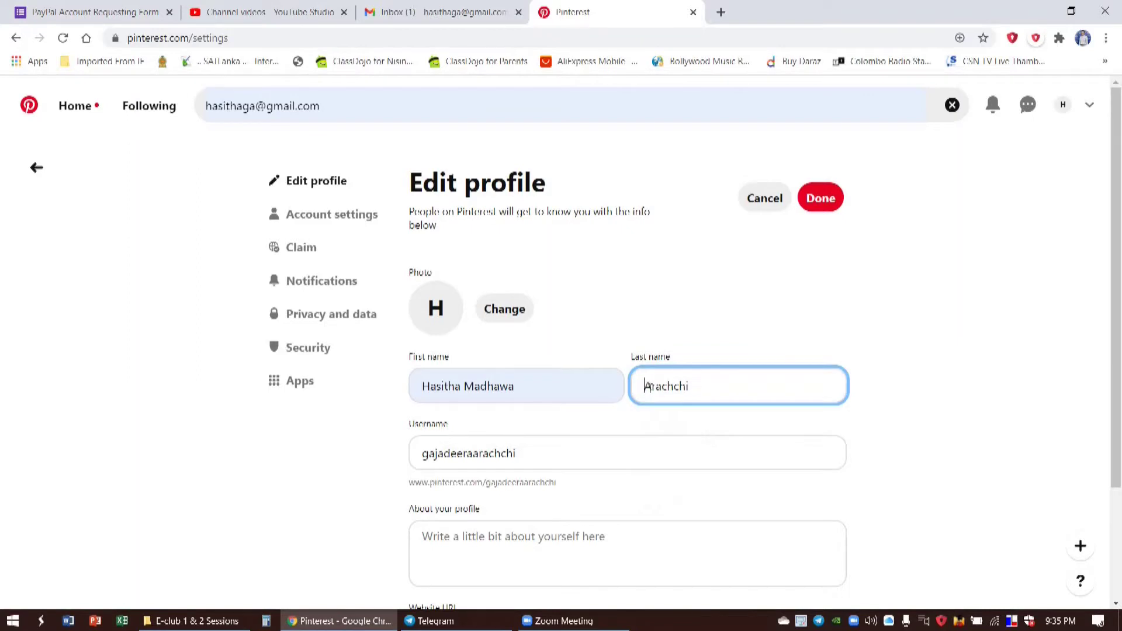
pyautogui.write('Gajadeera')
pyautogui.click(439, 294)
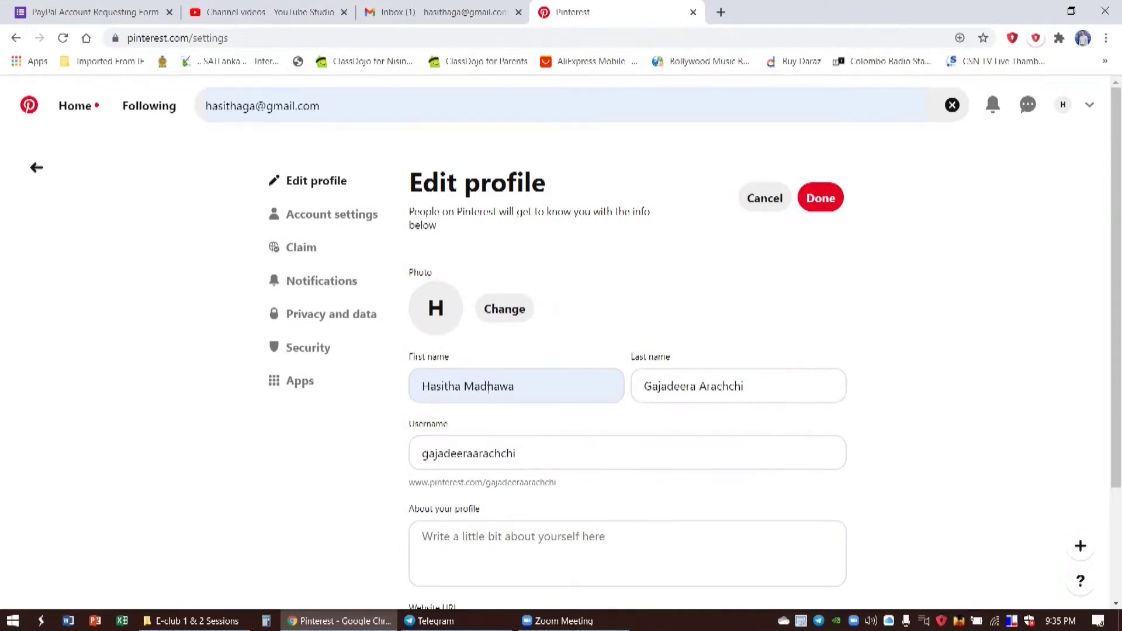
# Check the Zoom demonstration, start changing the profile photo and browse to the personal documents folder on drive D
pyautogui.scroll(-1, 502, 408)
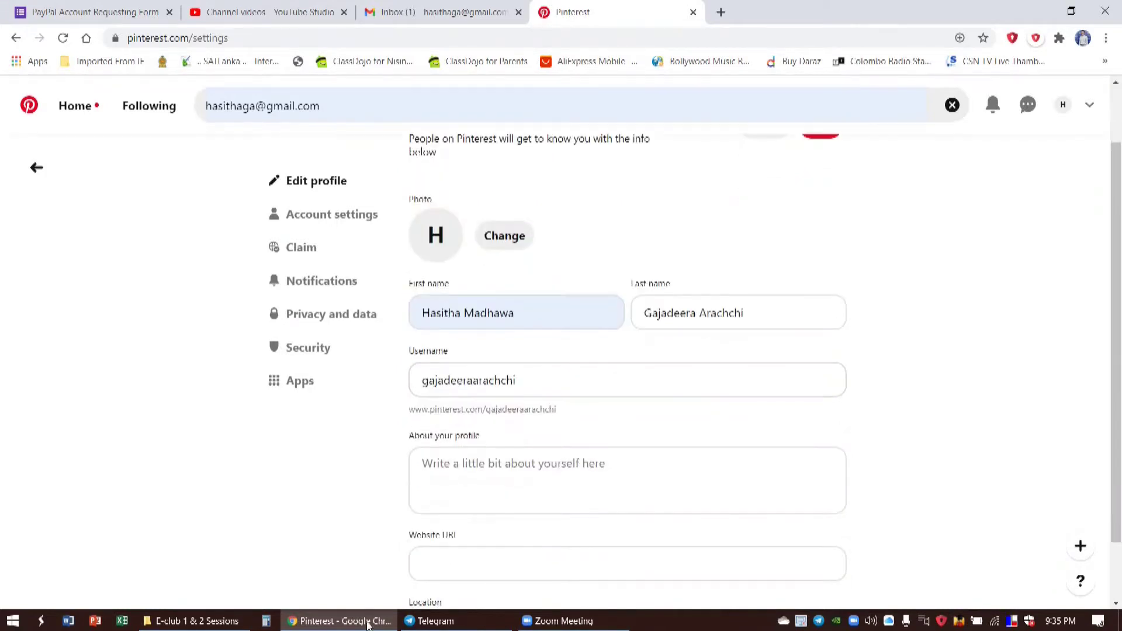
pyautogui.click(531, 623)
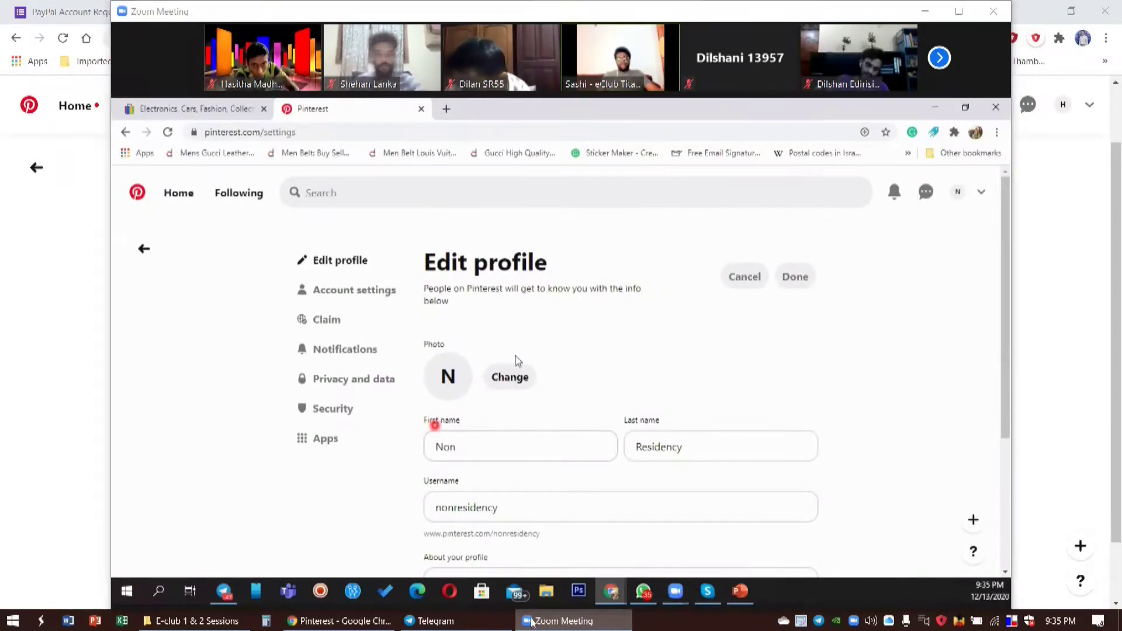
pyautogui.click(506, 236)
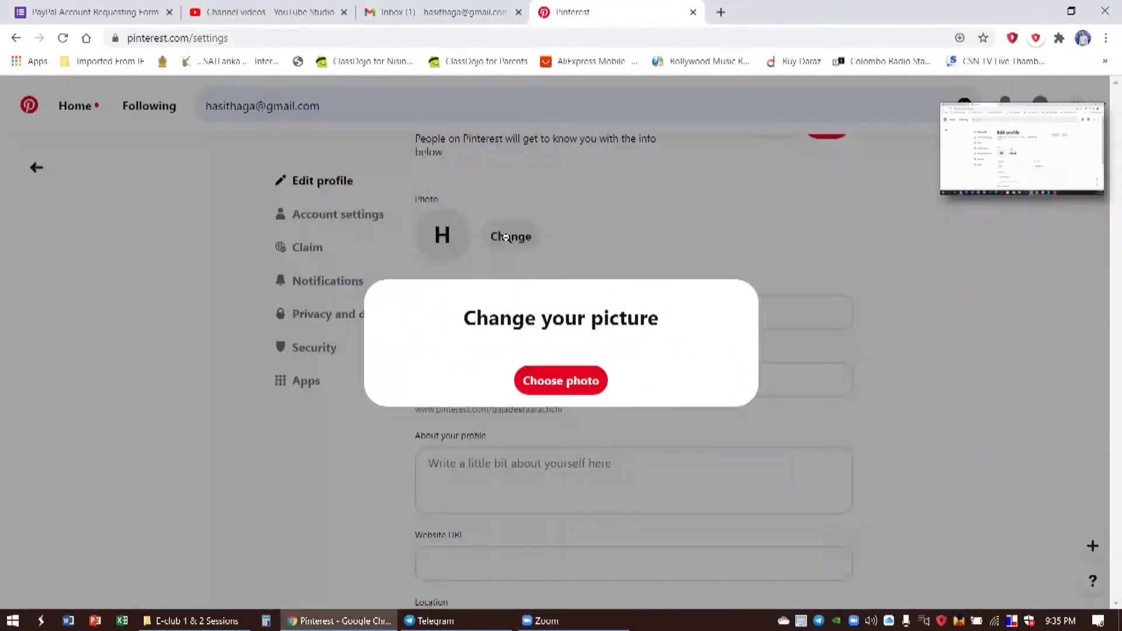
pyautogui.click(579, 383)
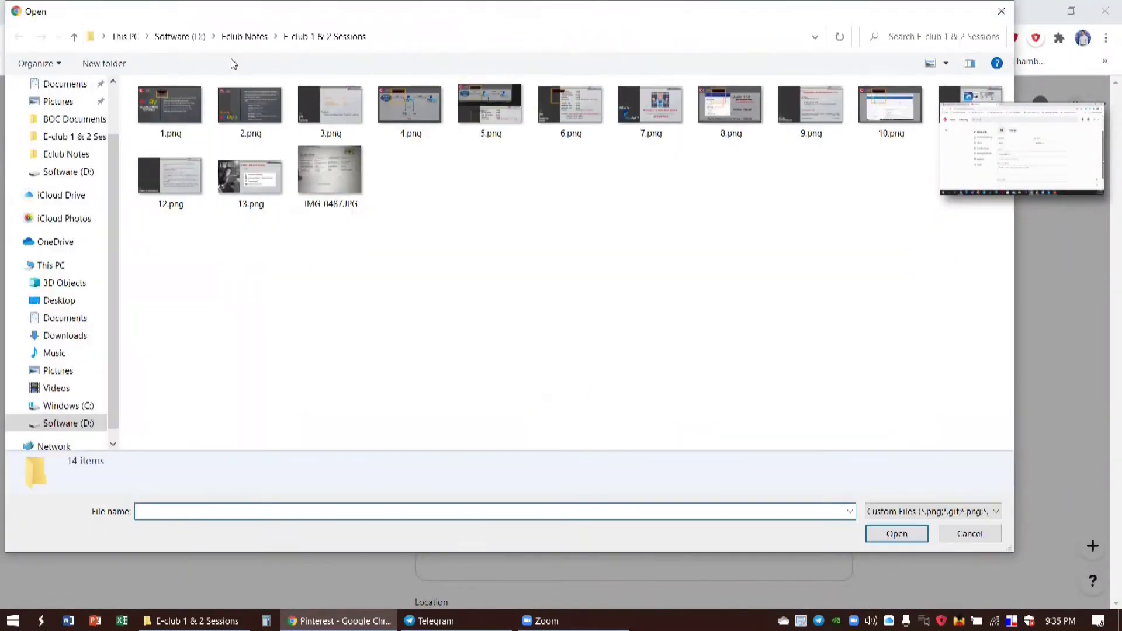
pyautogui.click(201, 37)
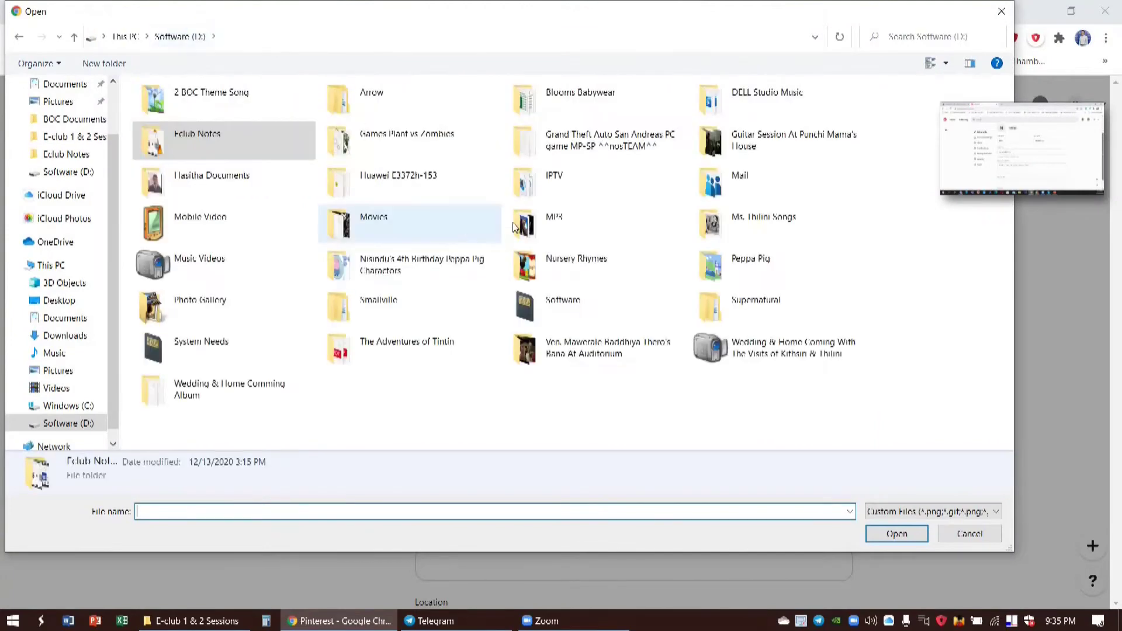
pyautogui.doubleClick(239, 180)
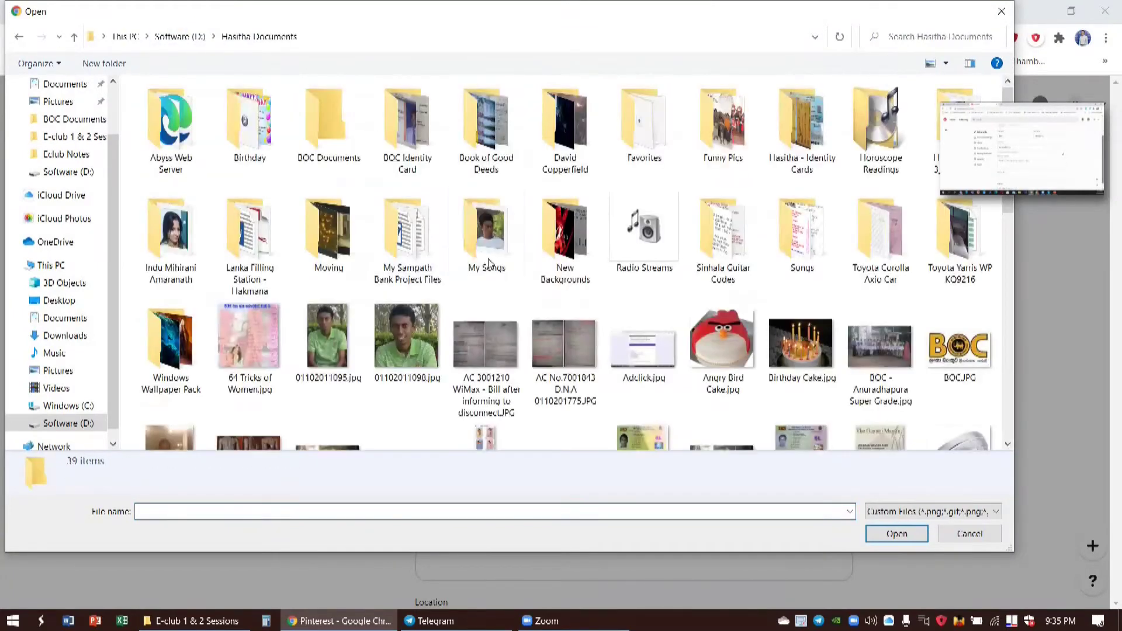
# Look through the personal documents folder for a profile picture and open its BOC Documents subfolder
pyautogui.scroll(-3, 538, 308)
pyautogui.scroll(3, 538, 309)
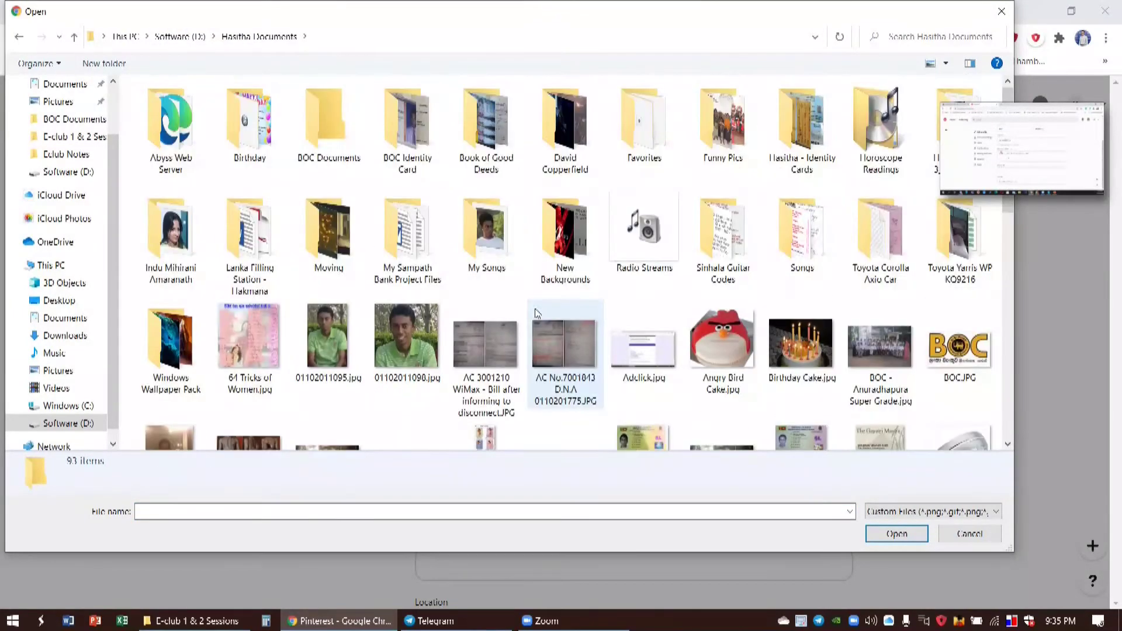
pyautogui.scroll(-8, 538, 312)
pyautogui.scroll(-4, 538, 313)
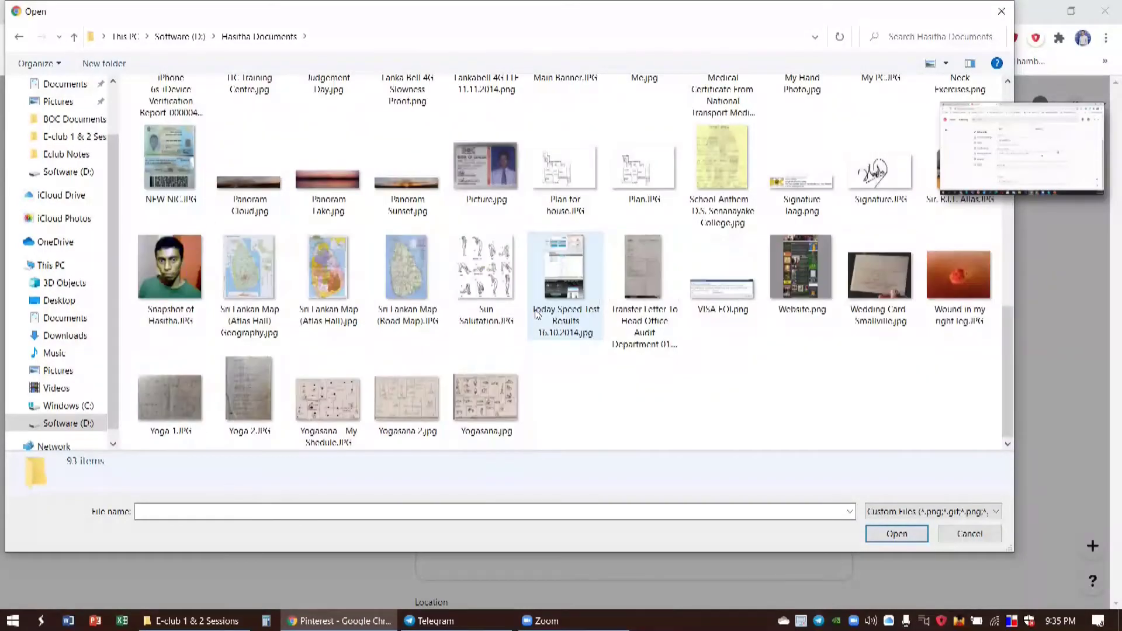
pyautogui.scroll(10, 537, 314)
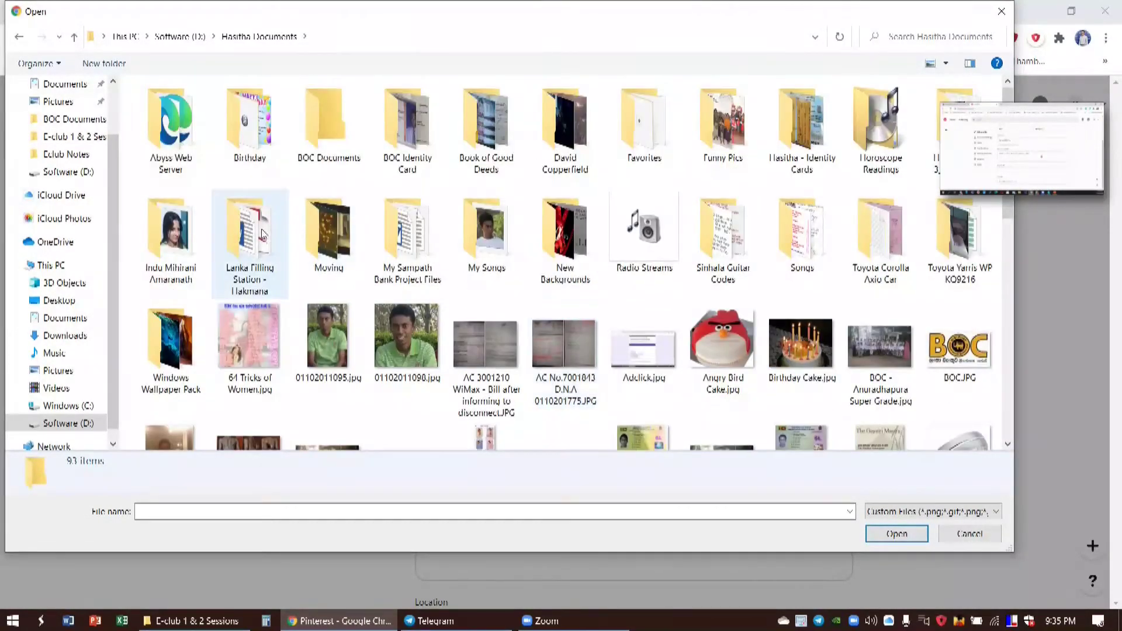
pyautogui.doubleClick(327, 139)
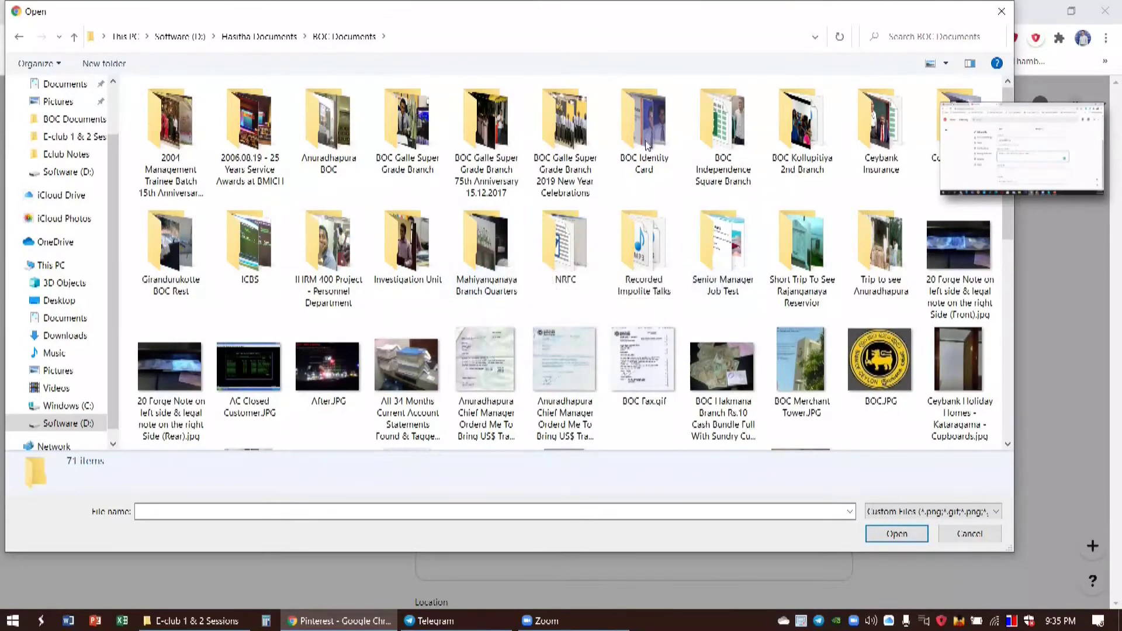
# Restore the Zoom meeting from its miniature view to follow the presenter's profile editing
pyautogui.moveTo(996, 117)
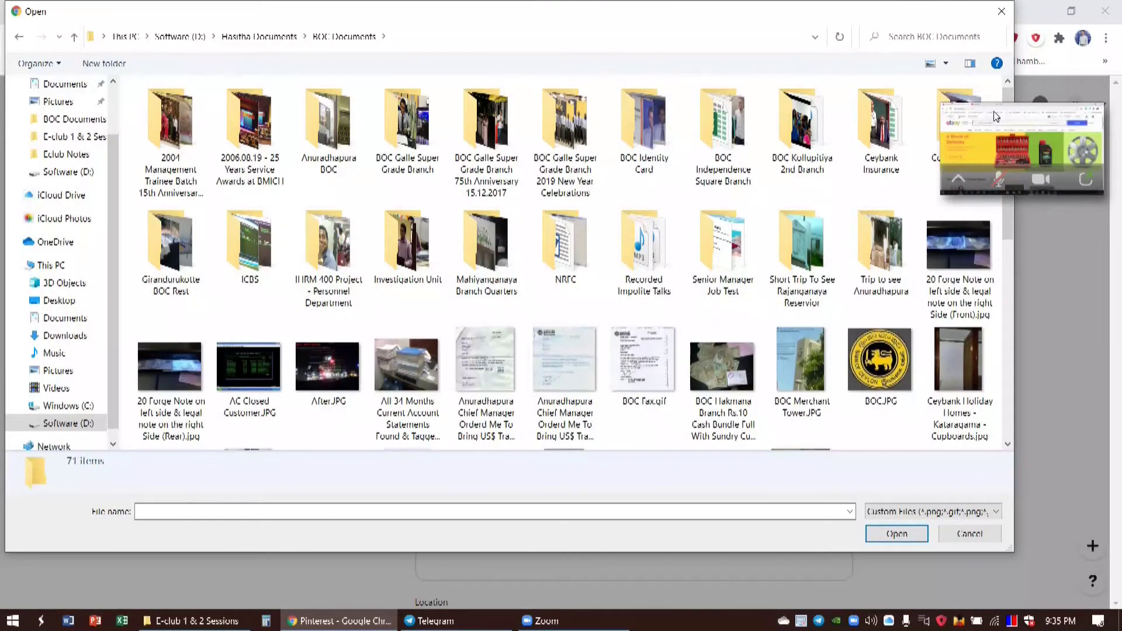
pyautogui.click(1082, 180)
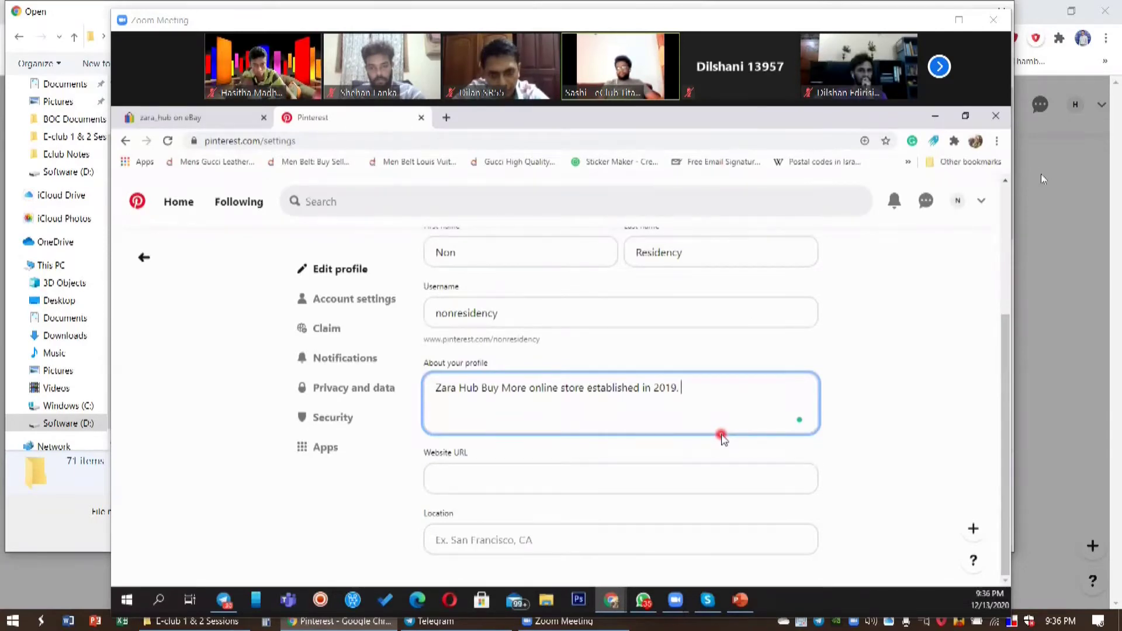
# Look into the Ceybank Insurance subfolder, then set the profile photo to FB_IMG_1566809781286.jpg from the Investigation Unit subfolder of BOC Documents
pyautogui.click(1059, 185)
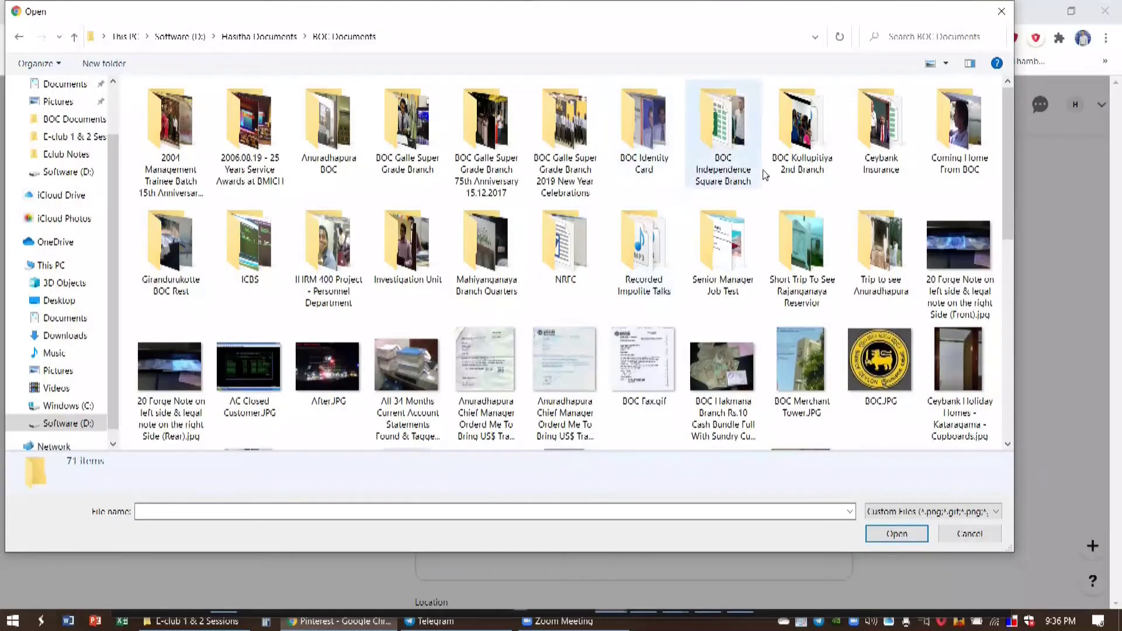
pyautogui.doubleClick(868, 169)
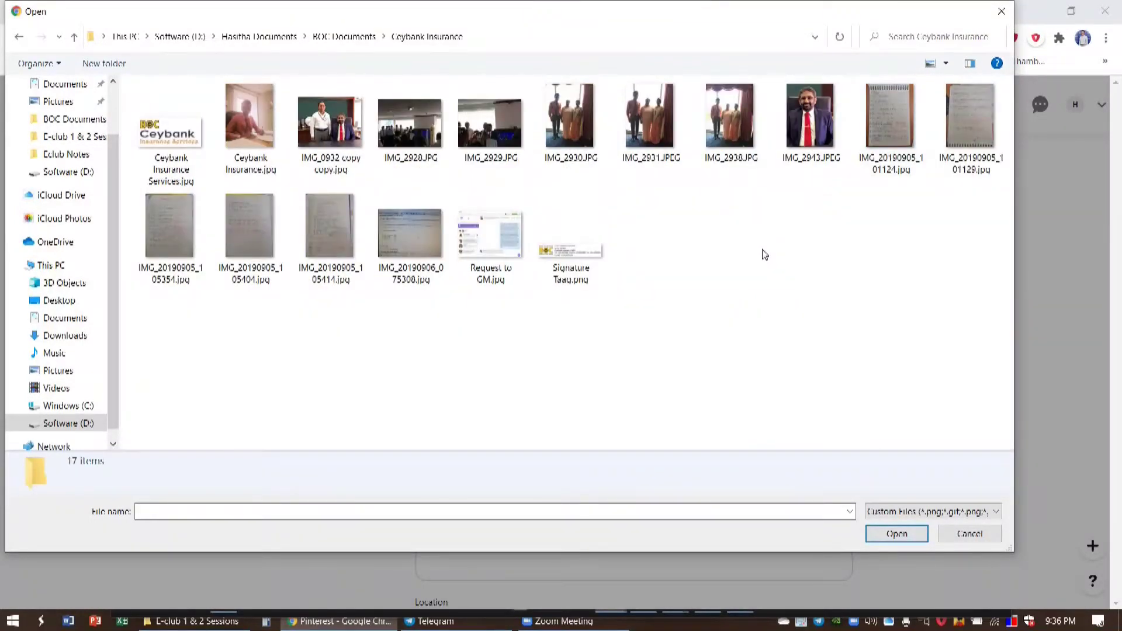
pyautogui.click(361, 43)
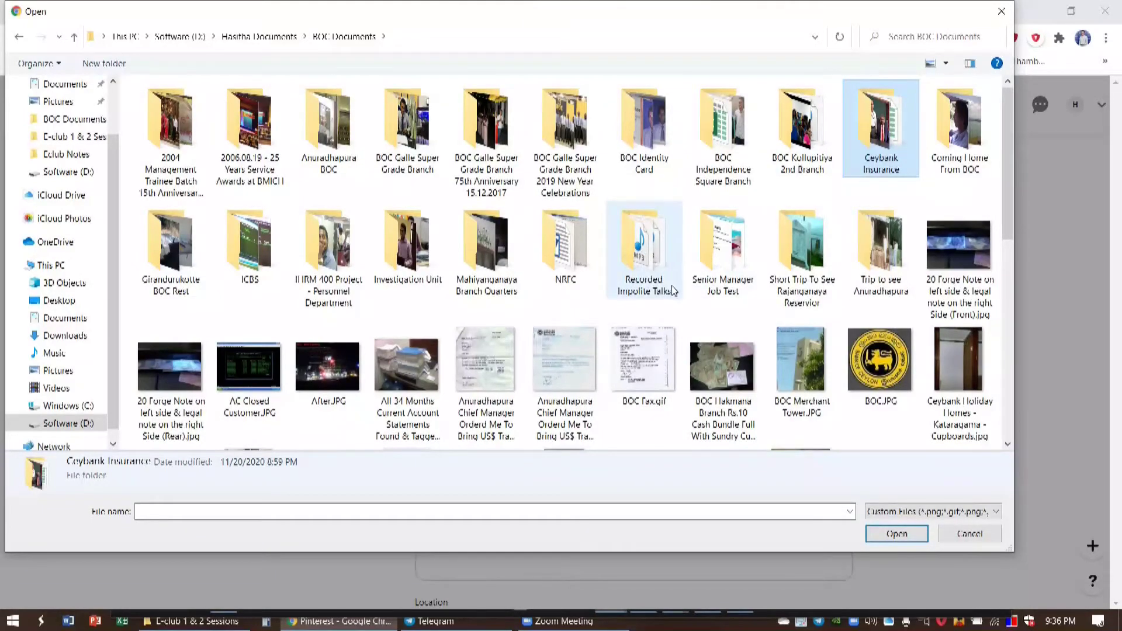
pyautogui.scroll(-10, 673, 290)
pyautogui.scroll(10, 703, 303)
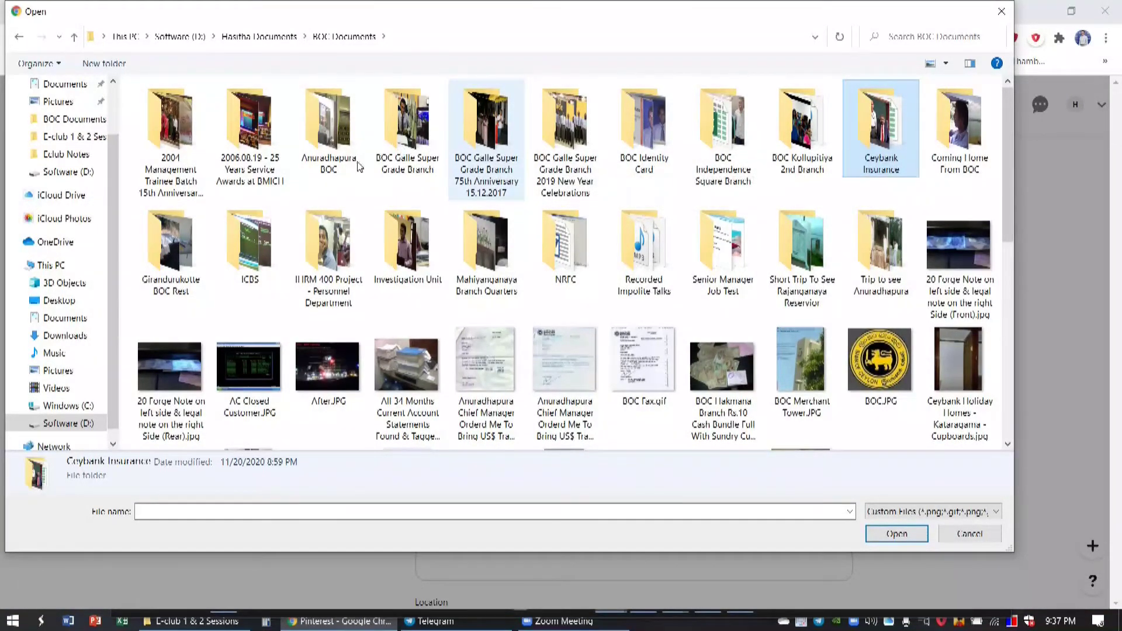
pyautogui.doubleClick(398, 277)
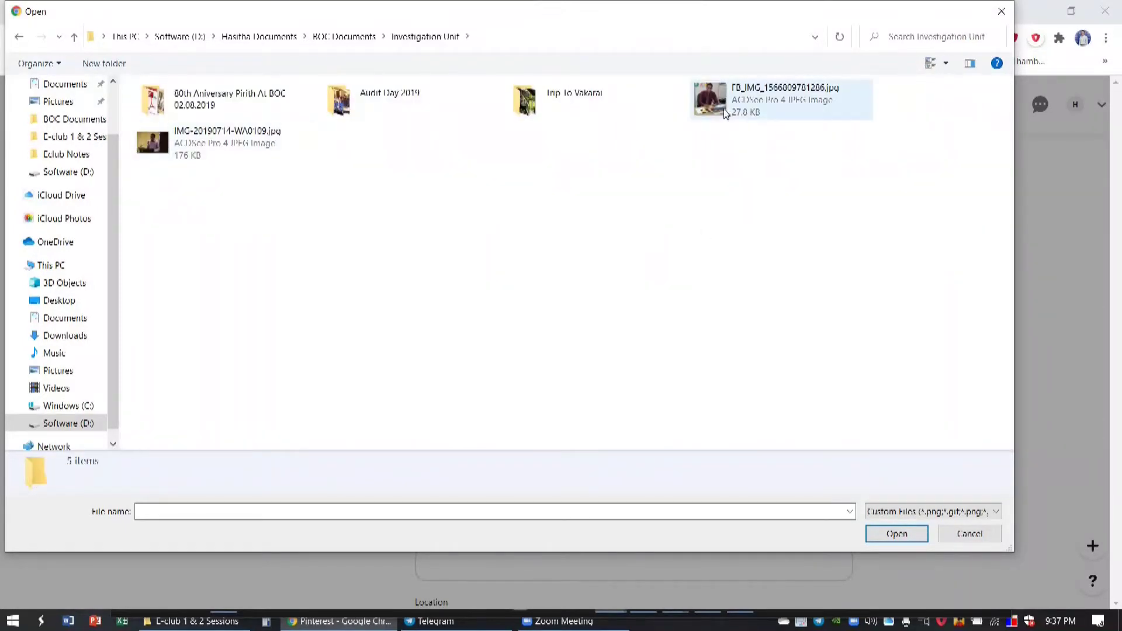
pyautogui.doubleClick(724, 113)
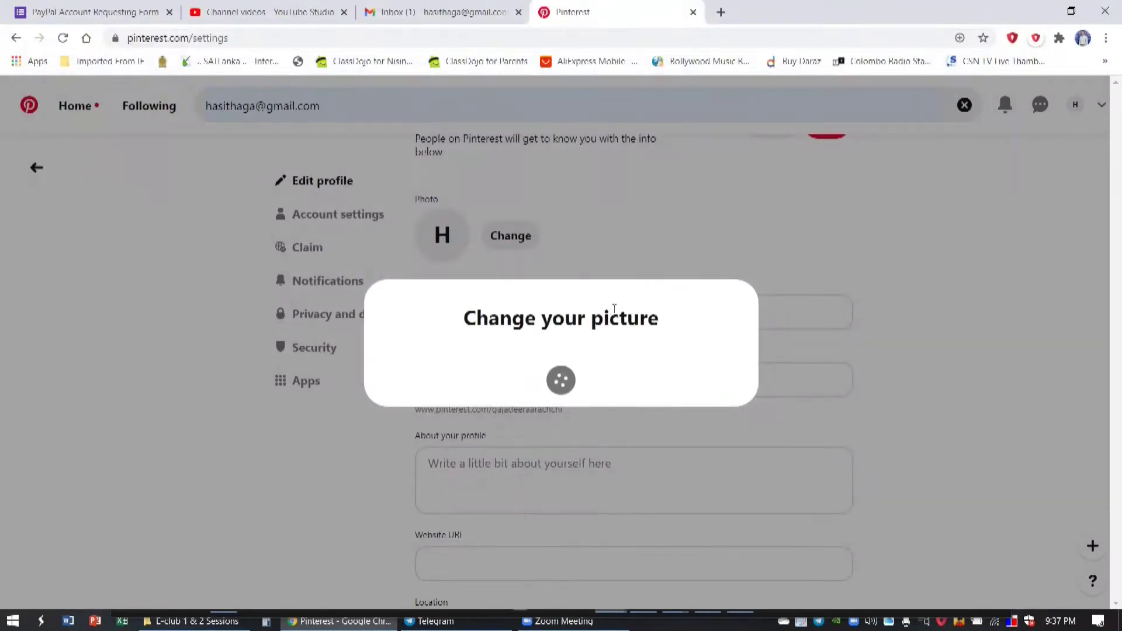
# Check the presenter's profile editing in the Zoom meeting and return to Pinterest's empty About your profile field
pyautogui.click(548, 622)
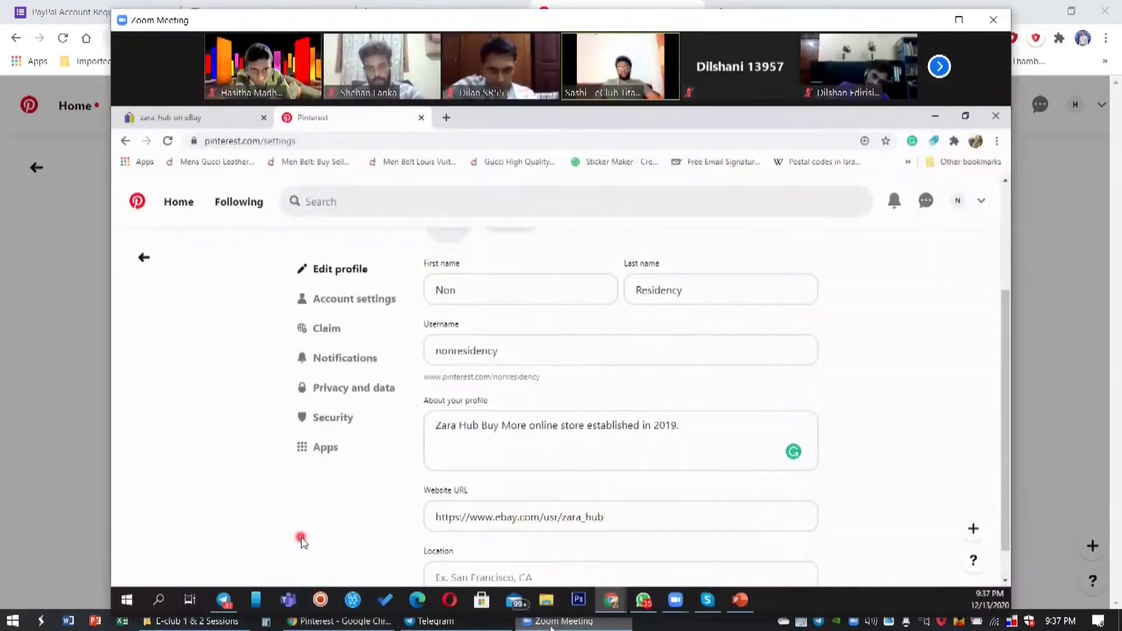
pyautogui.moveTo(831, 428)
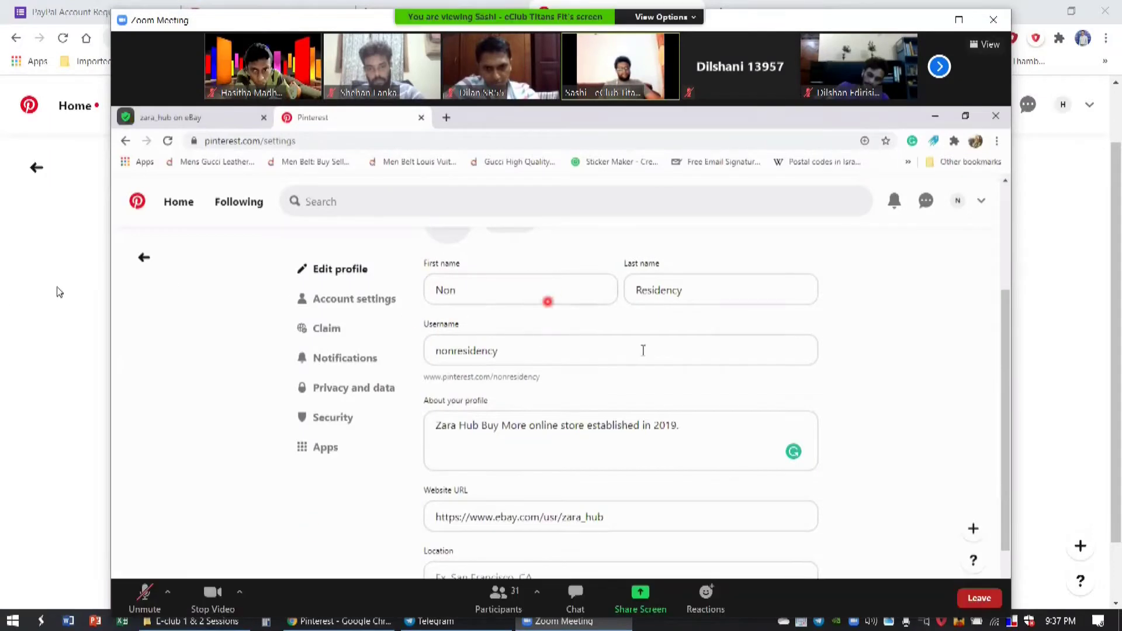
pyautogui.hotkey('alt', 'Tab')
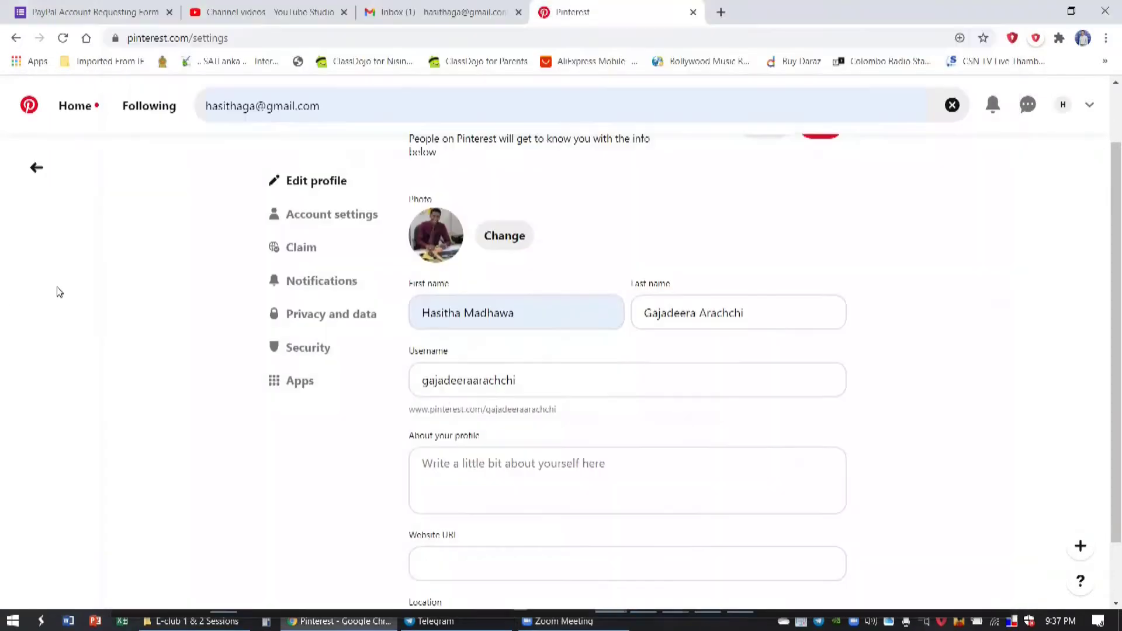
pyautogui.scroll(-1, 292, 407)
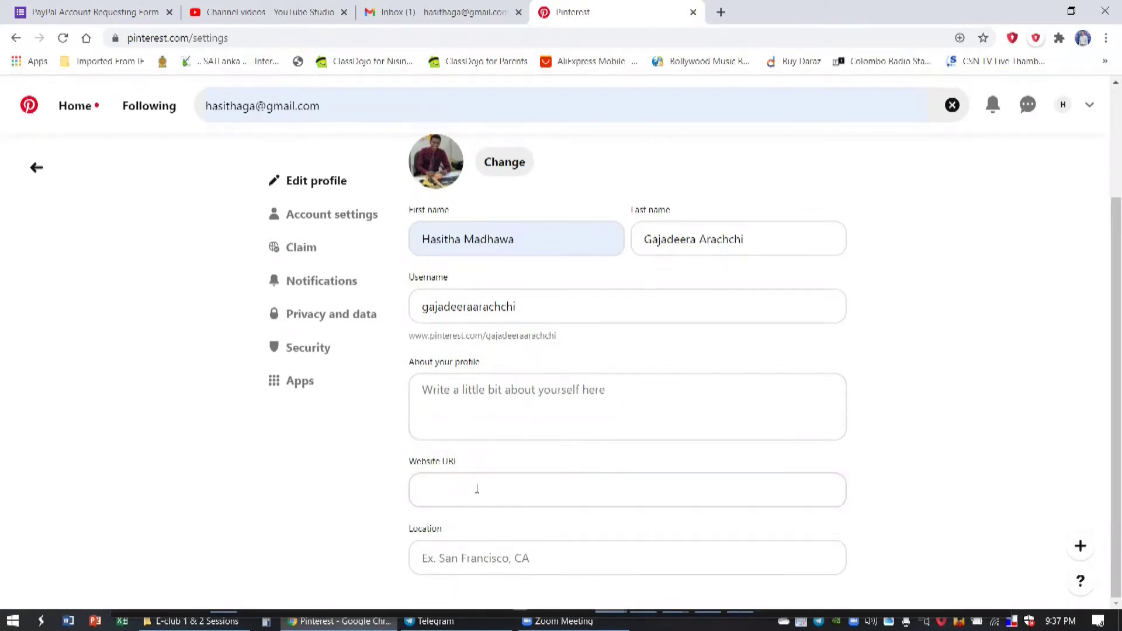
pyautogui.click(450, 385)
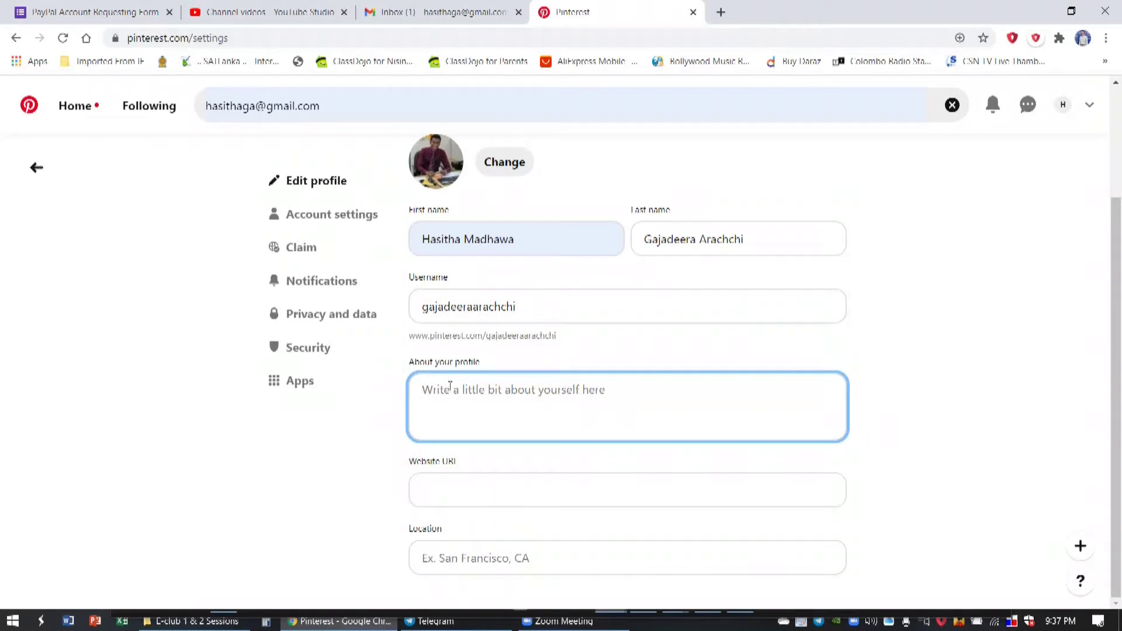
# Confirm the account's email address through Pinterest's message in Gmail and move that message to the trash
pyautogui.click(453, 5)
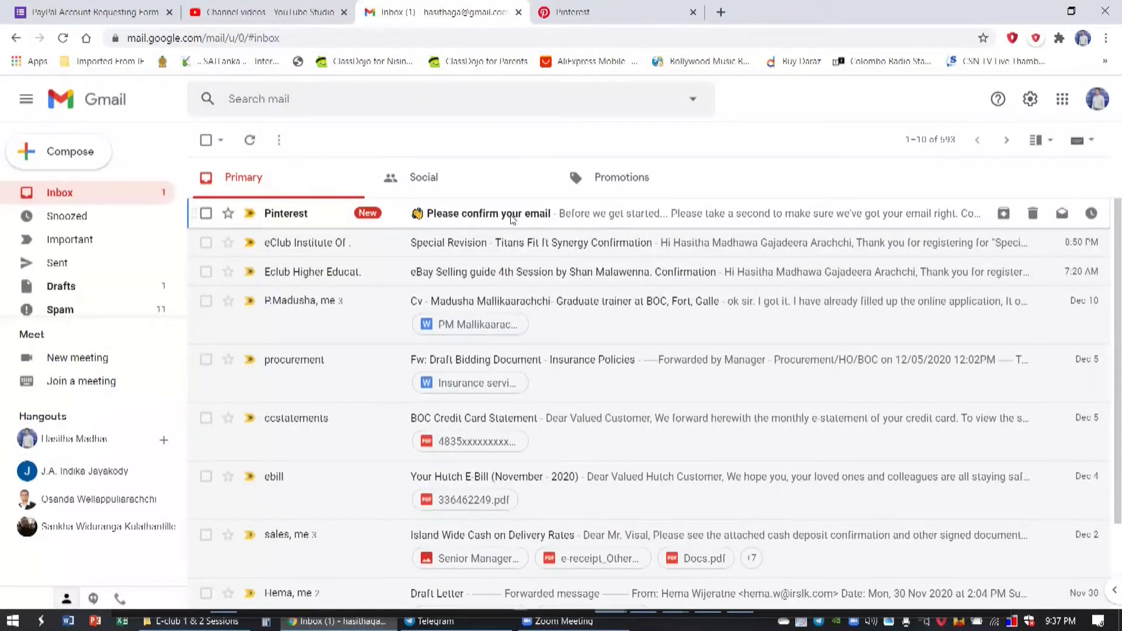
pyautogui.click(512, 218)
pyautogui.click(651, 401)
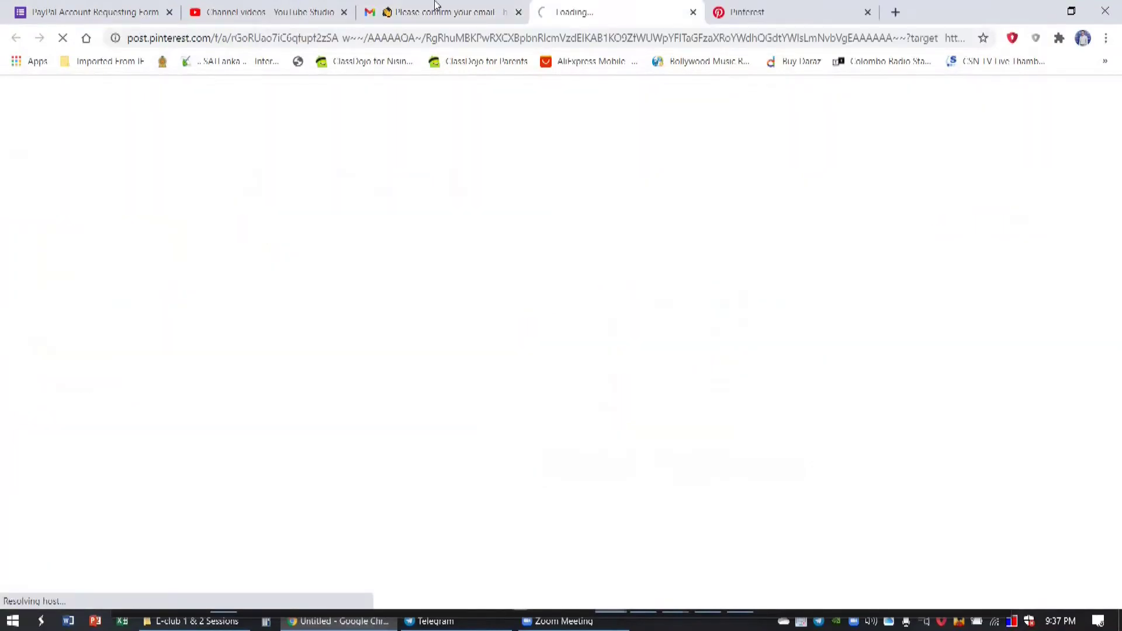
pyautogui.click(444, 11)
pyautogui.click(311, 140)
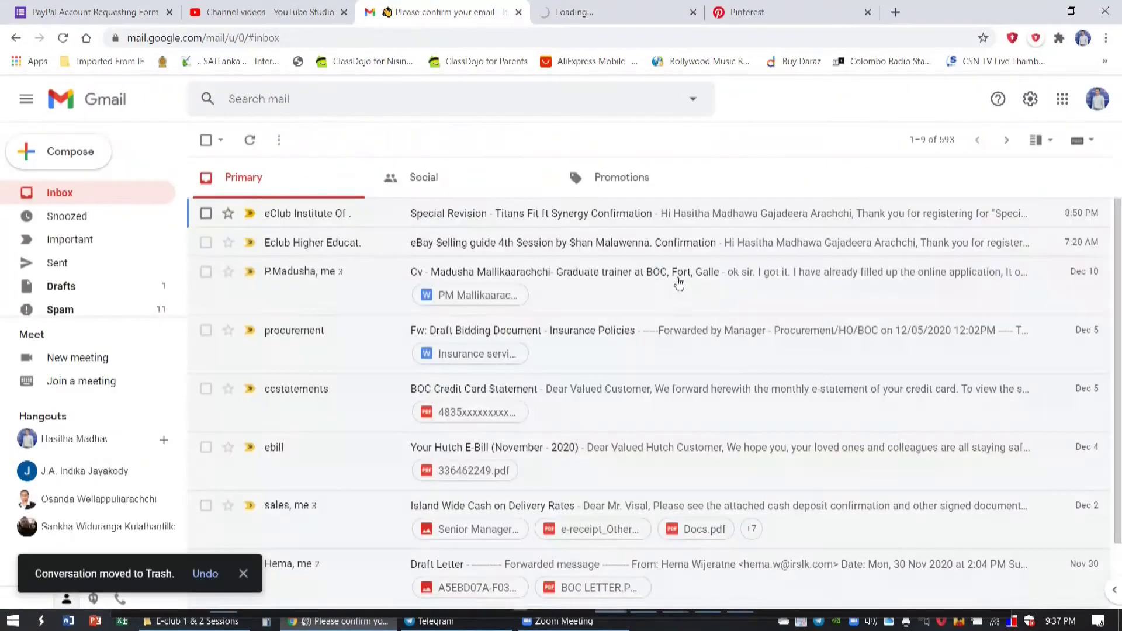
pyautogui.click(572, 15)
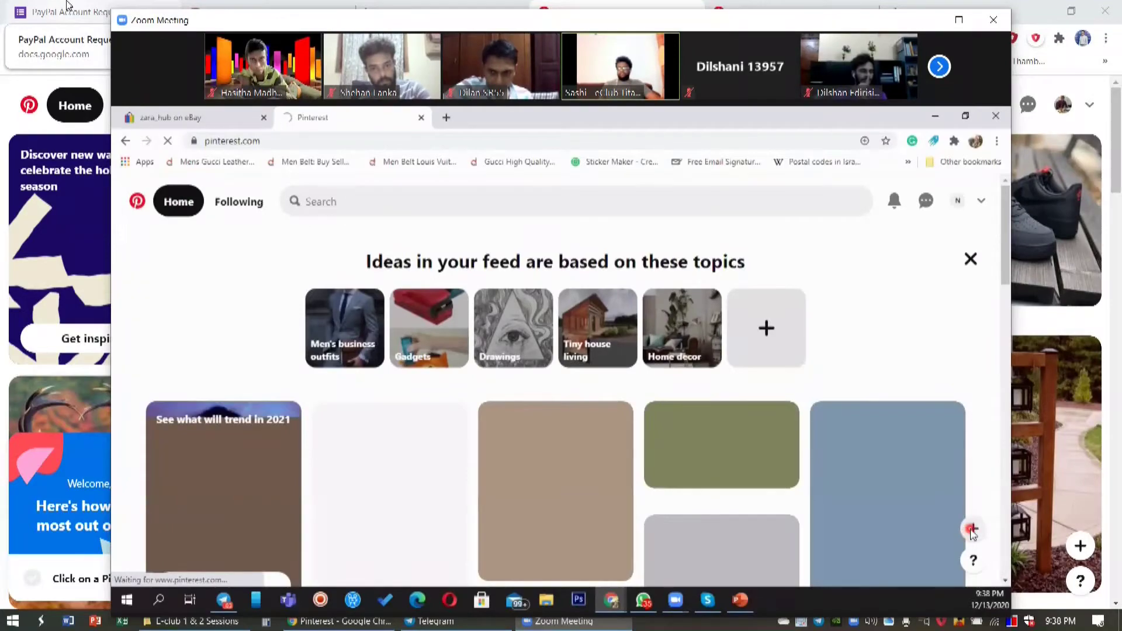
# Glance at the PayPal Account Requesting Form, browse the Pinterest home feed and examine the foggy street lamp pin
pyautogui.click(67, 6)
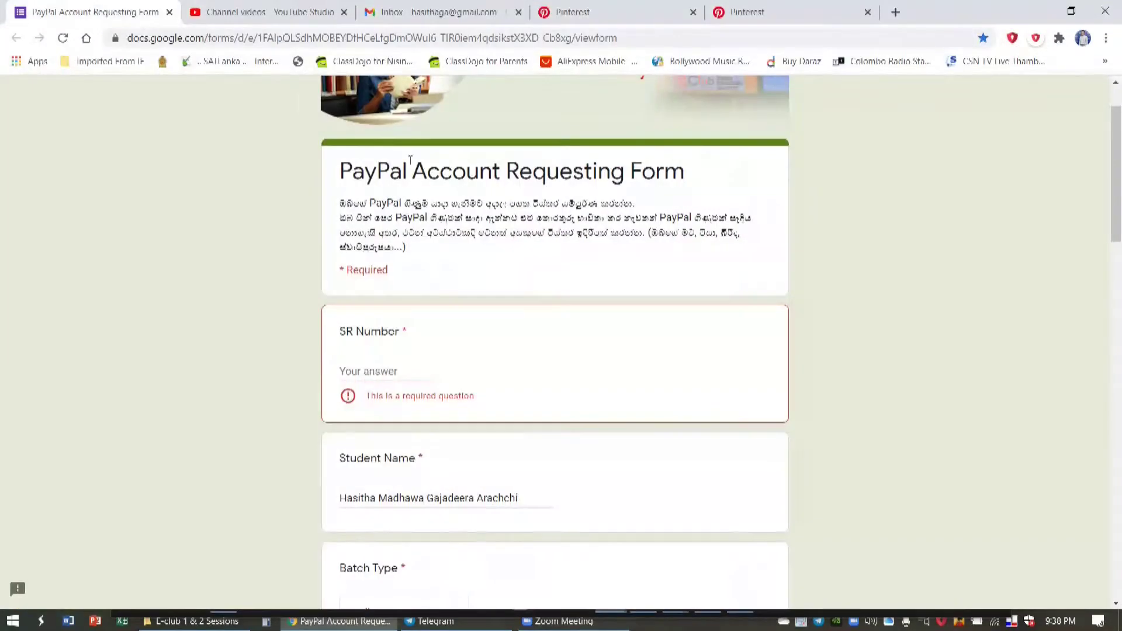
pyautogui.click(626, 12)
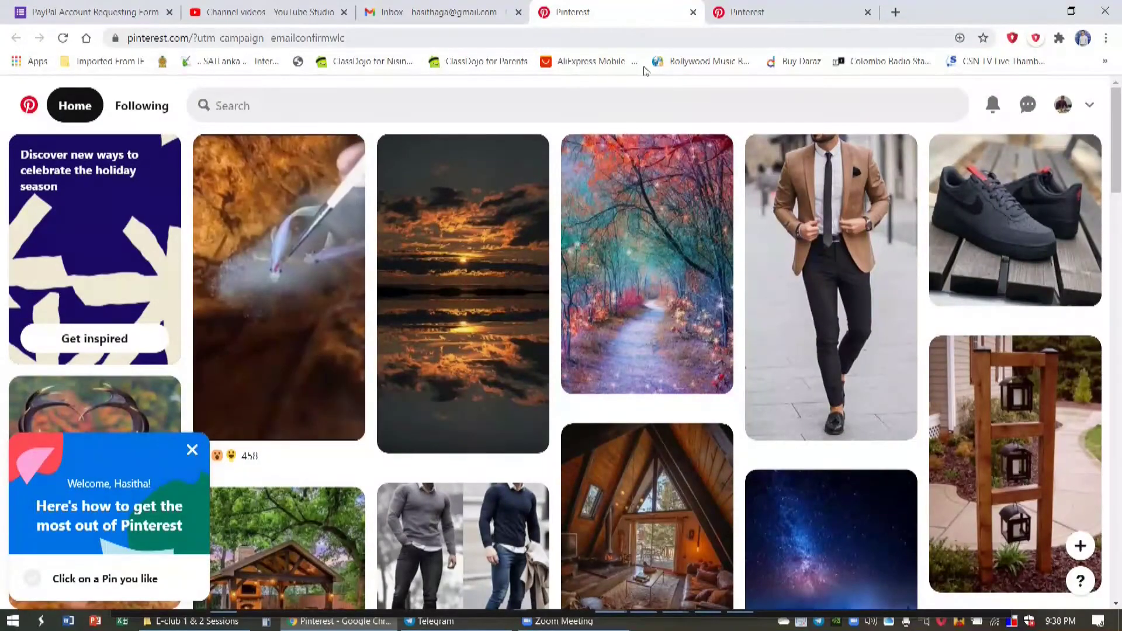
pyautogui.moveTo(655, 170)
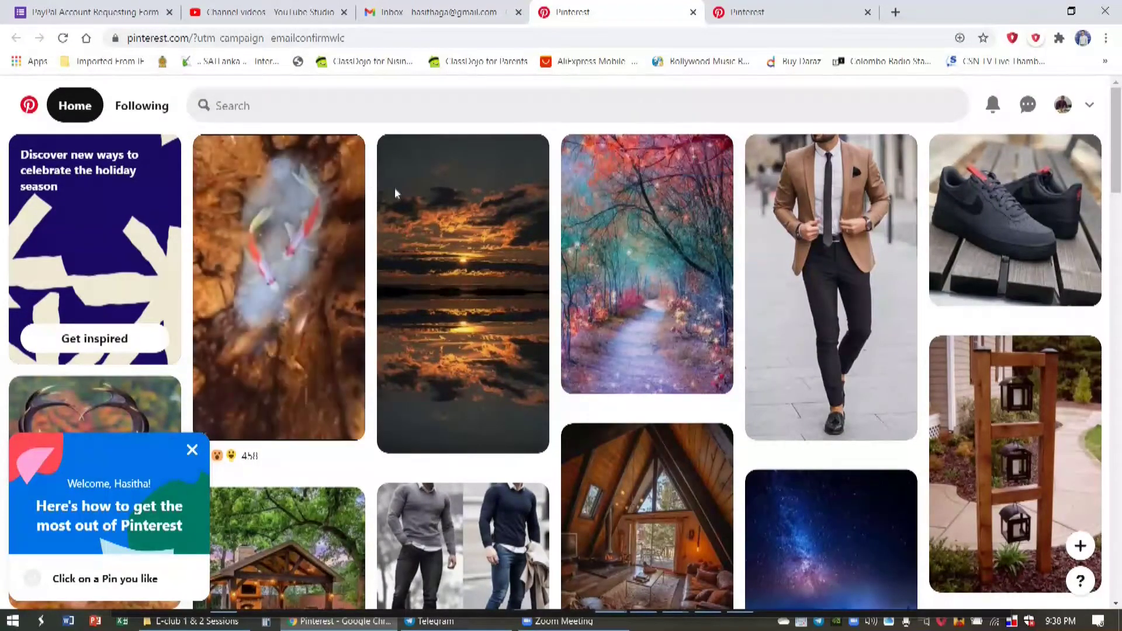
pyautogui.scroll(-4, 432, 217)
pyautogui.scroll(-6, 437, 215)
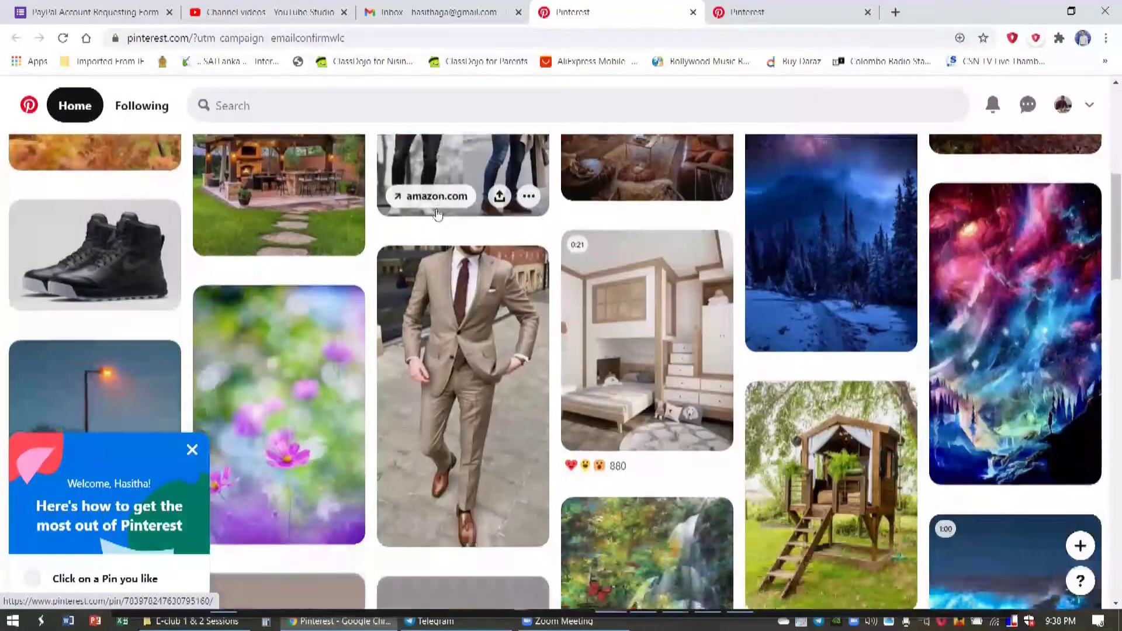
pyautogui.scroll(-1, 437, 208)
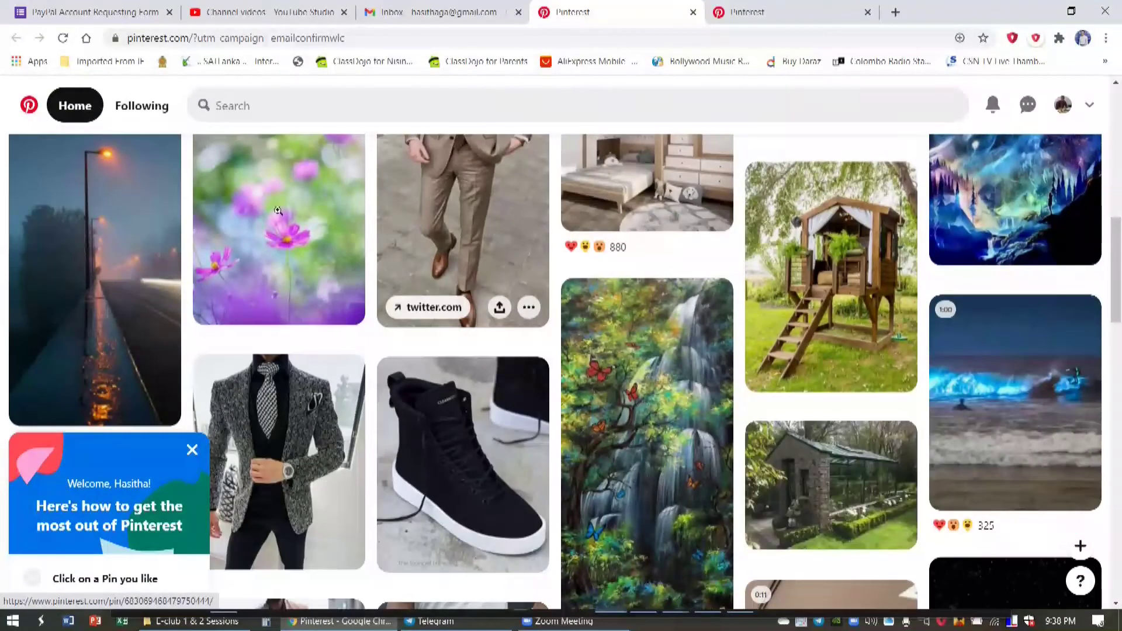
pyautogui.click(102, 224)
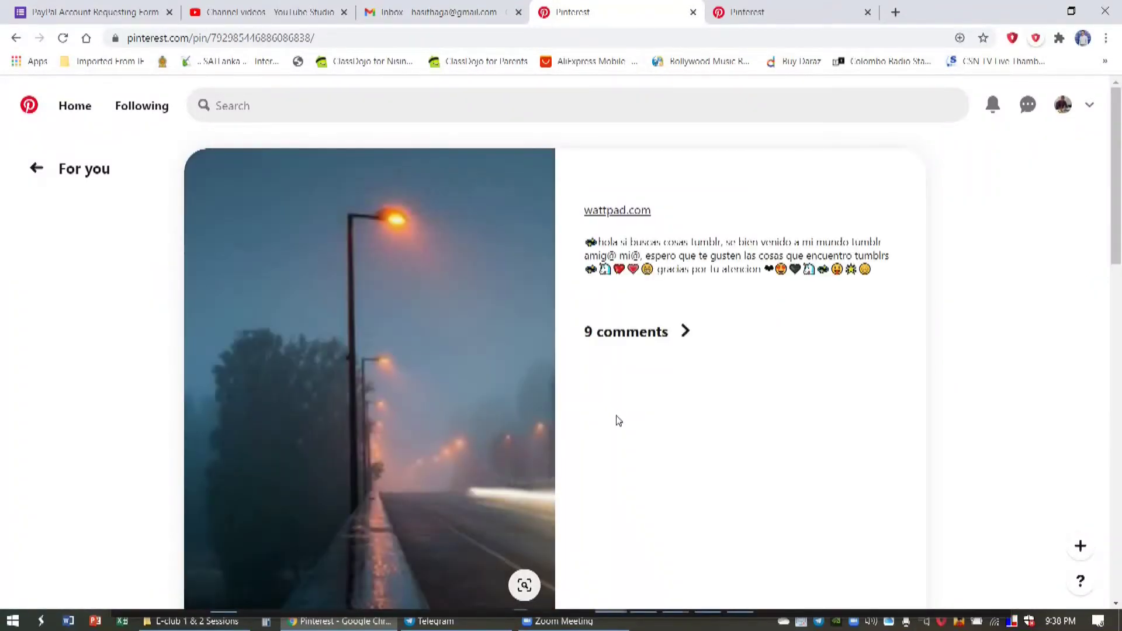
pyautogui.scroll(-1, 616, 421)
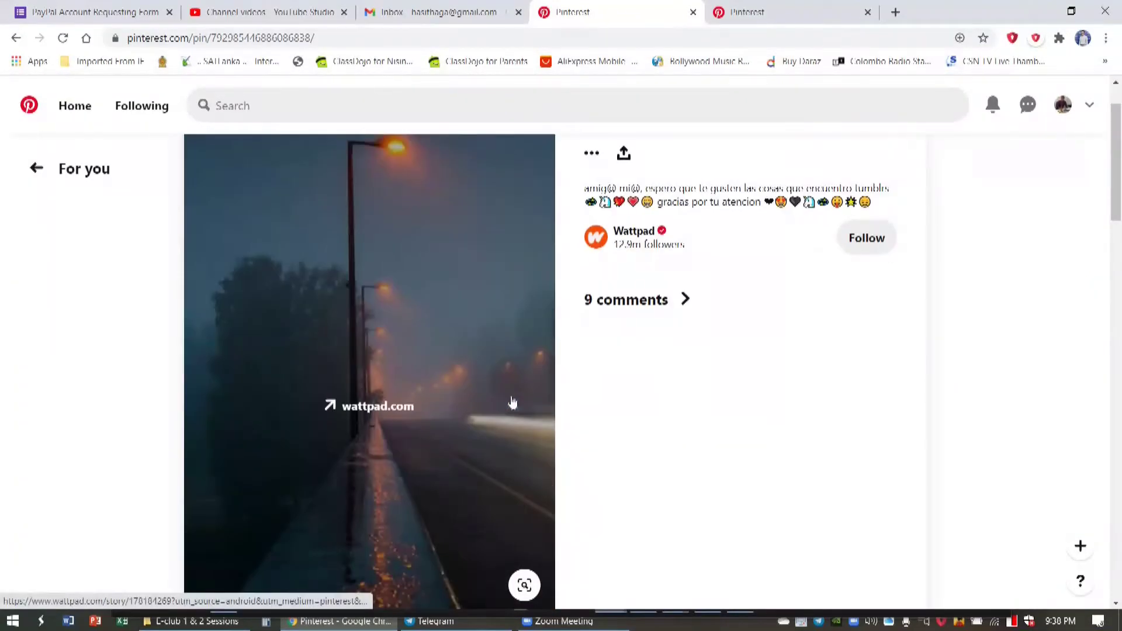
pyautogui.scroll(-3, 513, 403)
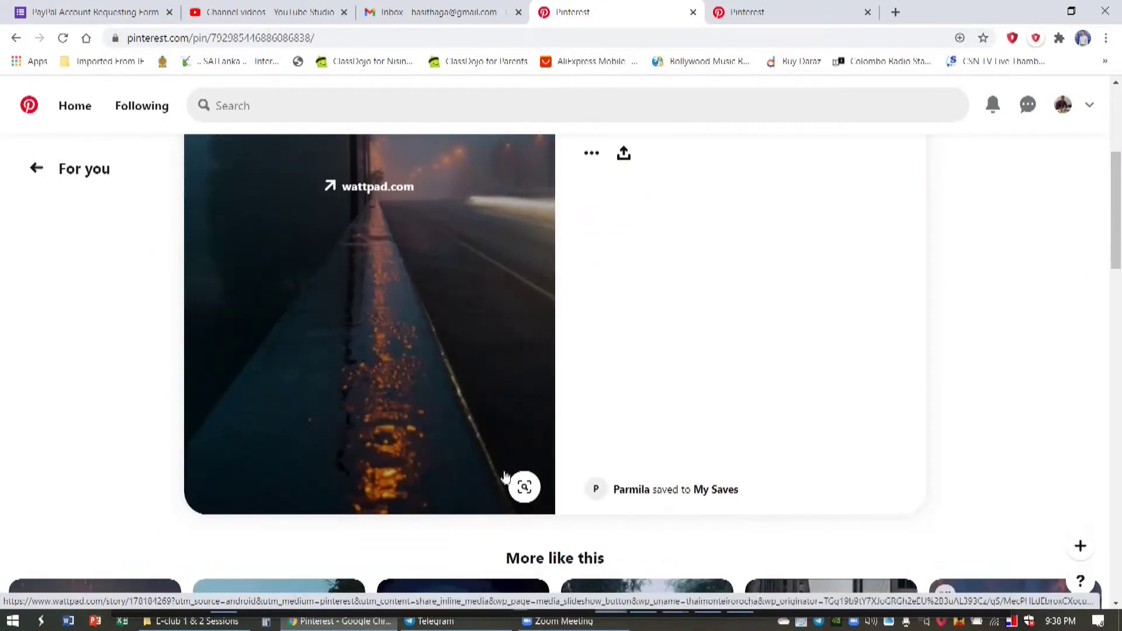
# Run a visual search on the street lamp pin and browse the similar images under More Ideas
pyautogui.click(523, 487)
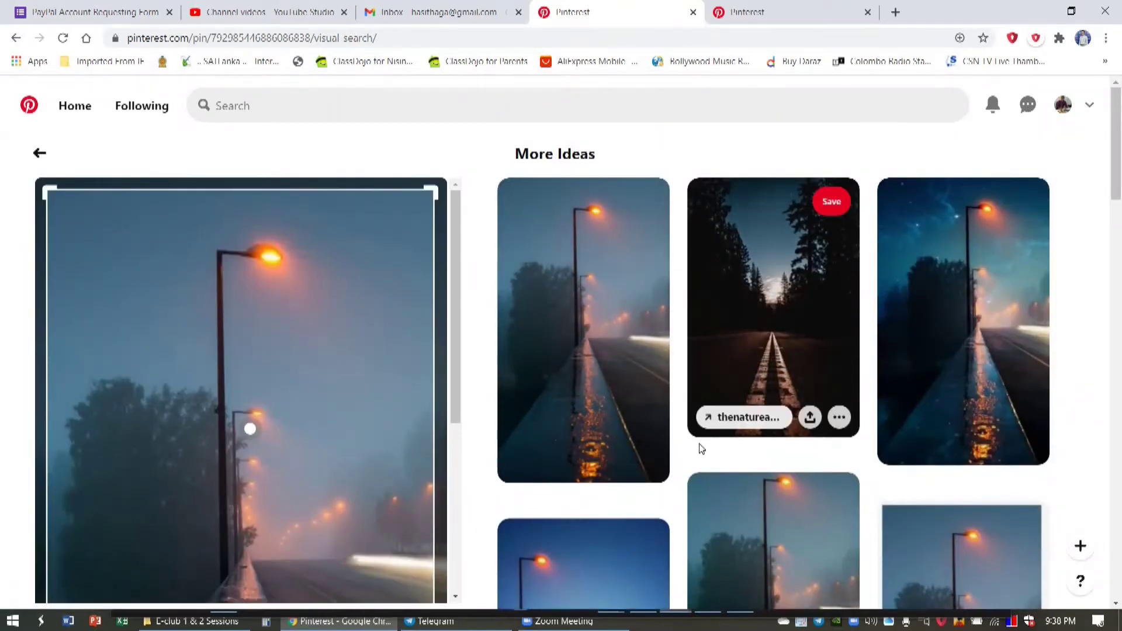
pyautogui.scroll(-2, 755, 463)
pyautogui.scroll(-5, 755, 464)
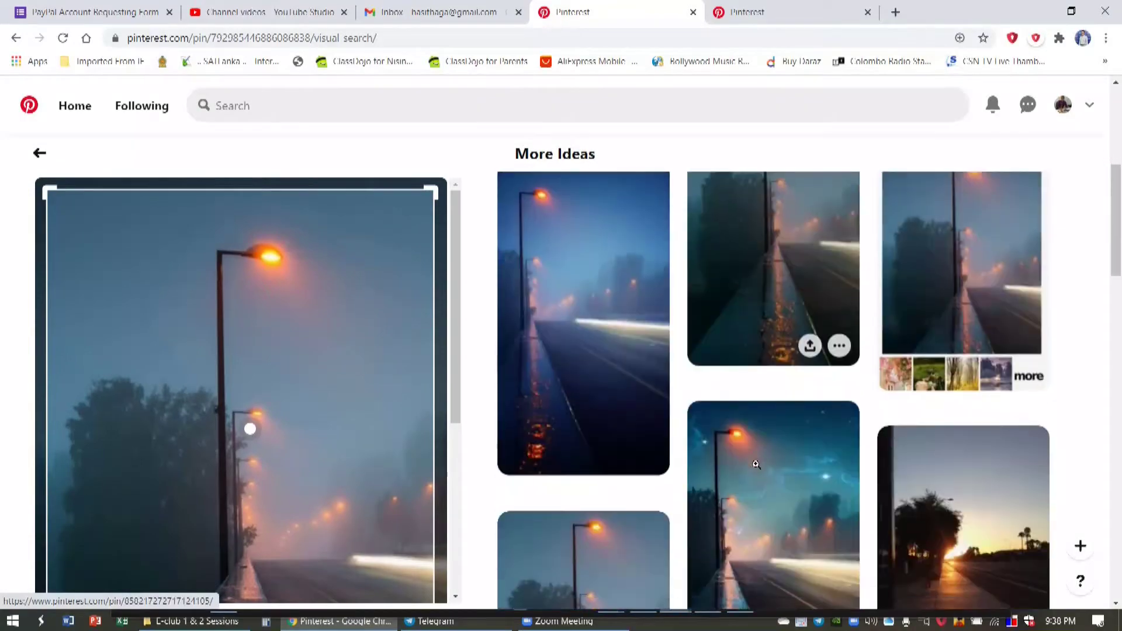
pyautogui.scroll(-5, 754, 468)
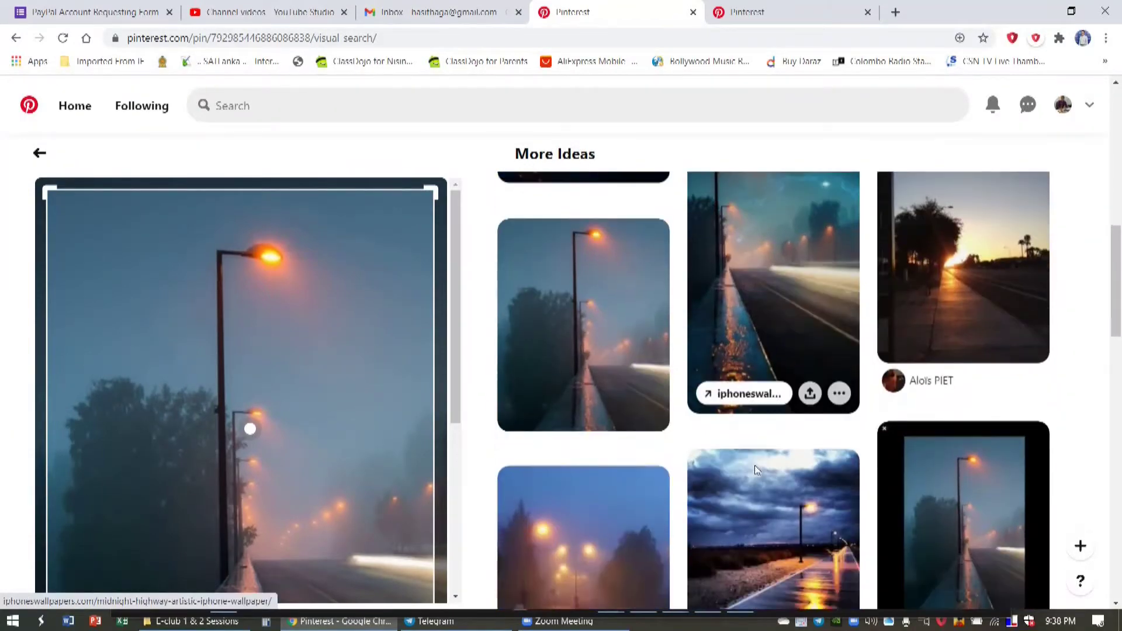
pyautogui.scroll(-6, 755, 465)
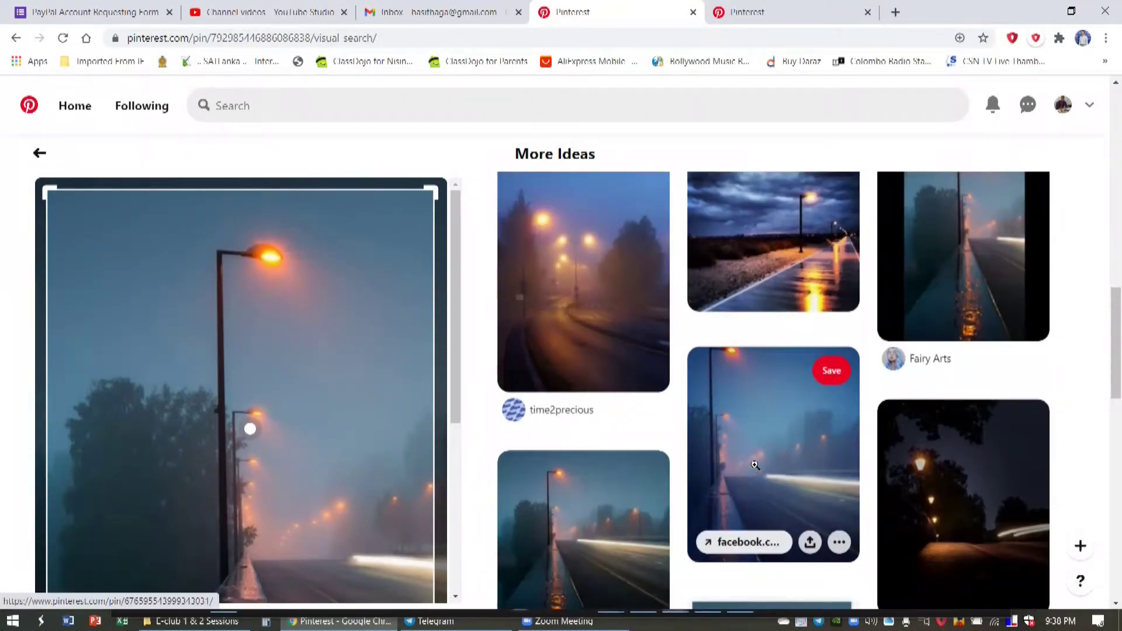
pyautogui.scroll(-8, 754, 464)
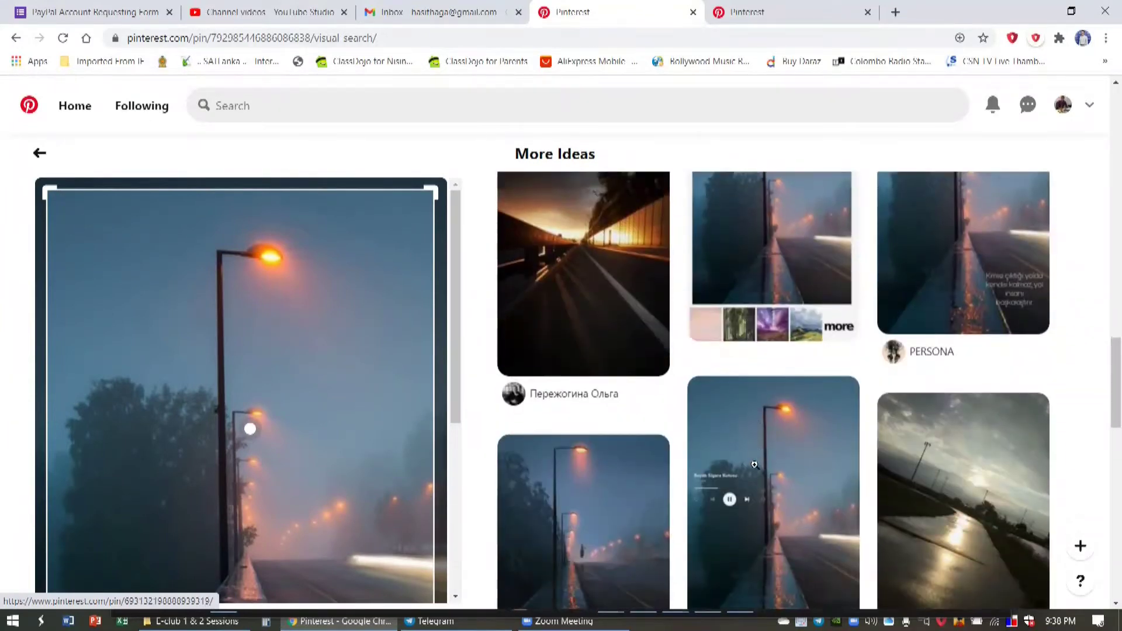
pyautogui.scroll(4, 753, 462)
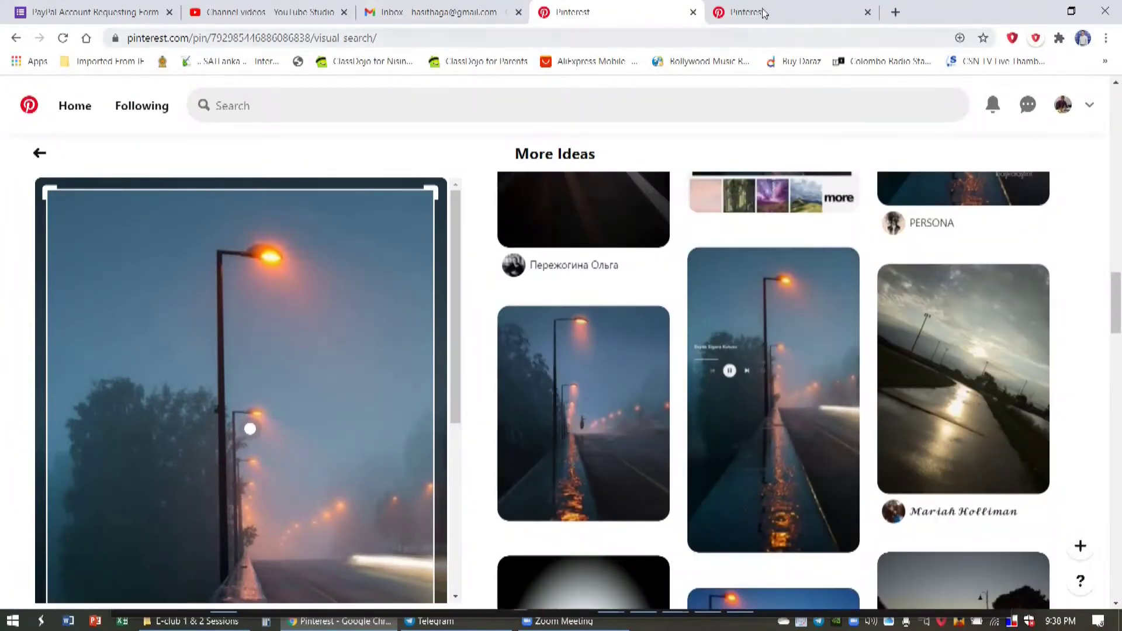
# Return to the Pinterest profile settings and save the edited profile
pyautogui.click(764, 17)
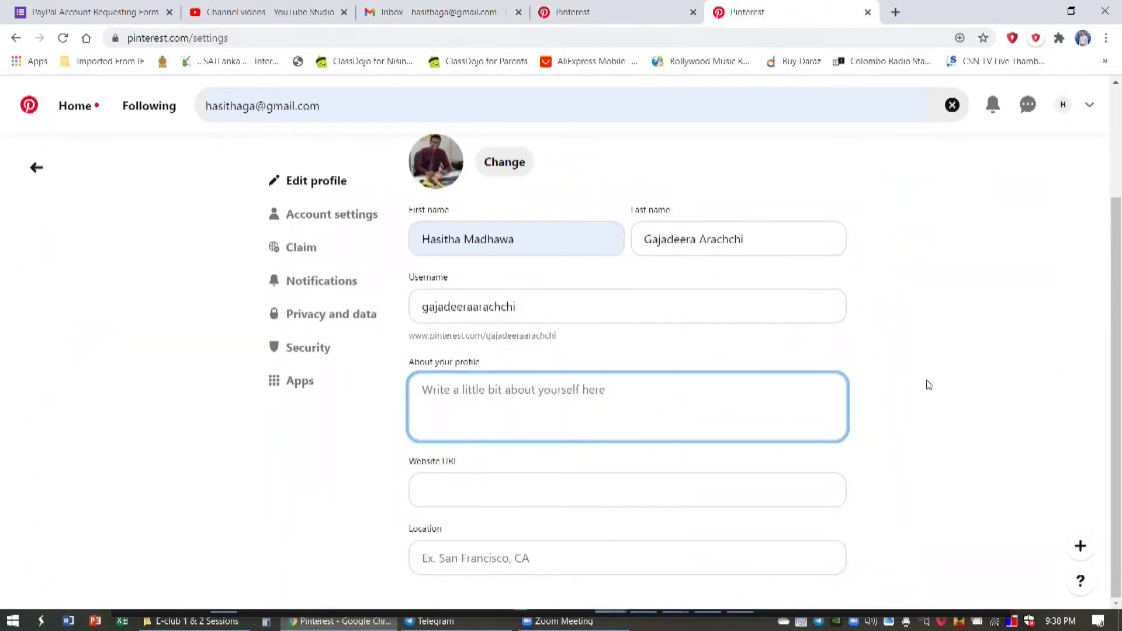
pyautogui.scroll(3, 983, 434)
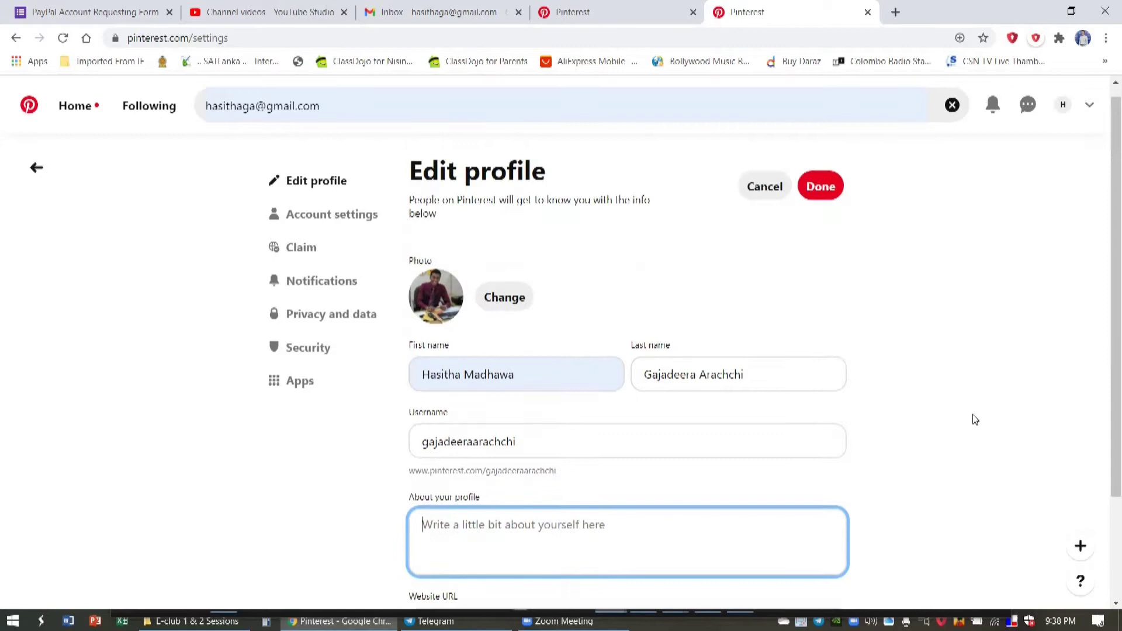
pyautogui.click(824, 198)
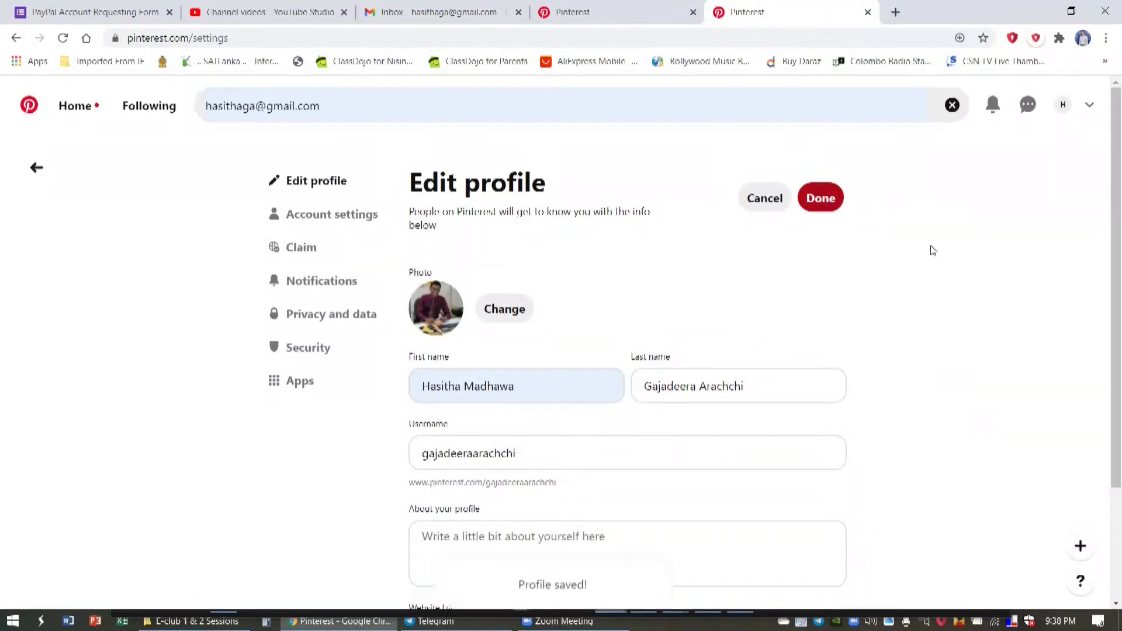
# Close the Pinterest page holding the visual search results and go back to the Gmail inbox
pyautogui.click(636, 7)
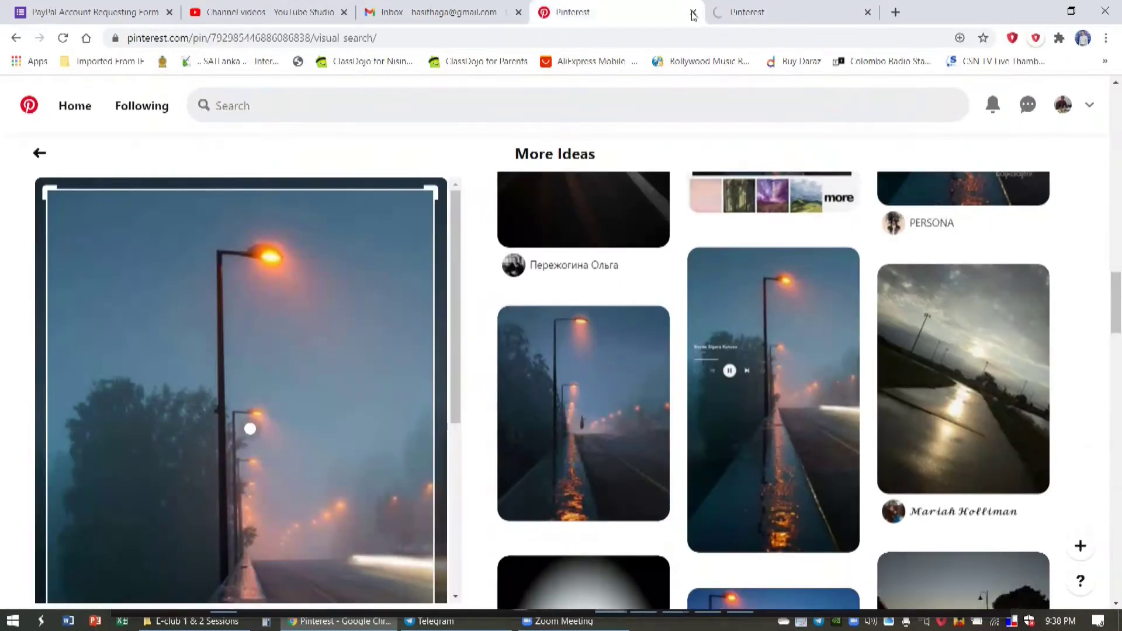
pyautogui.hotkey('ctrl', 'w')
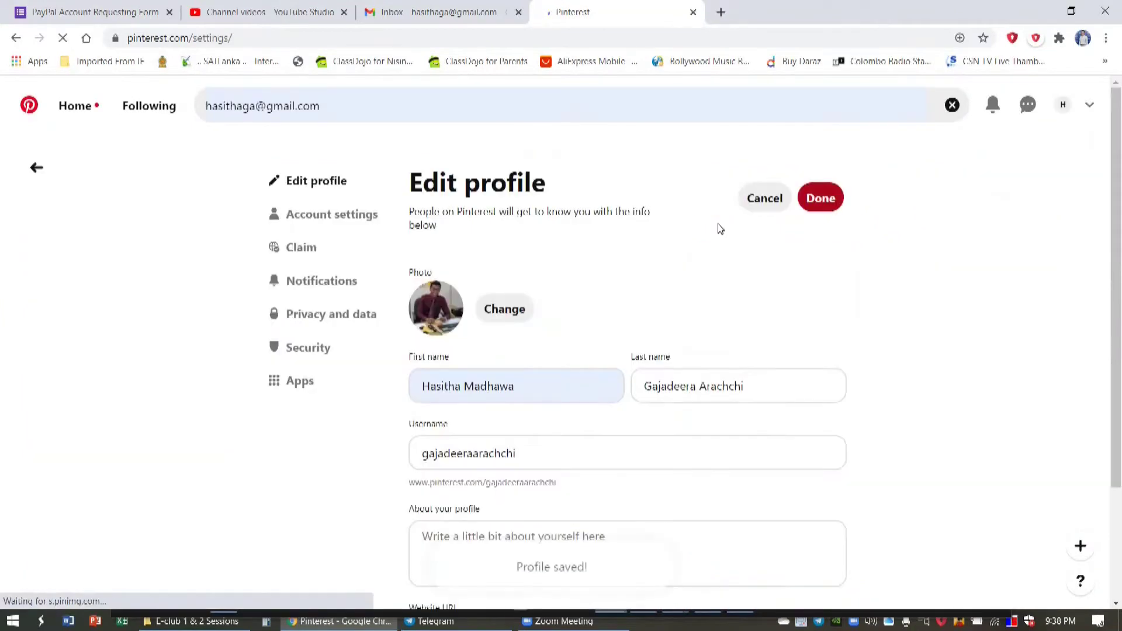
pyautogui.click(432, 8)
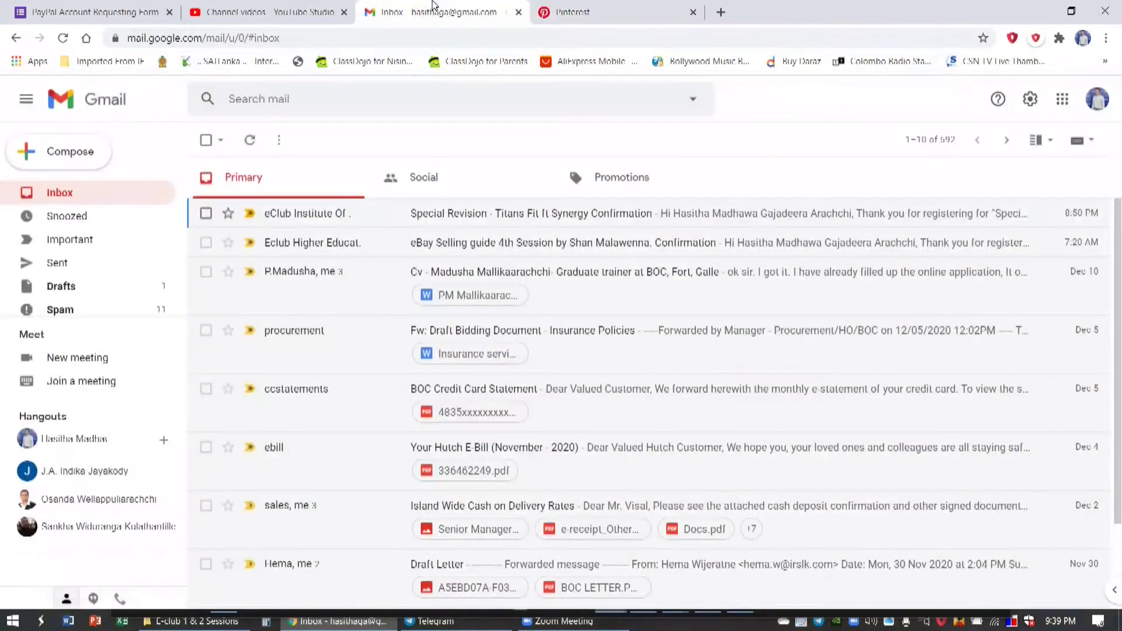
# Check the Gmail inbox and the video upload in YouTube Studio, and return to the Pinterest profile settings
pyautogui.click(576, 11)
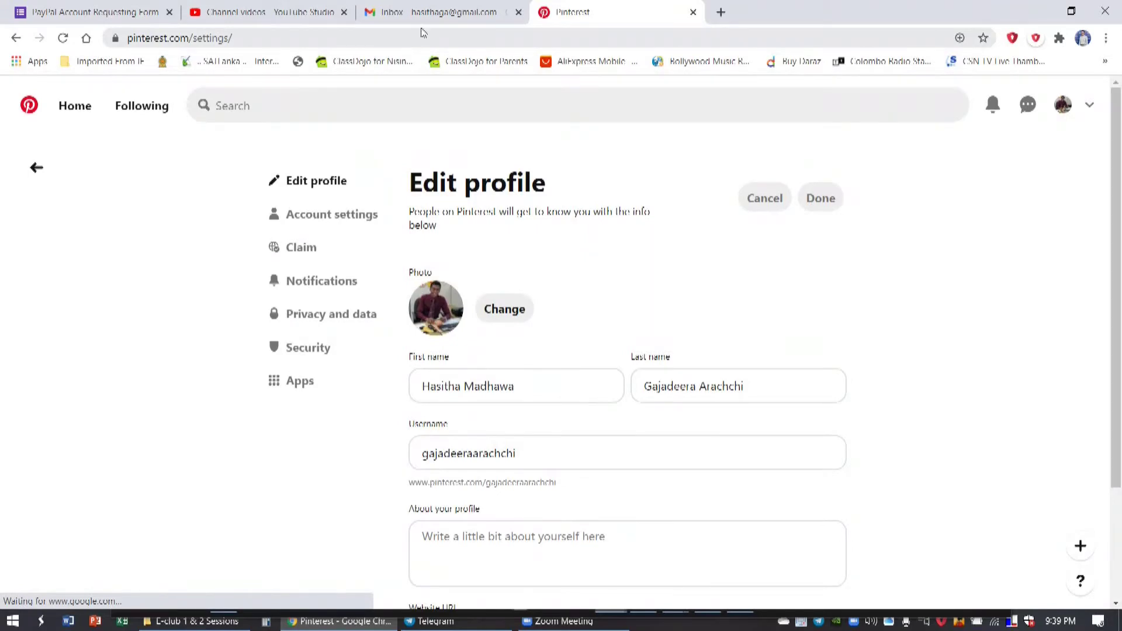
pyautogui.click(423, 6)
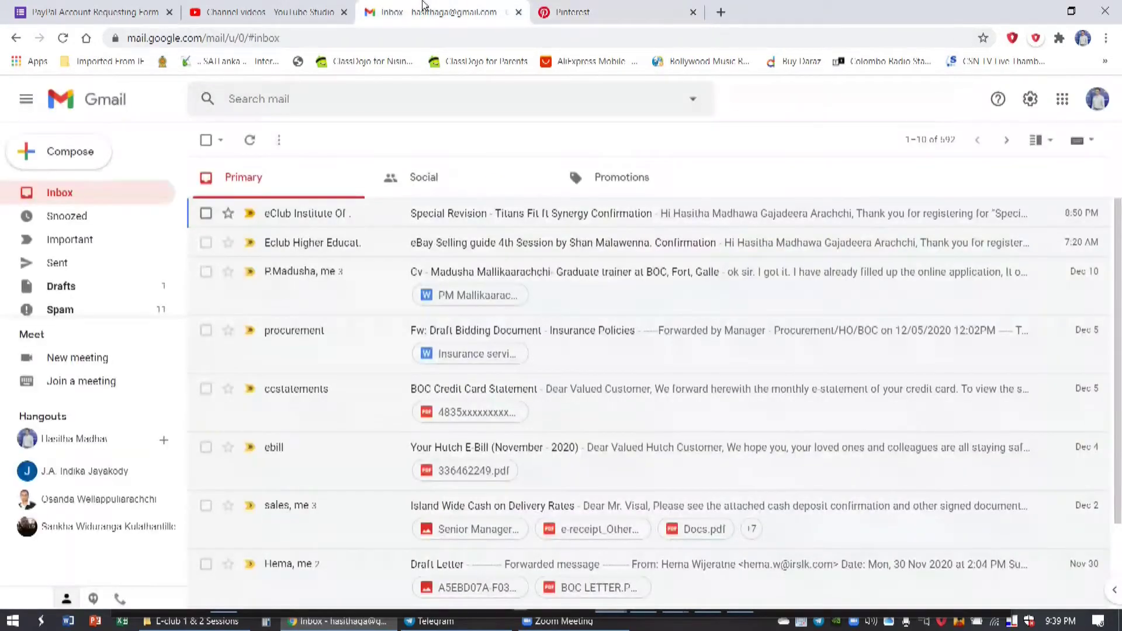
pyautogui.click(298, 7)
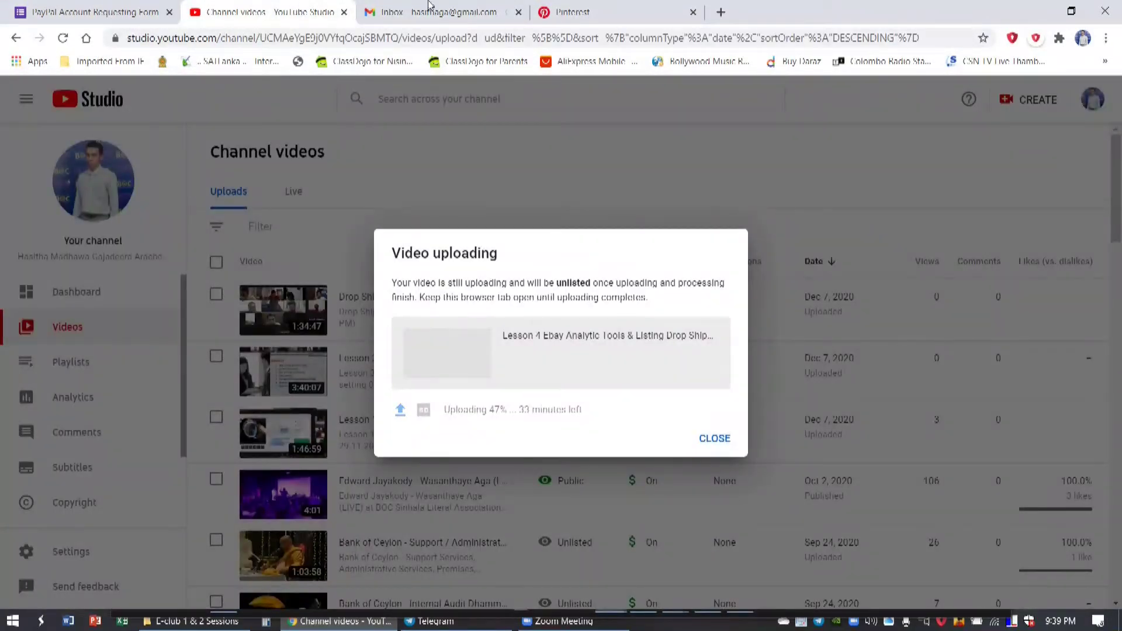
pyautogui.click(578, 20)
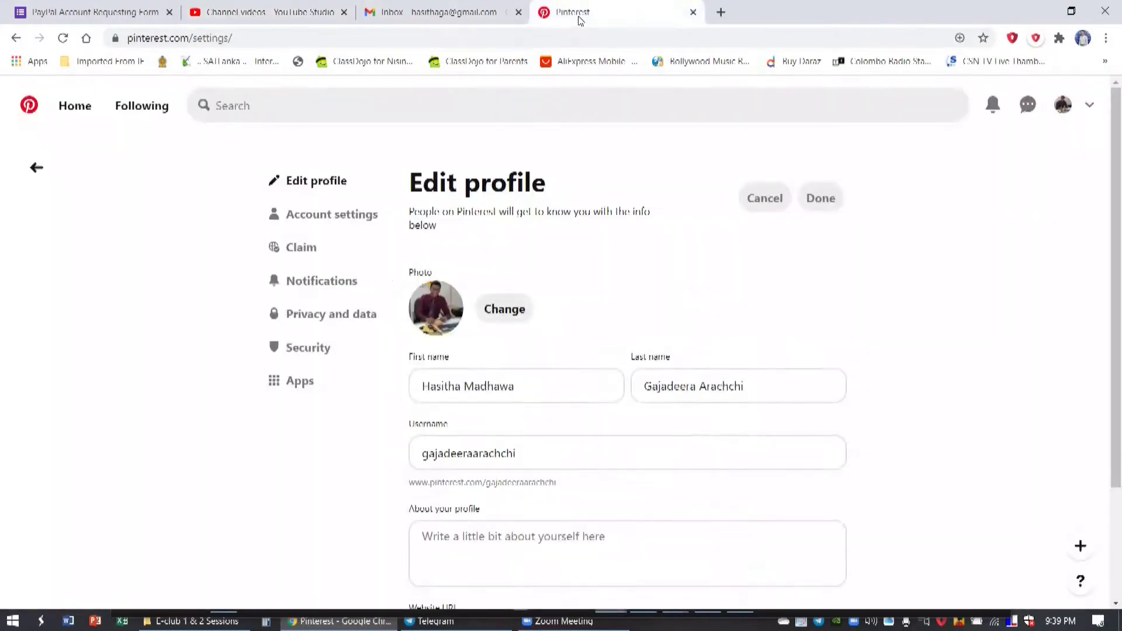
# Glance at the profile page shared in the Zoom meeting and open the matching Pinterest profile page with saved Pins
pyautogui.click(564, 620)
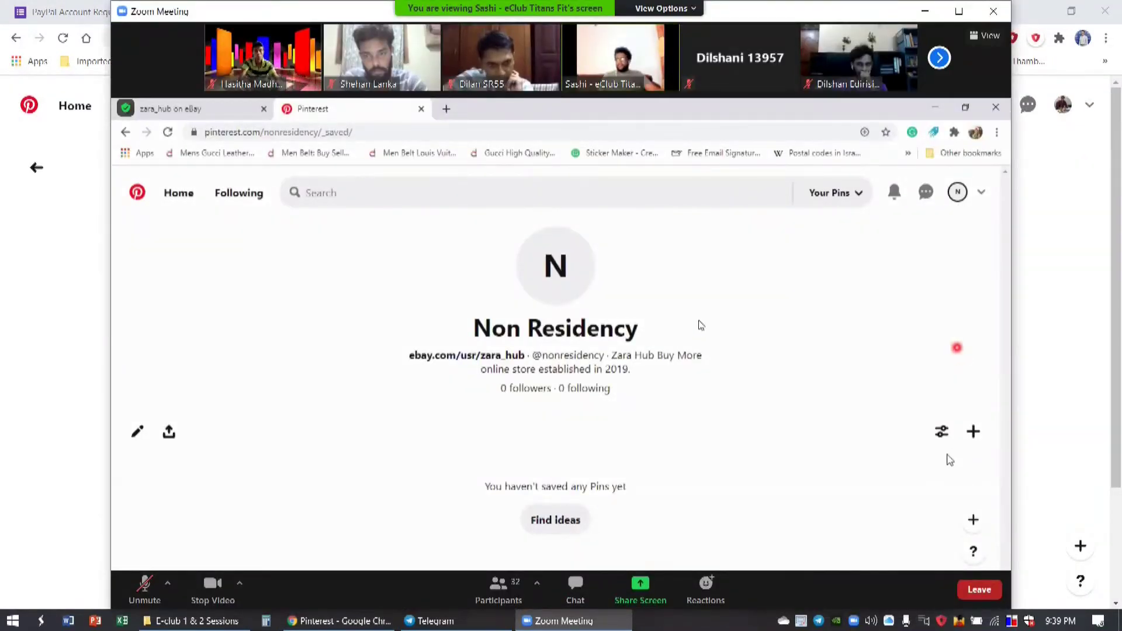
pyautogui.click(1089, 115)
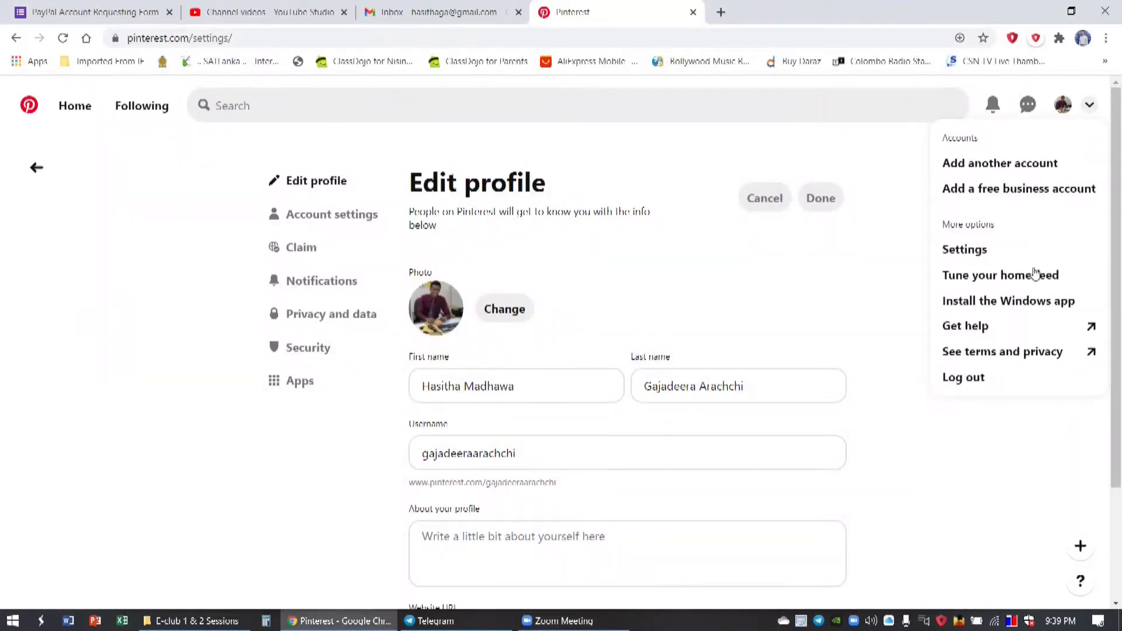
pyautogui.click(1061, 111)
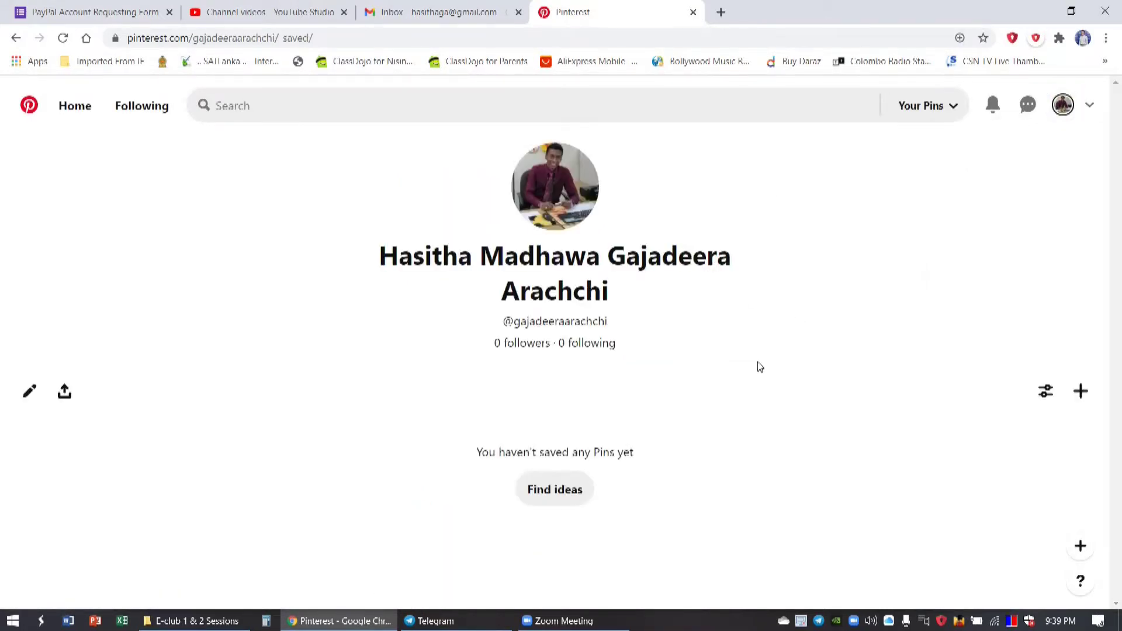
# Switch to the Zoom meeting to view the shared create options and glance at the available Wi-Fi networks
pyautogui.click(564, 621)
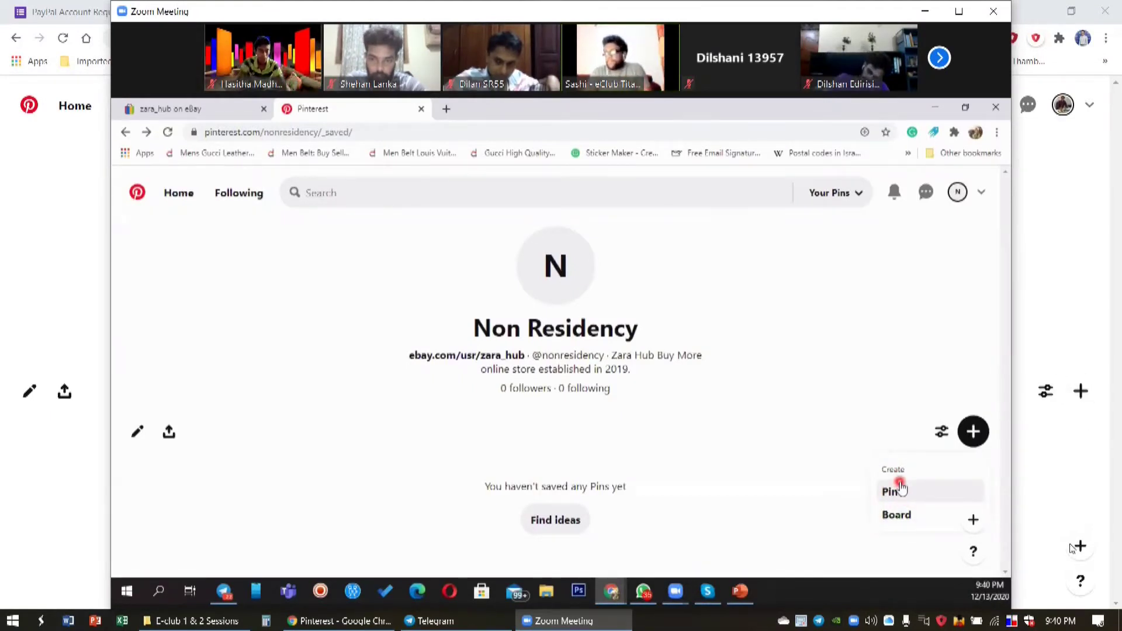
pyautogui.click(995, 623)
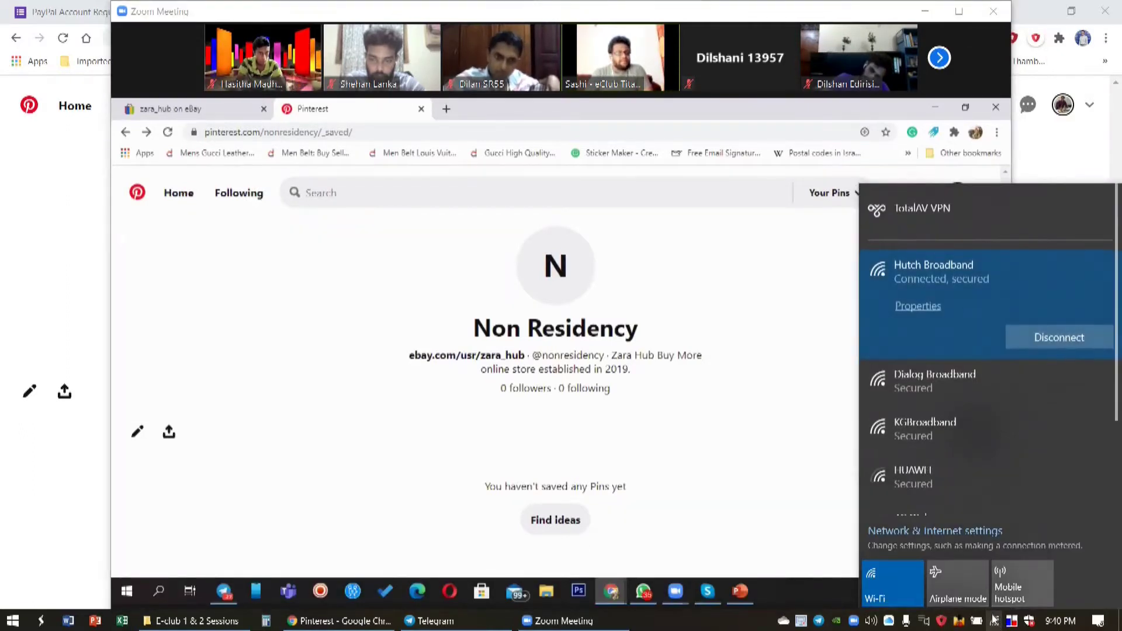
pyautogui.click(776, 327)
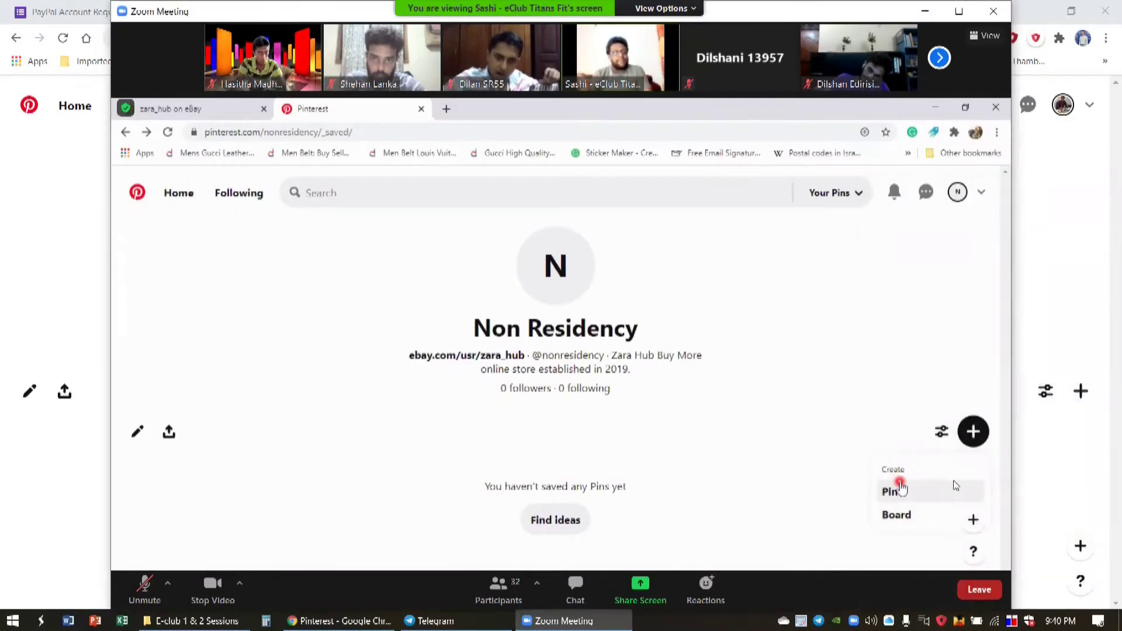
# Start creating a new Pin from the Pinterest profile and look over the empty Pin form
pyautogui.click(1082, 391)
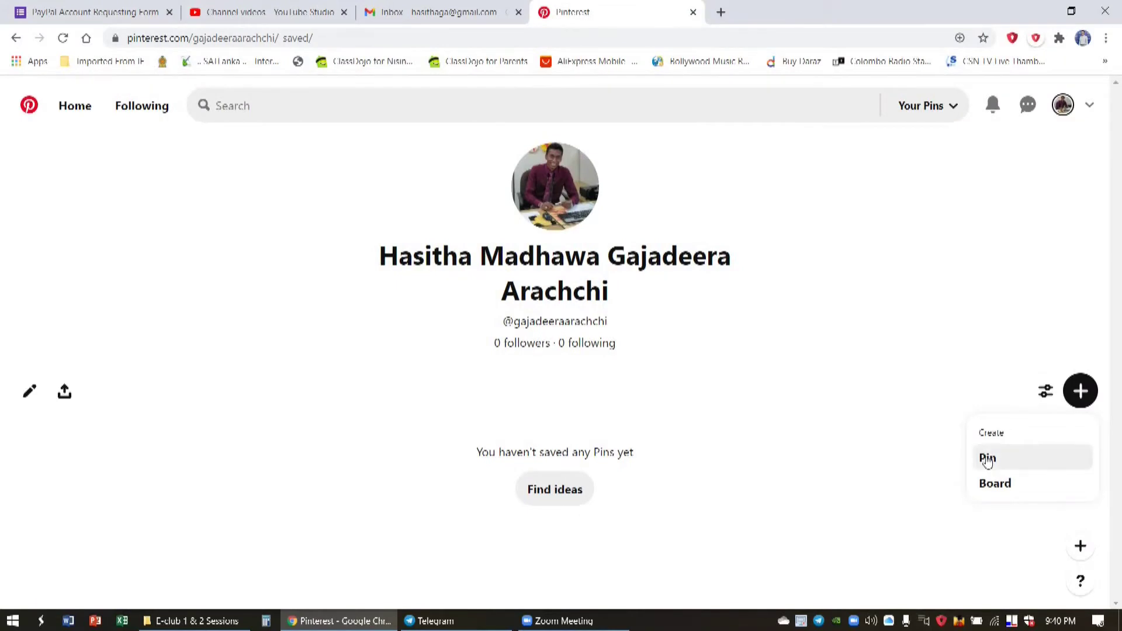
pyautogui.click(987, 458)
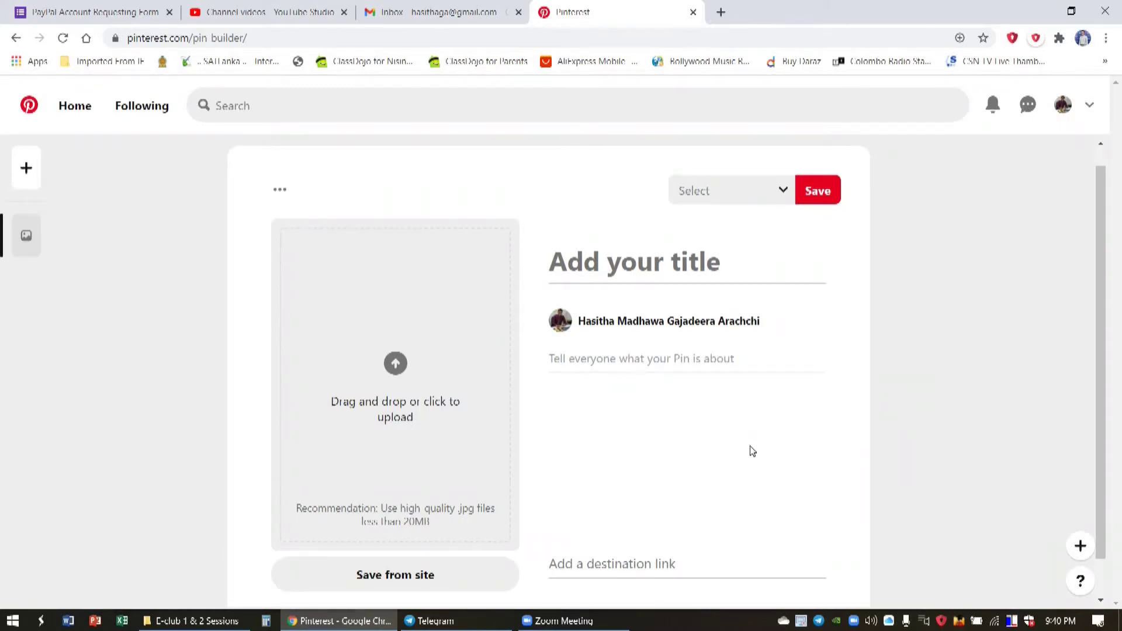
pyautogui.scroll(-1, 751, 451)
pyautogui.scroll(2, 755, 449)
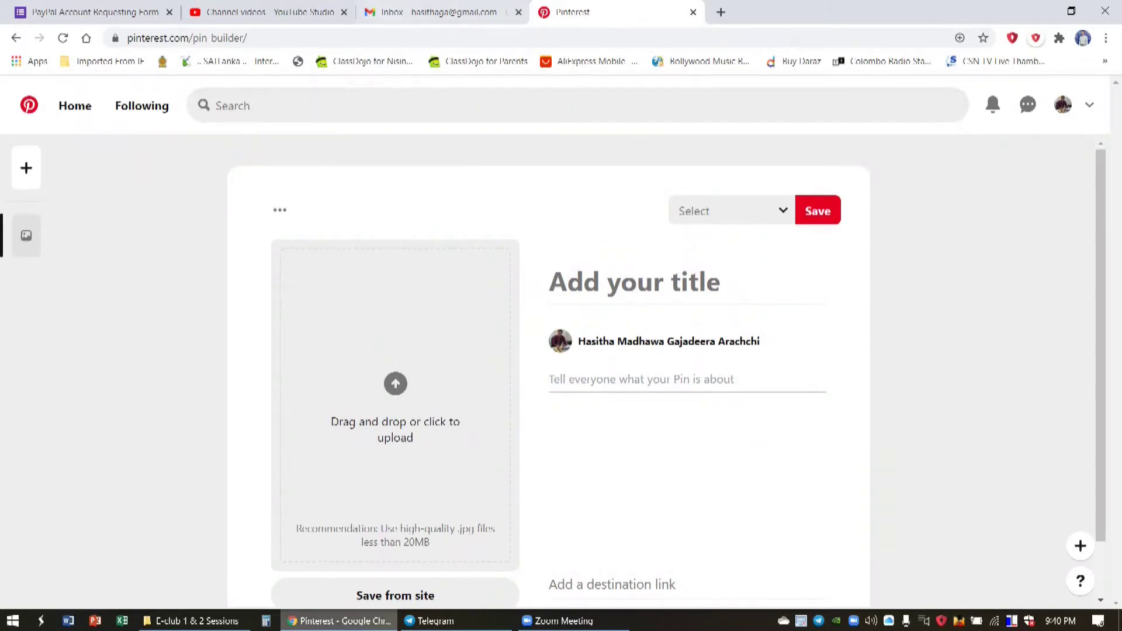
# Switch to the Zoom meeting and, in the shared Pinterest session, name a new board "Home & Garden" and open its finish-date calendar
pyautogui.click(548, 625)
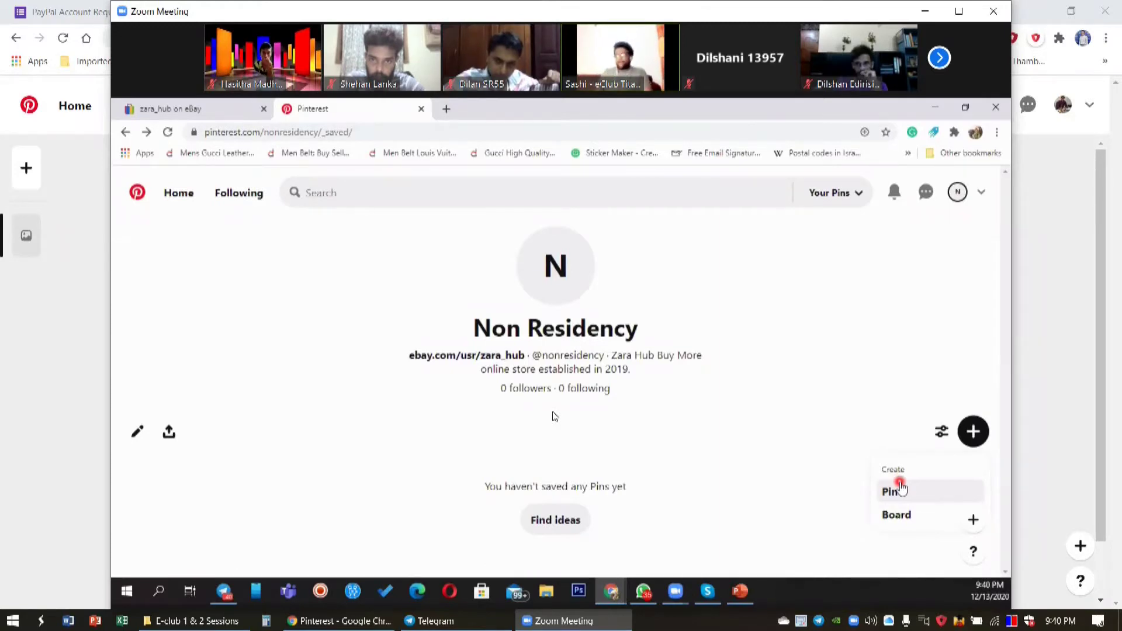
pyautogui.click(938, 513)
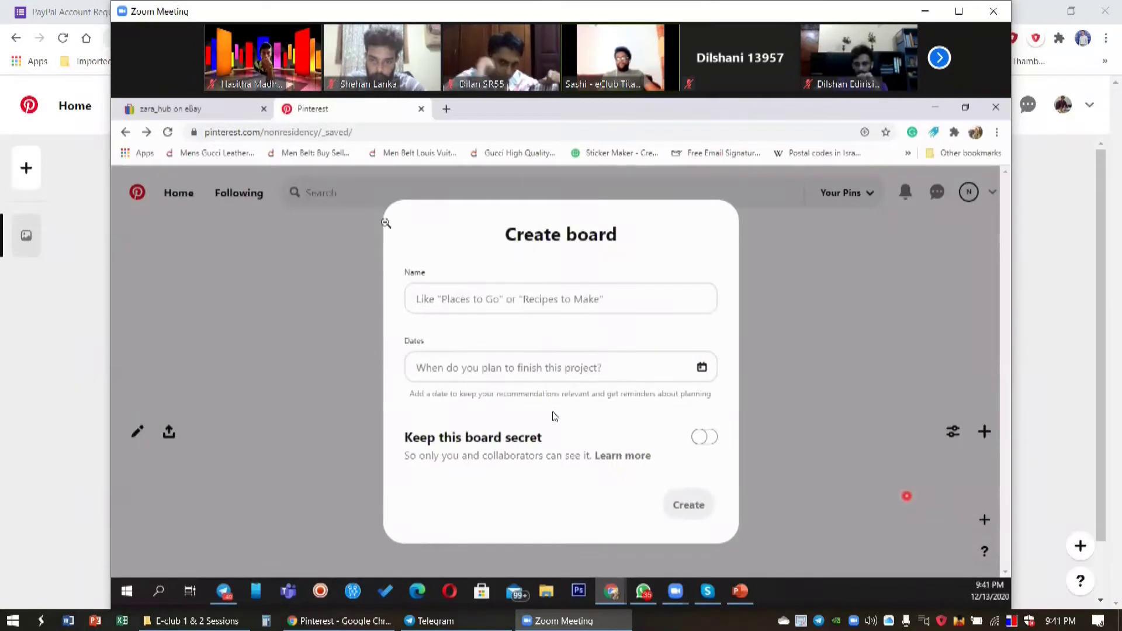
pyautogui.click(454, 294)
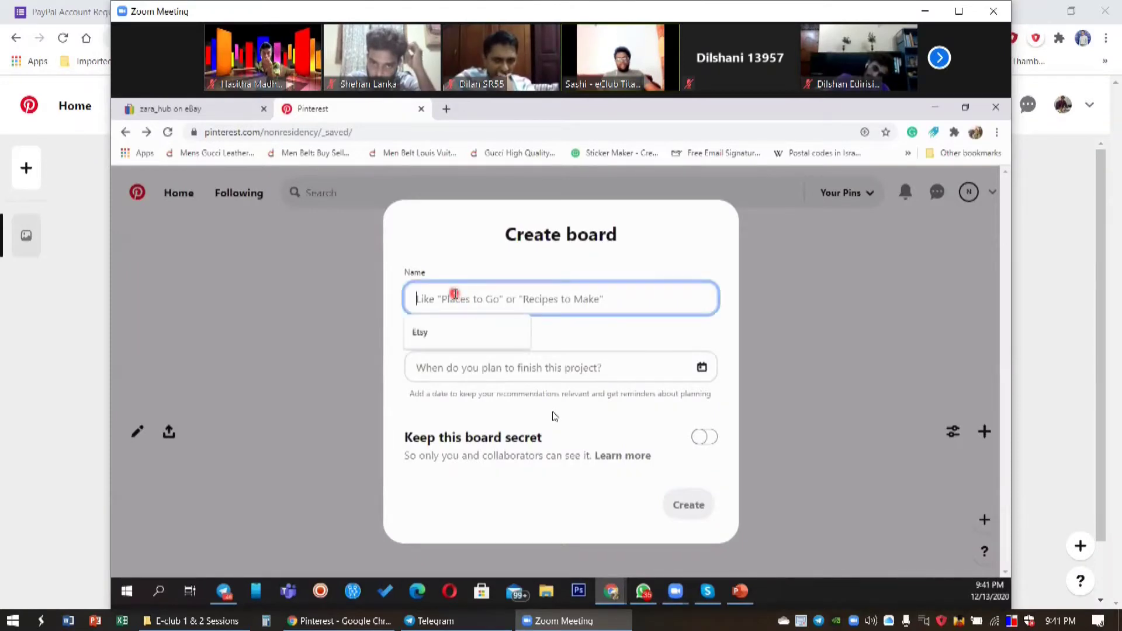
pyautogui.click(464, 261)
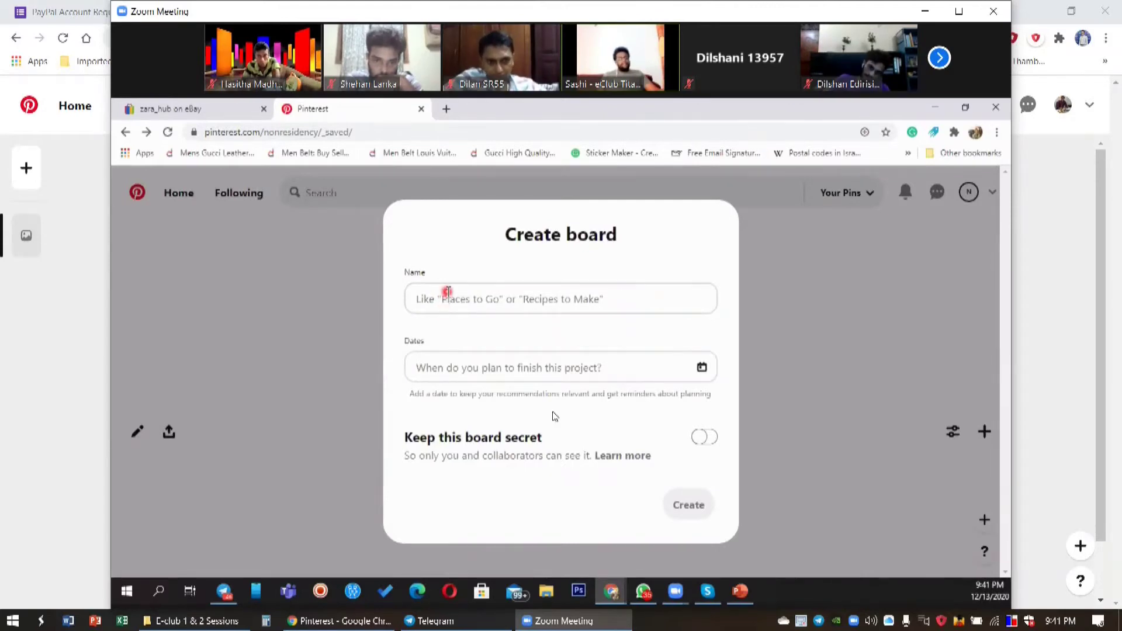
pyautogui.click(446, 291)
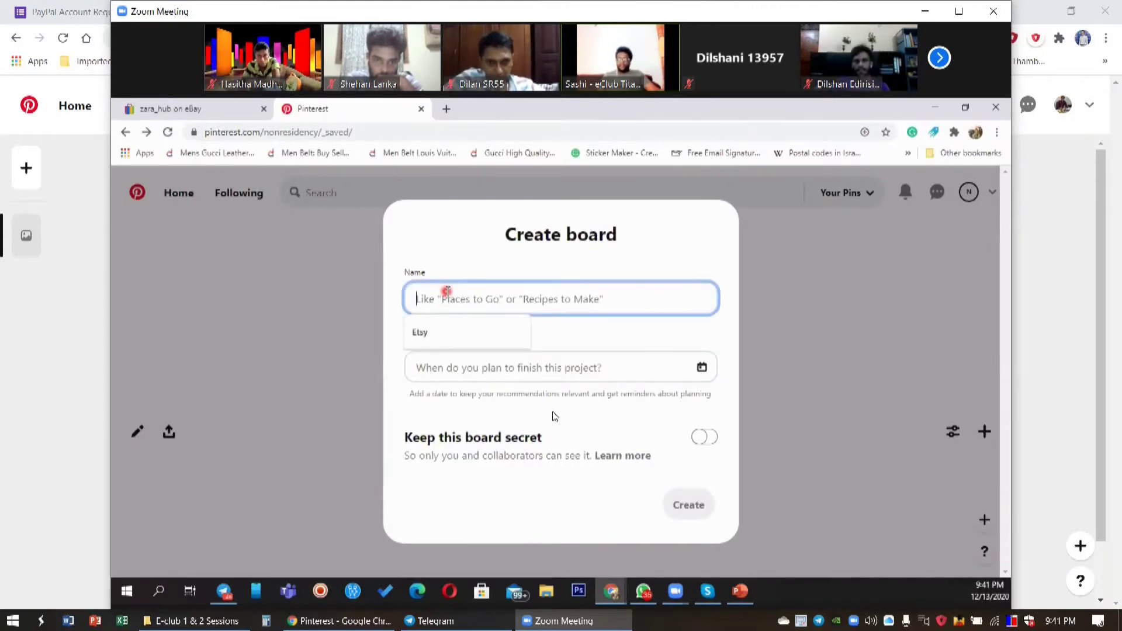
pyautogui.write('Hpme')
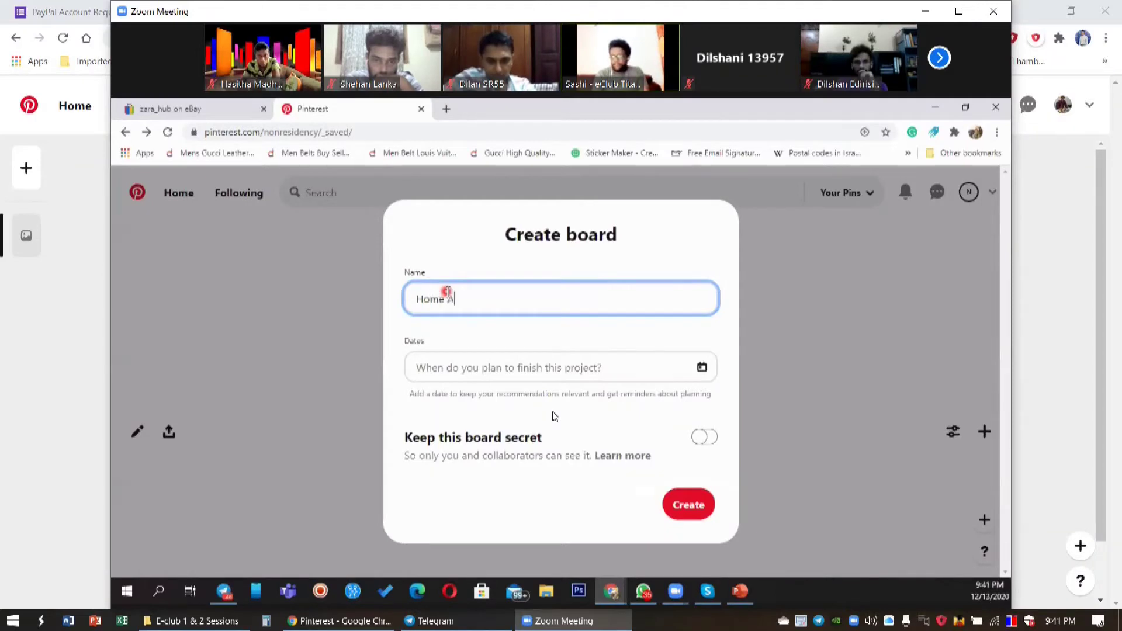
pyautogui.write('&')
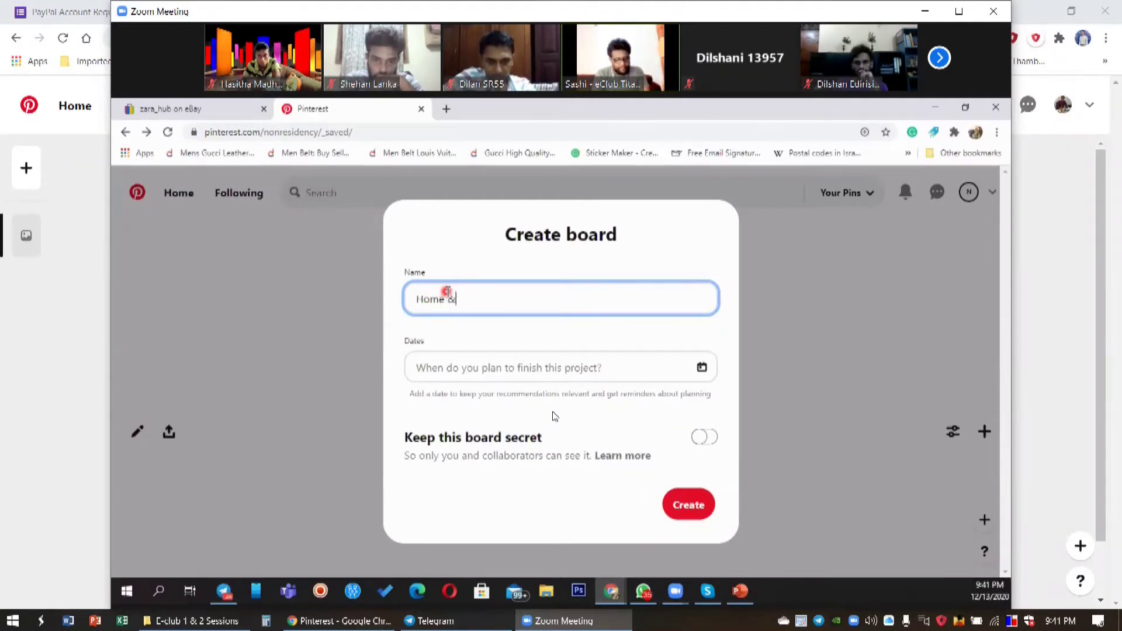
pyautogui.write(' Garden')
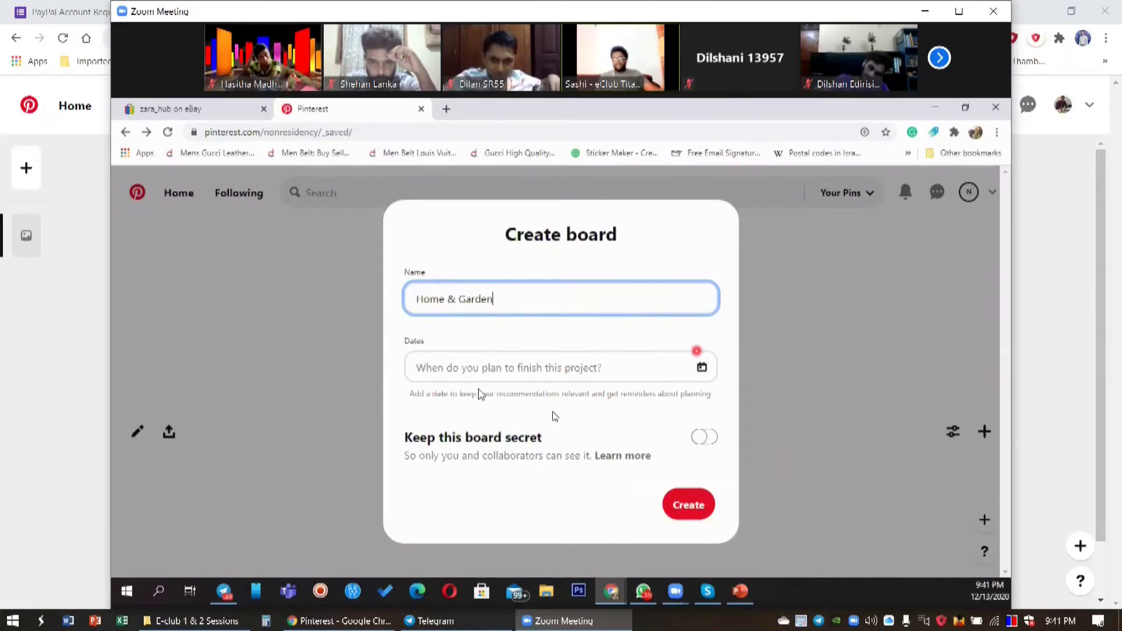
pyautogui.click(527, 354)
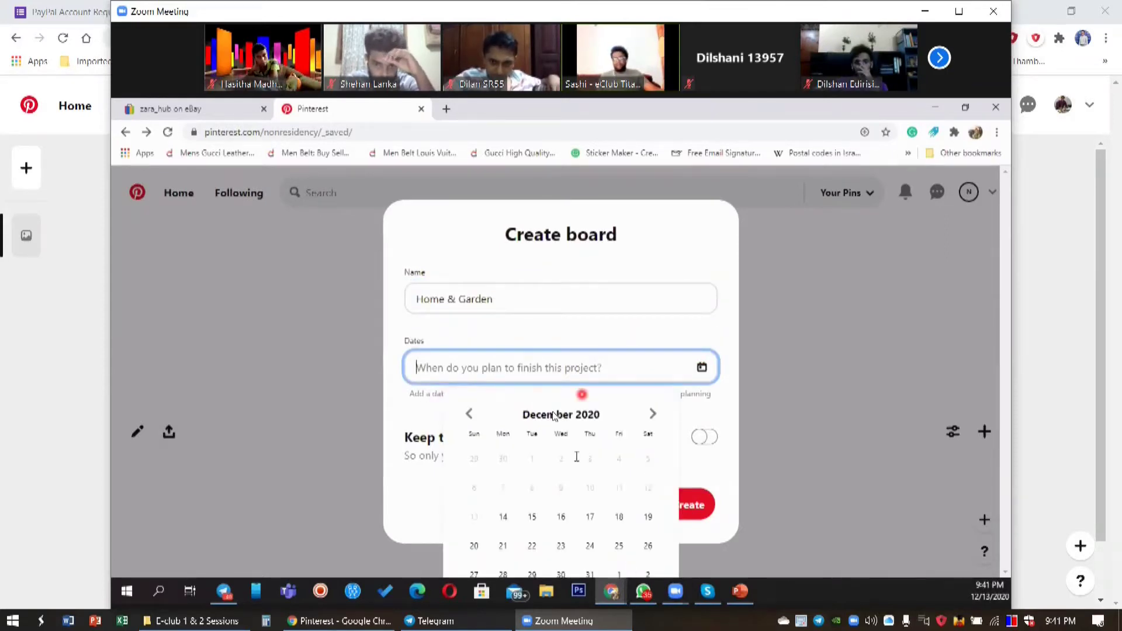
# Check the speaker volume and browse the gardening Pins suggested for the new Home & Garden board
pyautogui.click(870, 622)
pyautogui.scroll(5, 988, 589)
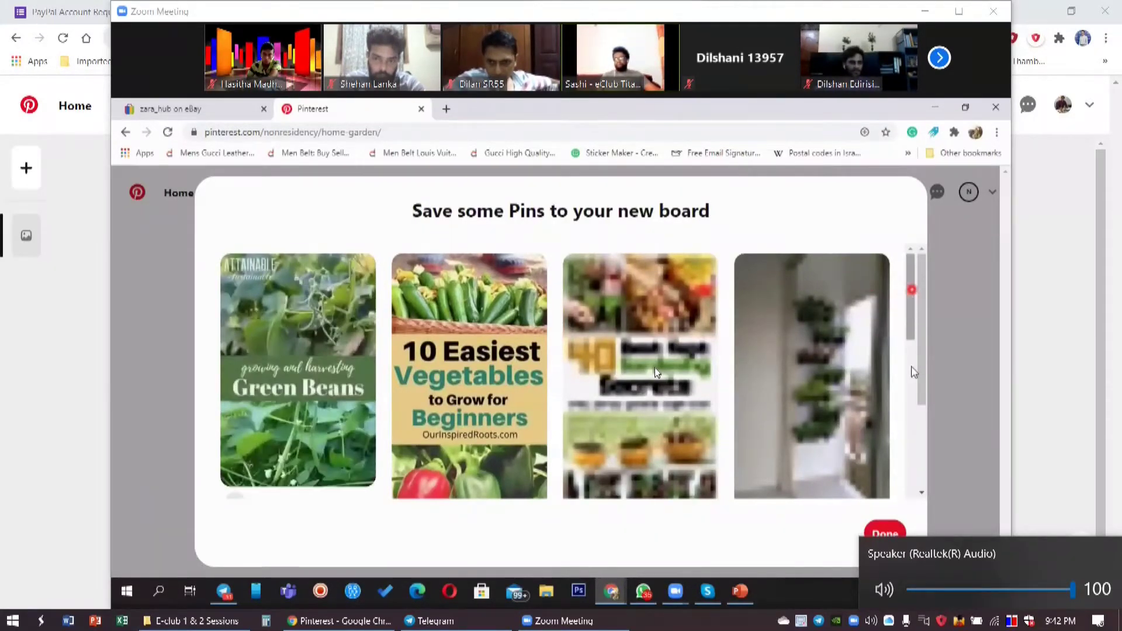
pyautogui.scroll(-4, 905, 368)
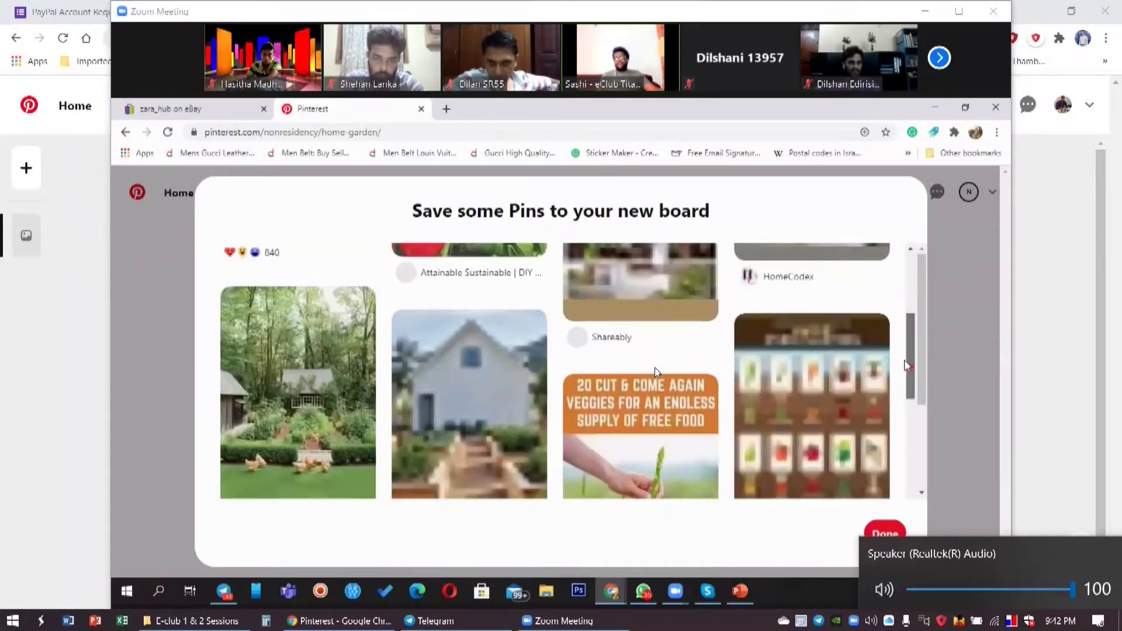
pyautogui.scroll(-3, 910, 359)
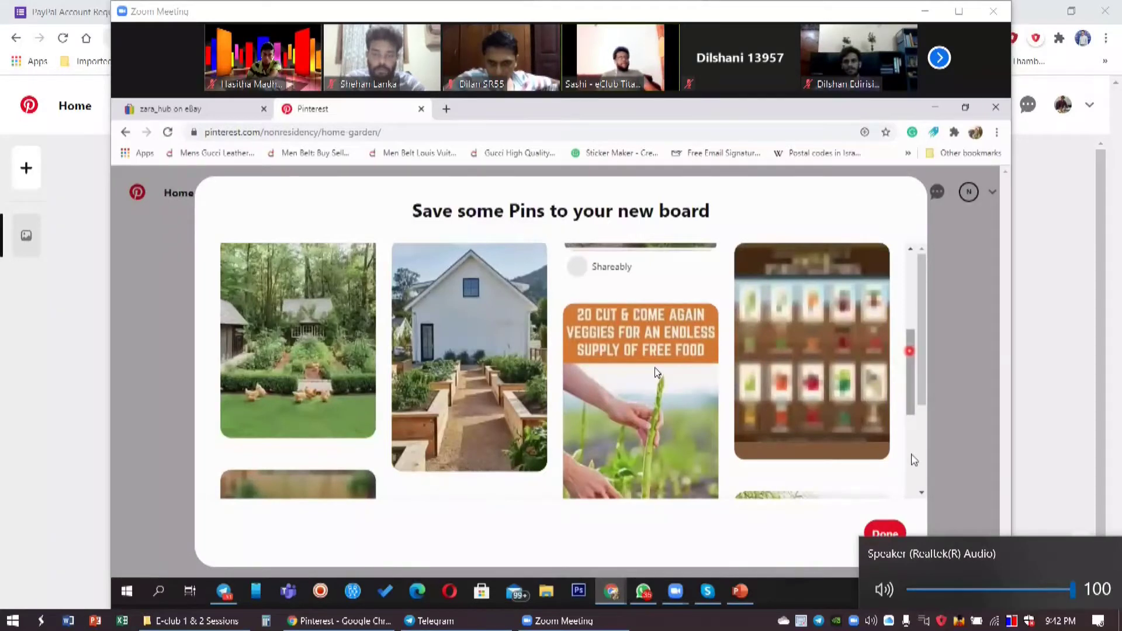
pyautogui.scroll(-4, 902, 317)
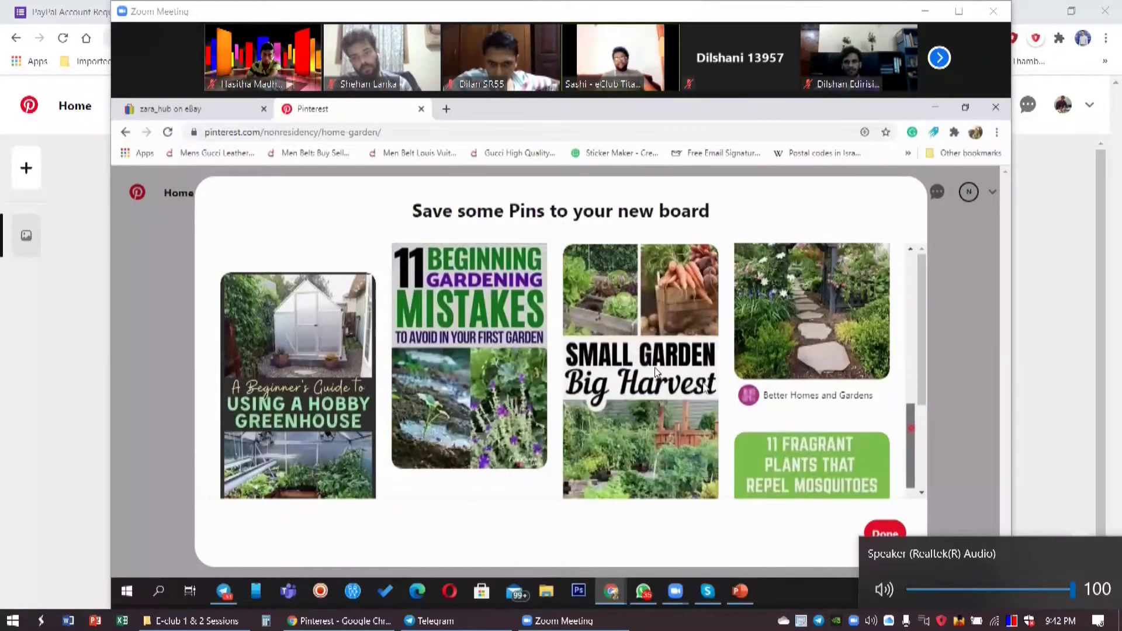
pyautogui.scroll(5, 657, 372)
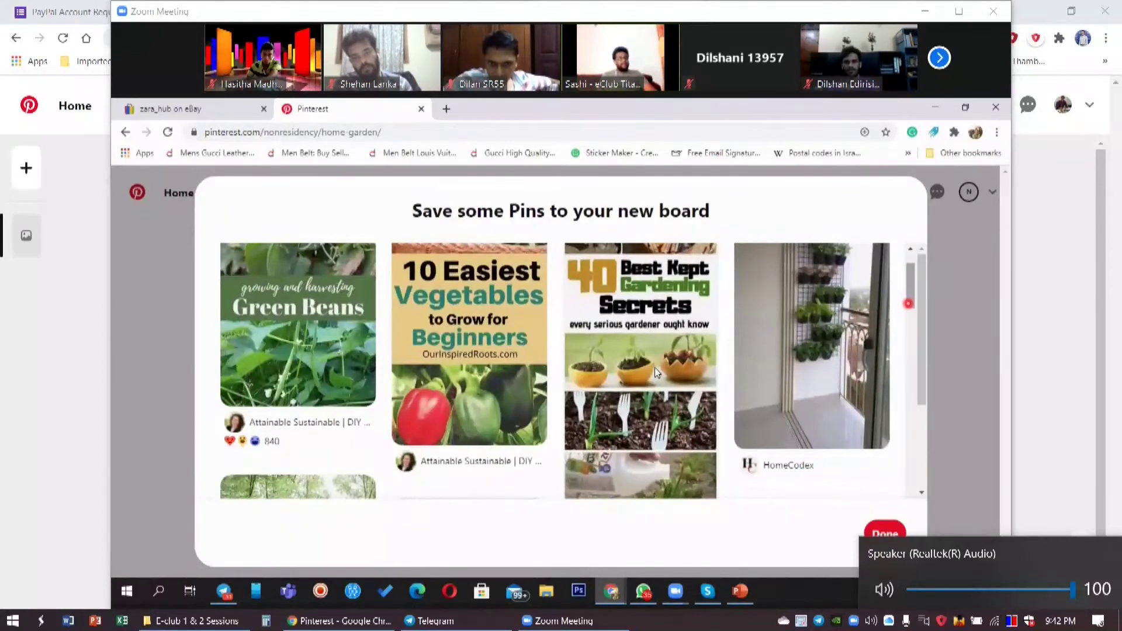
pyautogui.scroll(2, 654, 367)
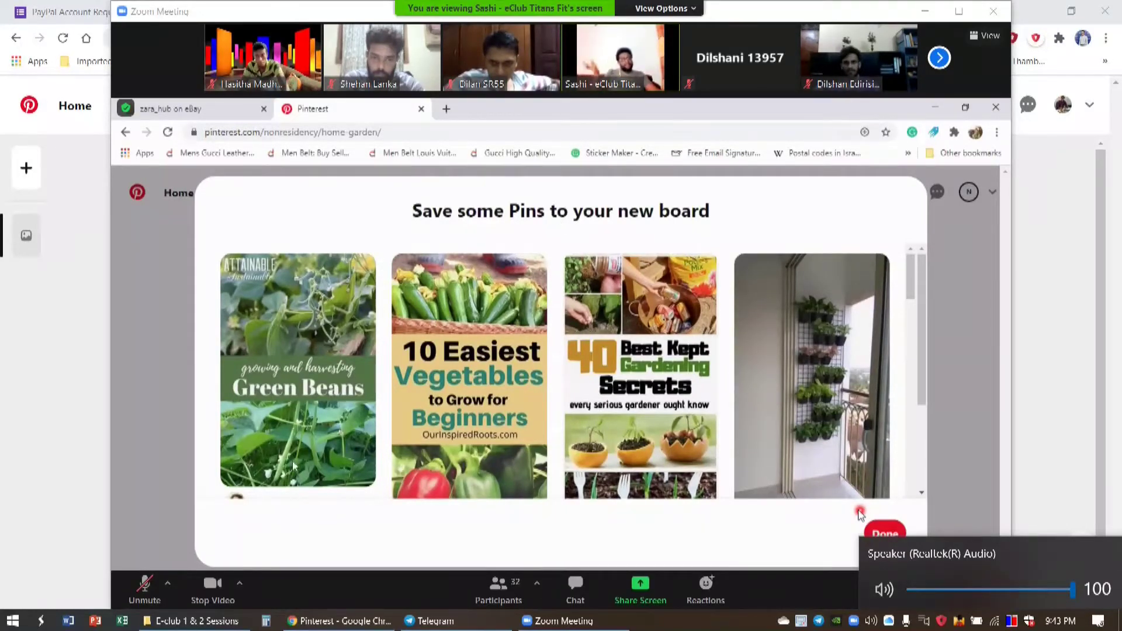
# Try the Northern Lights virtual background for the Zoom video, set the background to None and close the settings
pyautogui.click(242, 591)
pyautogui.click(241, 587)
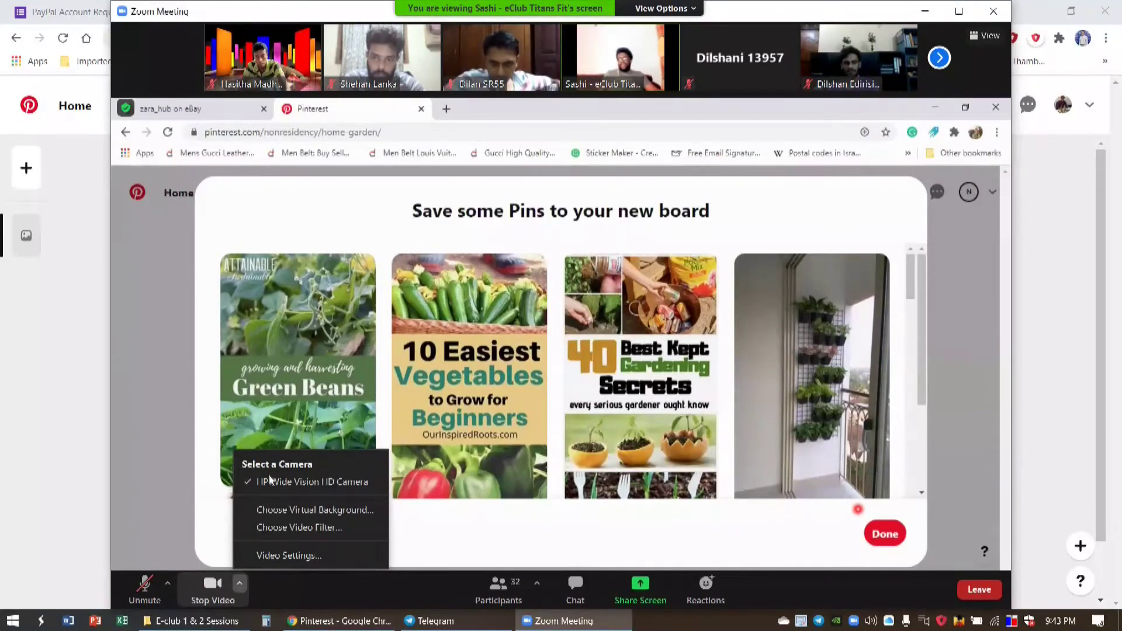
pyautogui.click(295, 510)
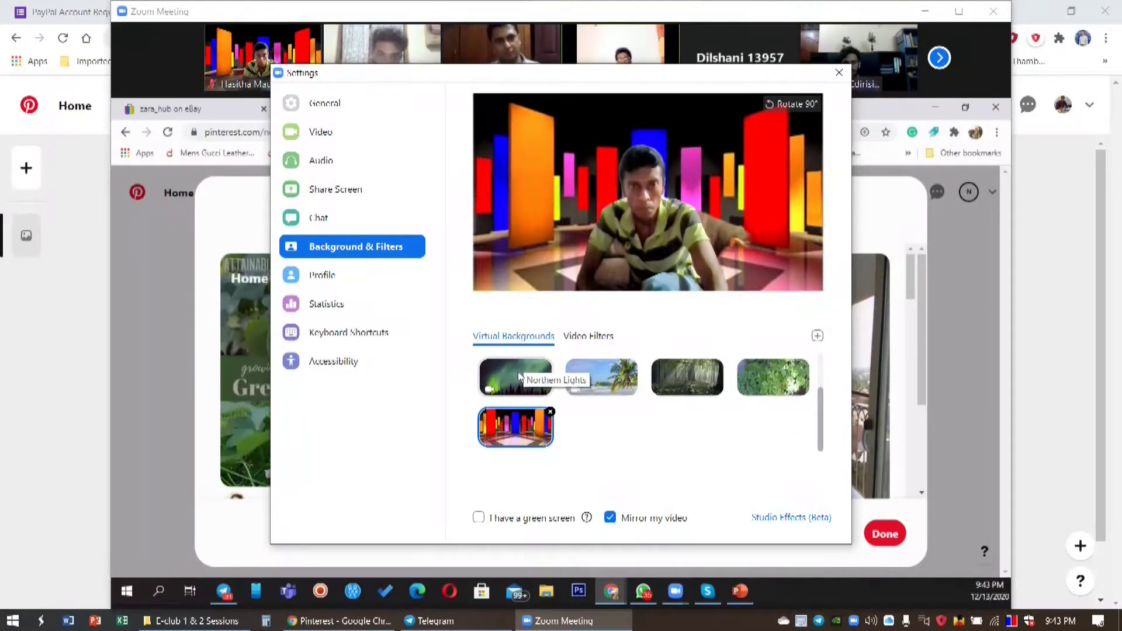
pyautogui.click(519, 376)
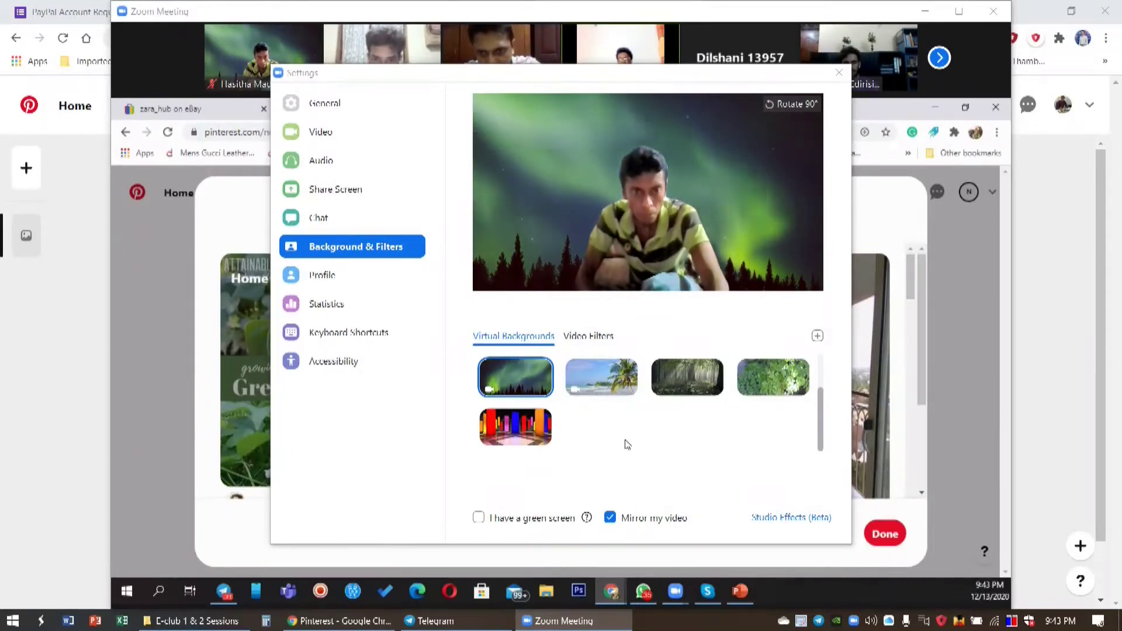
pyautogui.scroll(2, 578, 409)
pyautogui.click(523, 377)
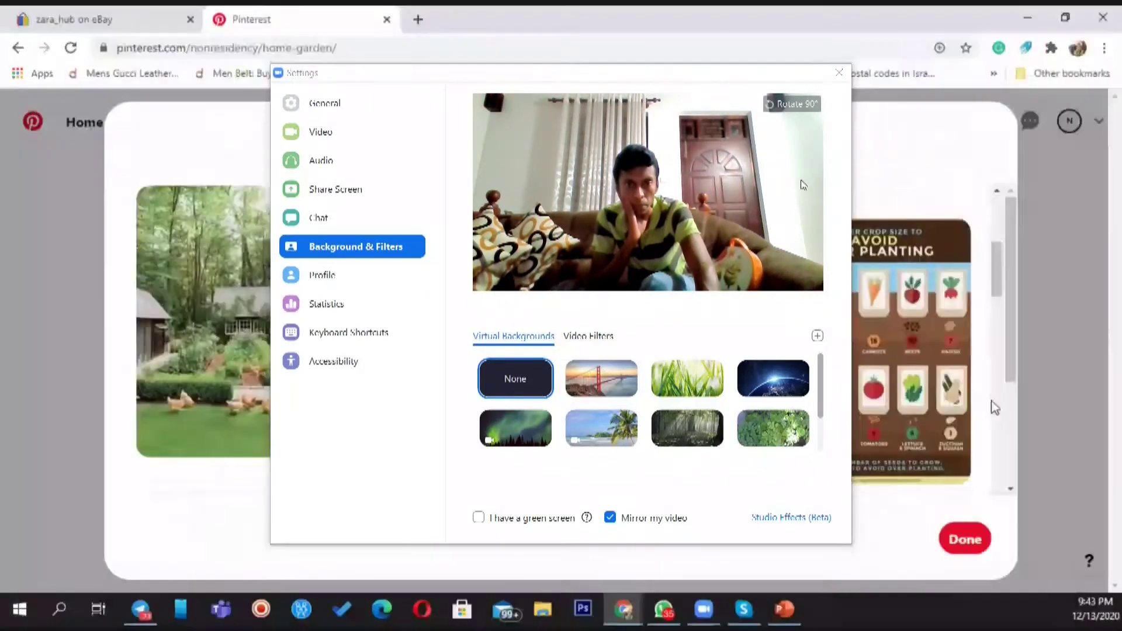
pyautogui.click(838, 74)
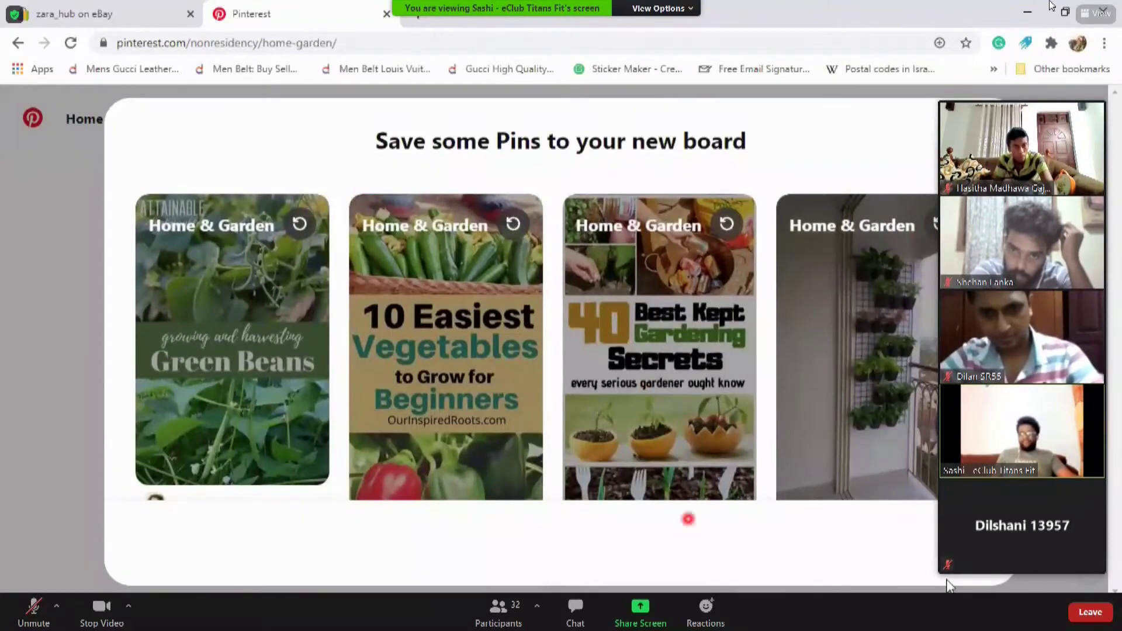
# Exit the full-screen view of the Zoom meeting
pyautogui.click(1096, 14)
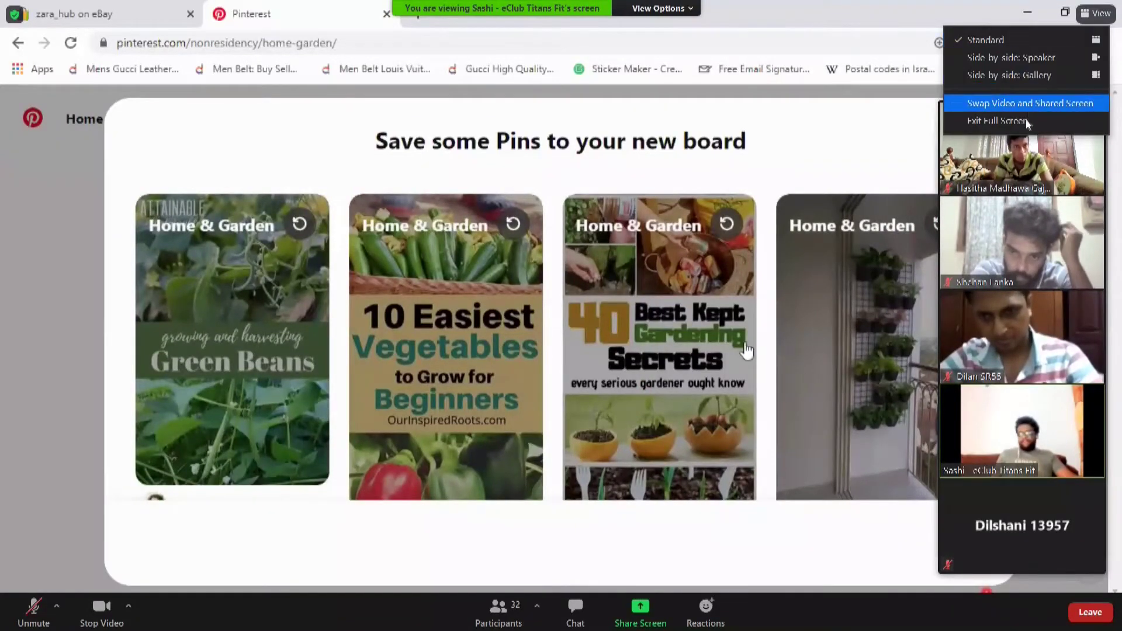
pyautogui.click(1028, 123)
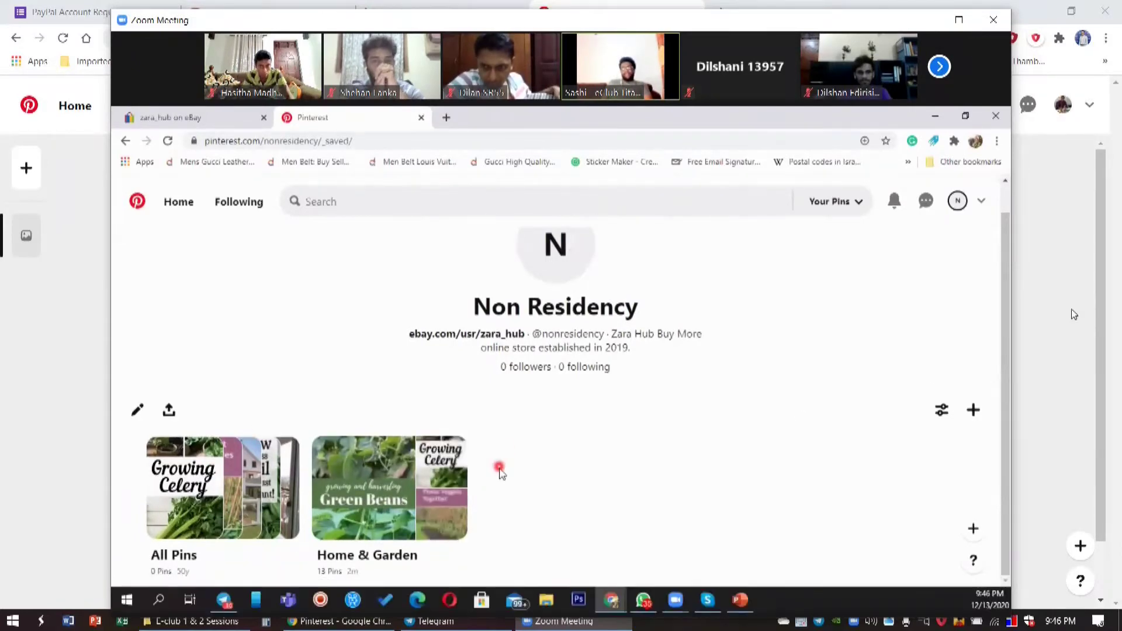
# Switch to the browser's Pinterest session, look over the empty Pin builder and open the account's profile page
pyautogui.click(1029, 291)
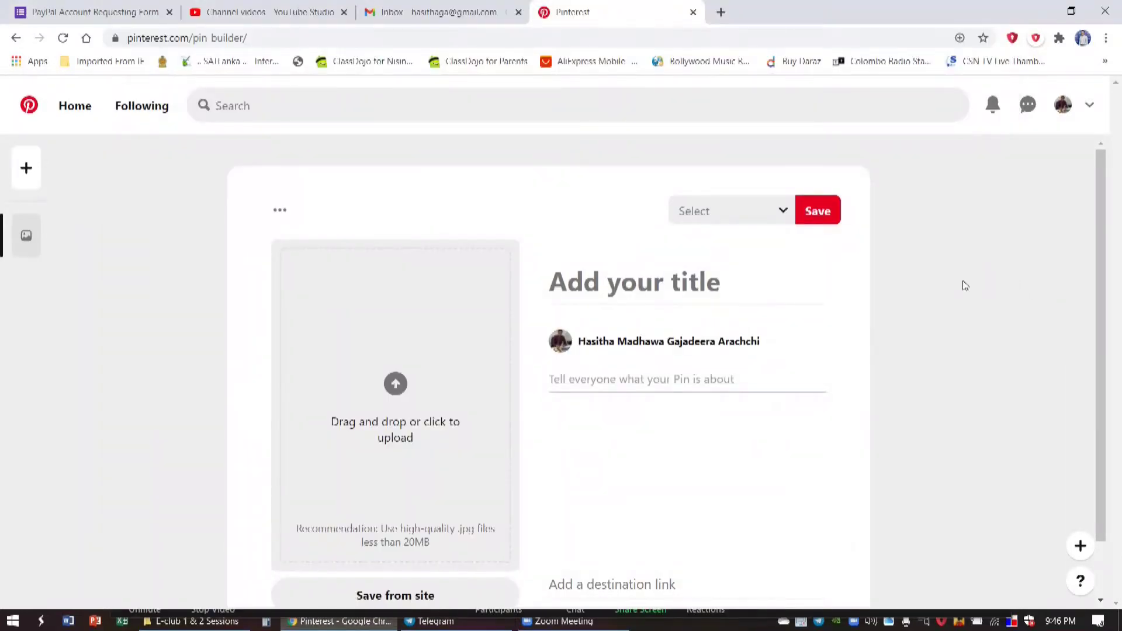
pyautogui.scroll(-1, 881, 339)
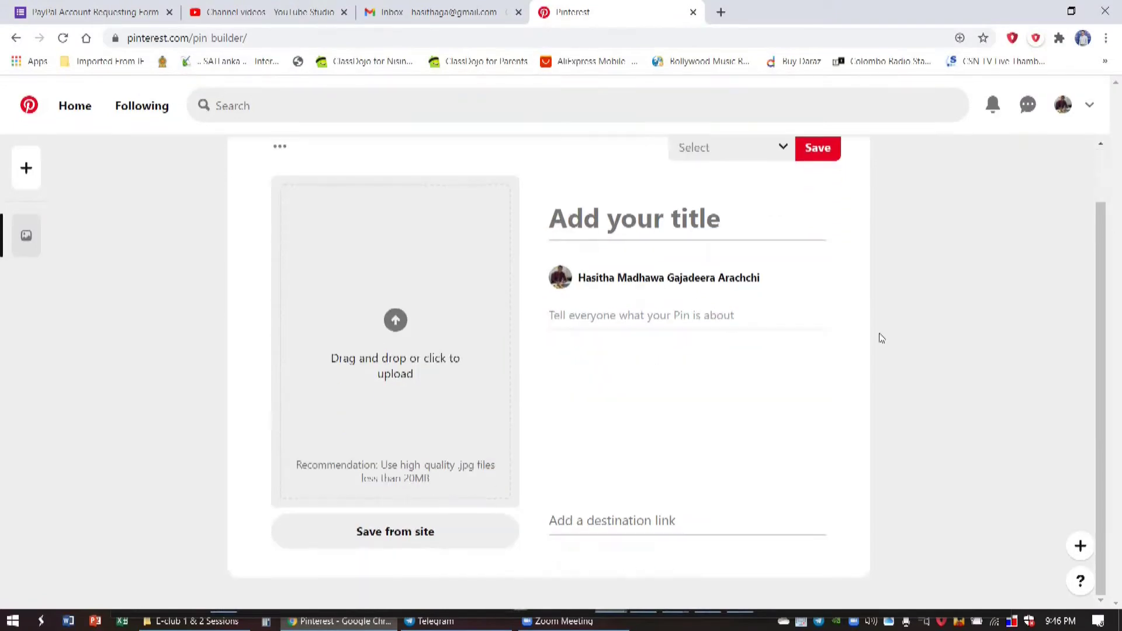
pyautogui.scroll(1, 826, 280)
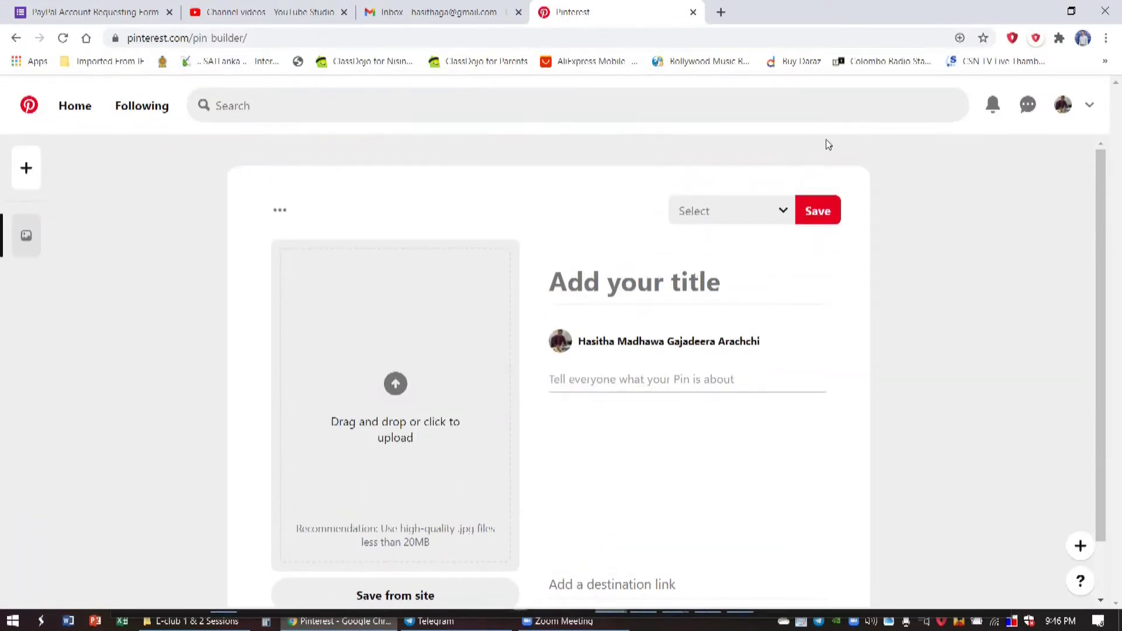
pyautogui.click(1063, 104)
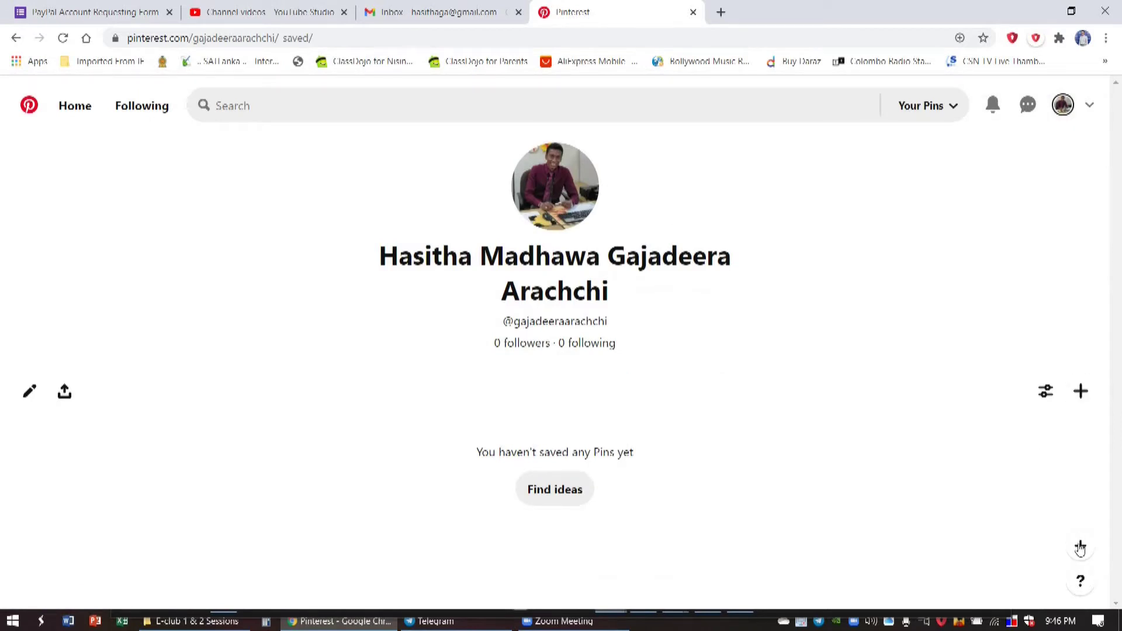
# Dismiss the Pinterest browser button offer, start a new board from the profile and activate its name entry
pyautogui.click(1080, 546)
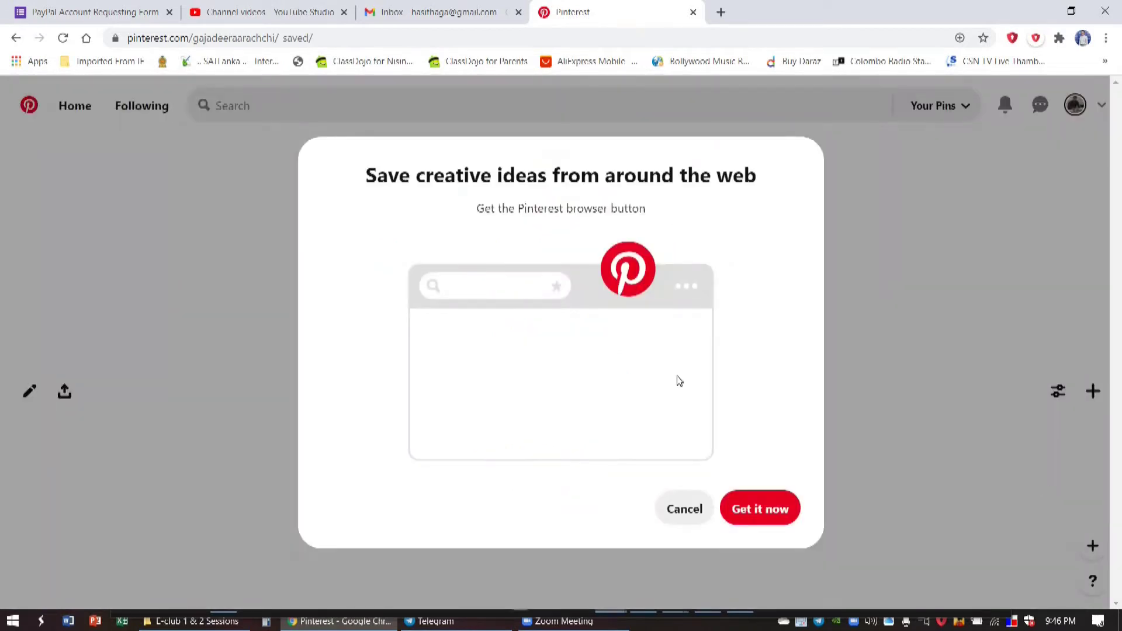
pyautogui.click(676, 510)
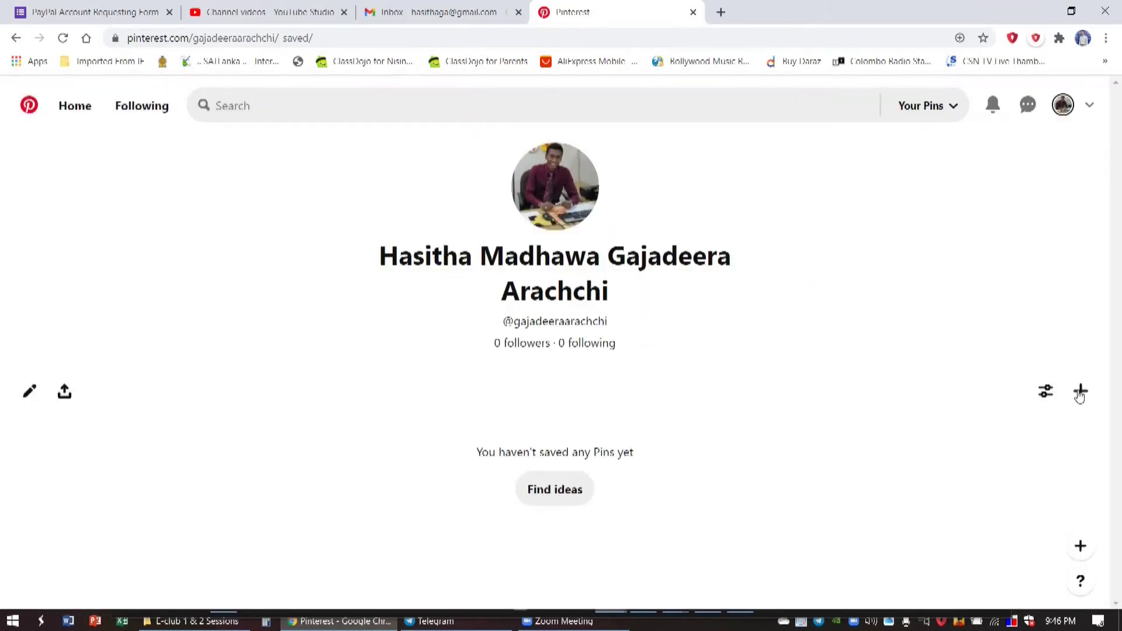
pyautogui.click(1080, 393)
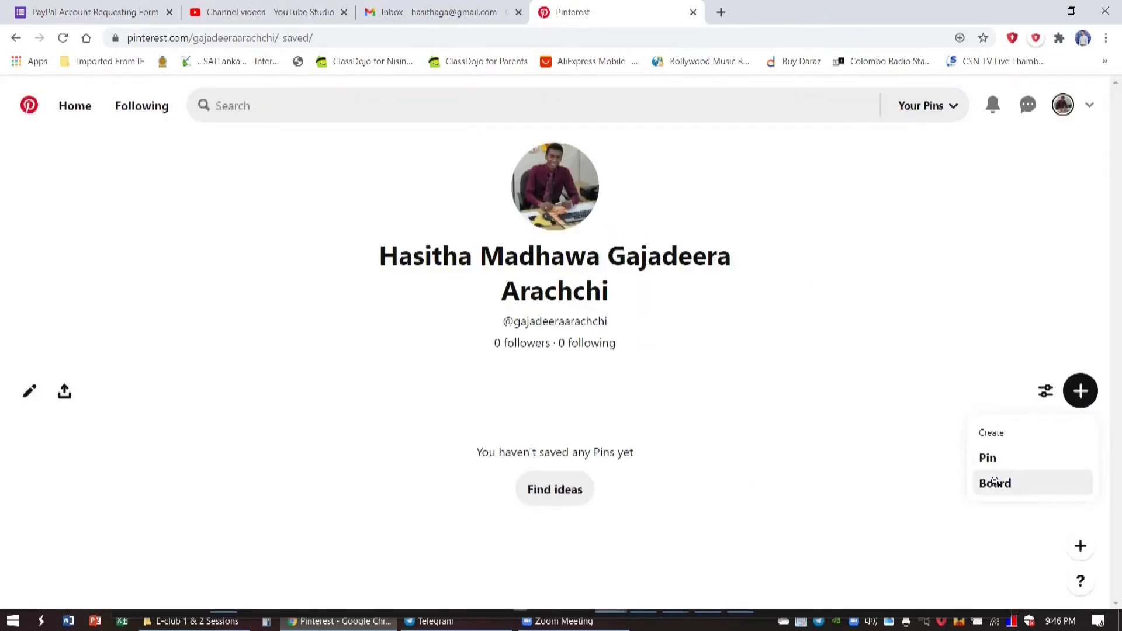
pyautogui.click(993, 481)
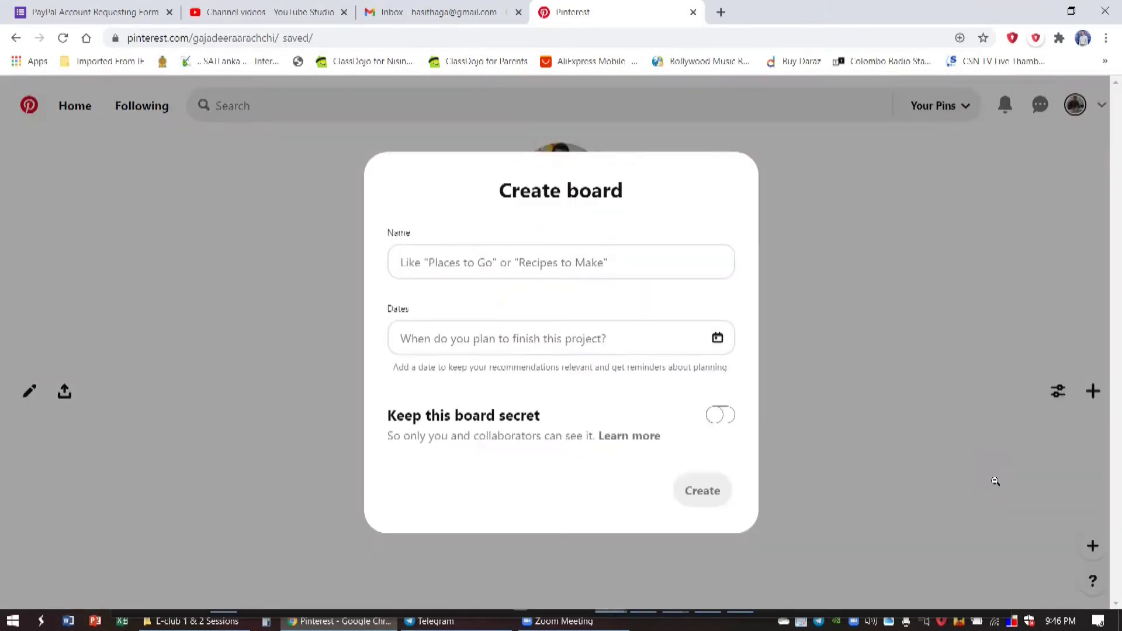
pyautogui.click(468, 263)
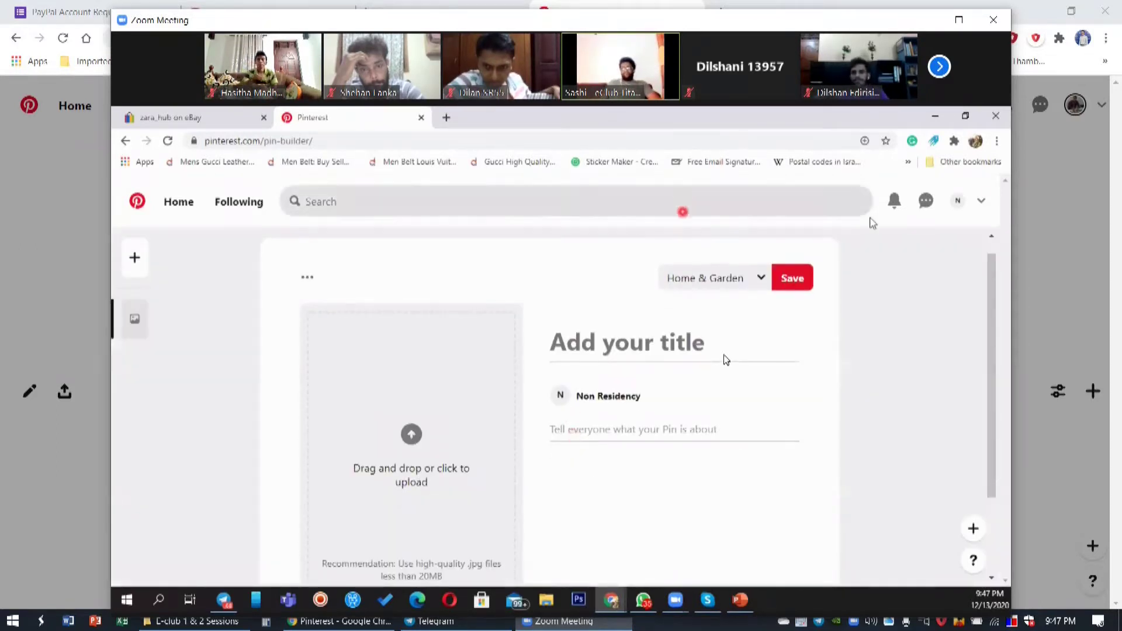
# View the Pin image selection shared in the Zoom meeting, return to Pinterest and dismiss the Create board form
pyautogui.moveTo(993, 260); pyautogui.dragTo(999, 301)
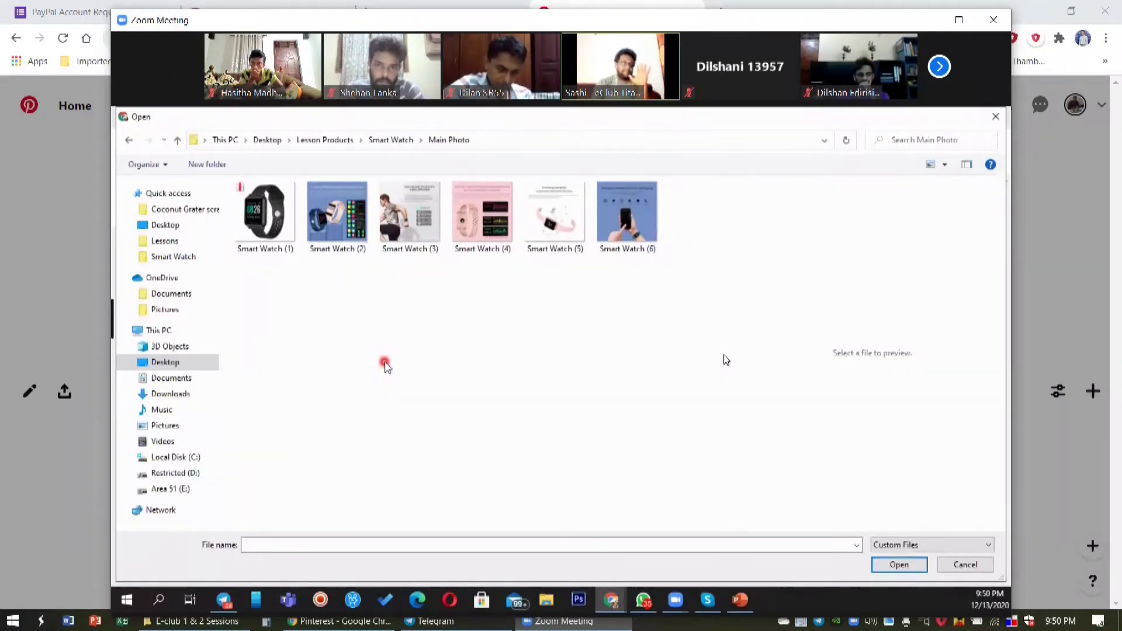
pyautogui.moveTo(785, 432)
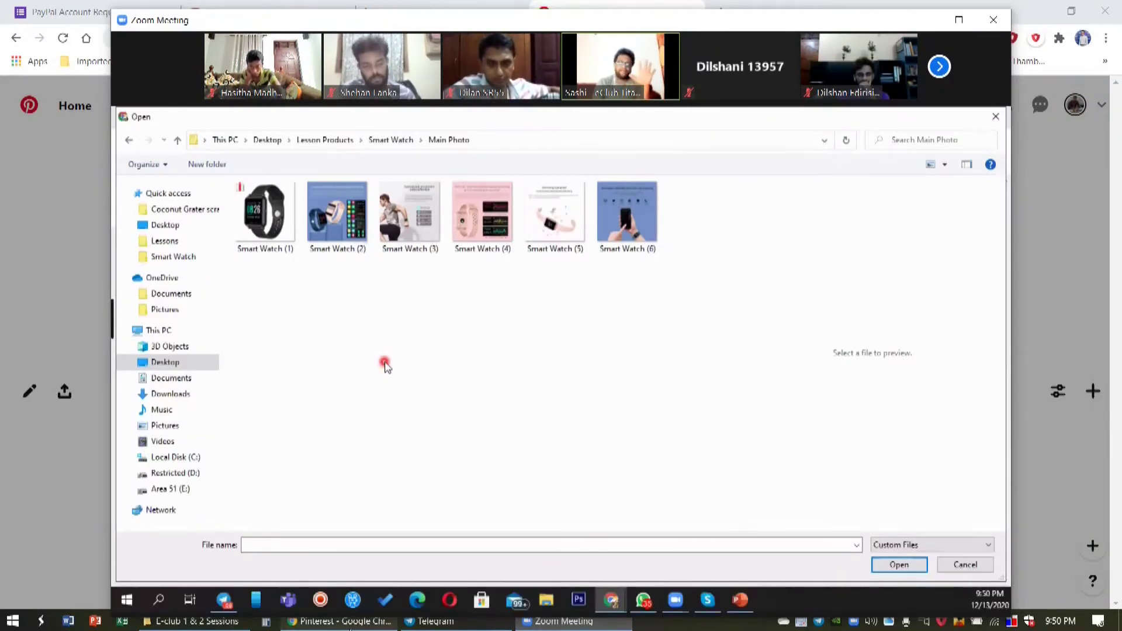
pyautogui.click(342, 621)
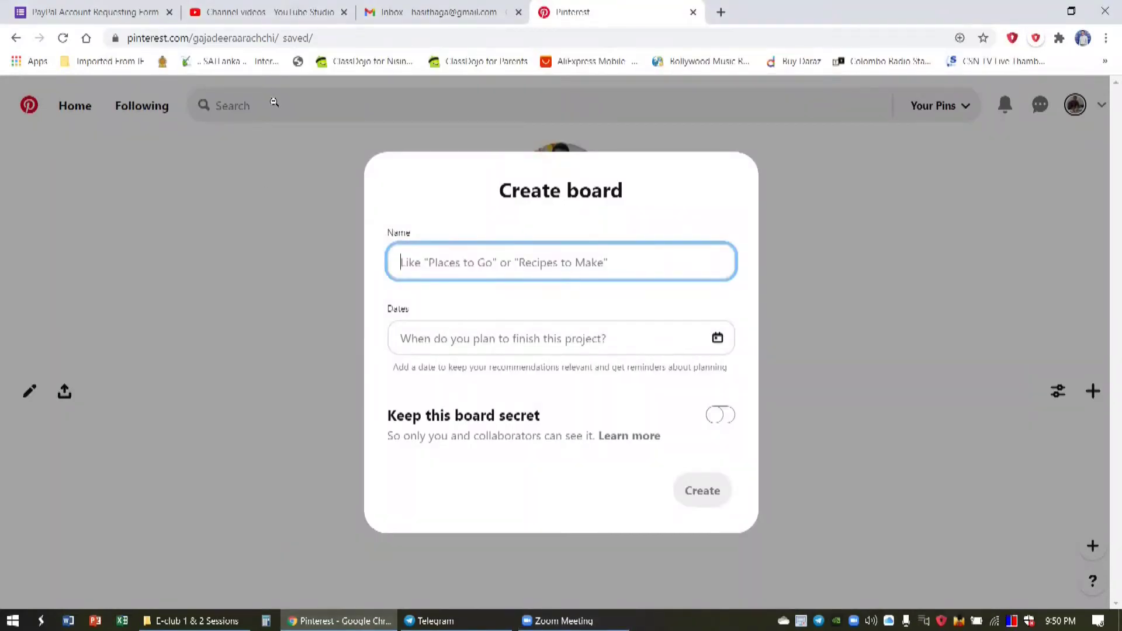
pyautogui.click(836, 310)
# Switch to Gmail, open the LinkedIn connection invitation among the social emails and accept it
pyautogui.click(448, 9)
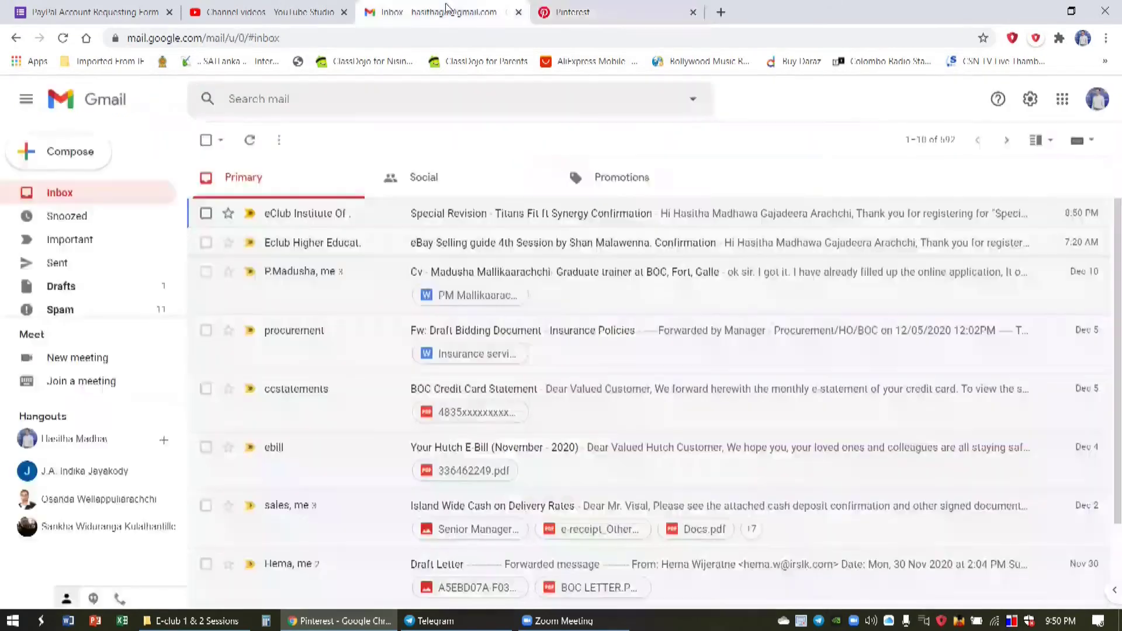
pyautogui.click(510, 194)
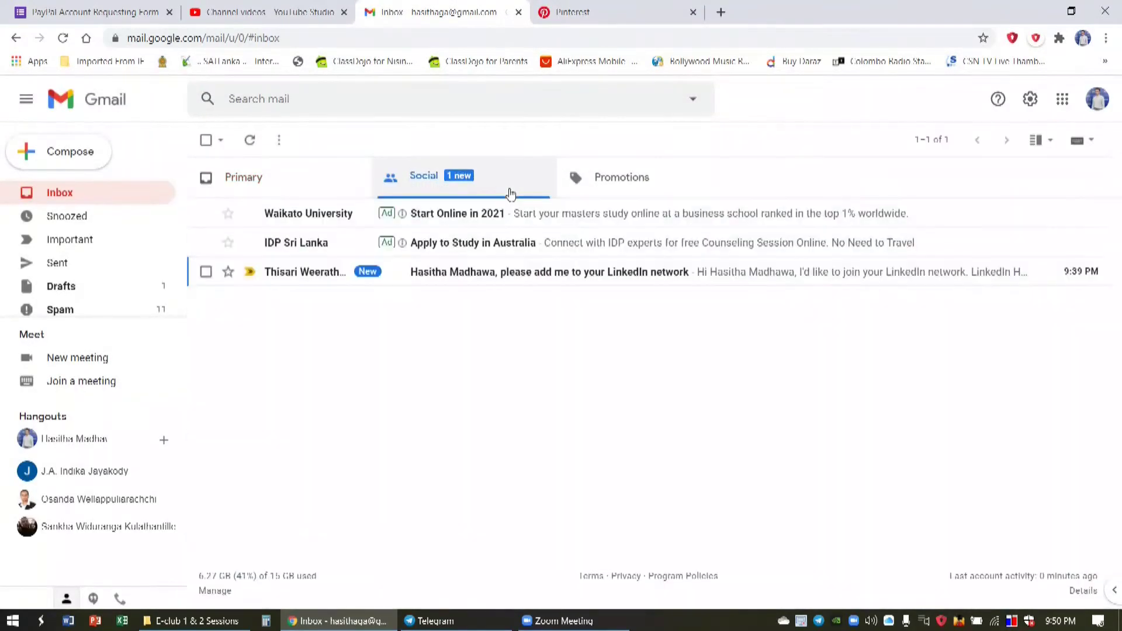
pyautogui.click(514, 274)
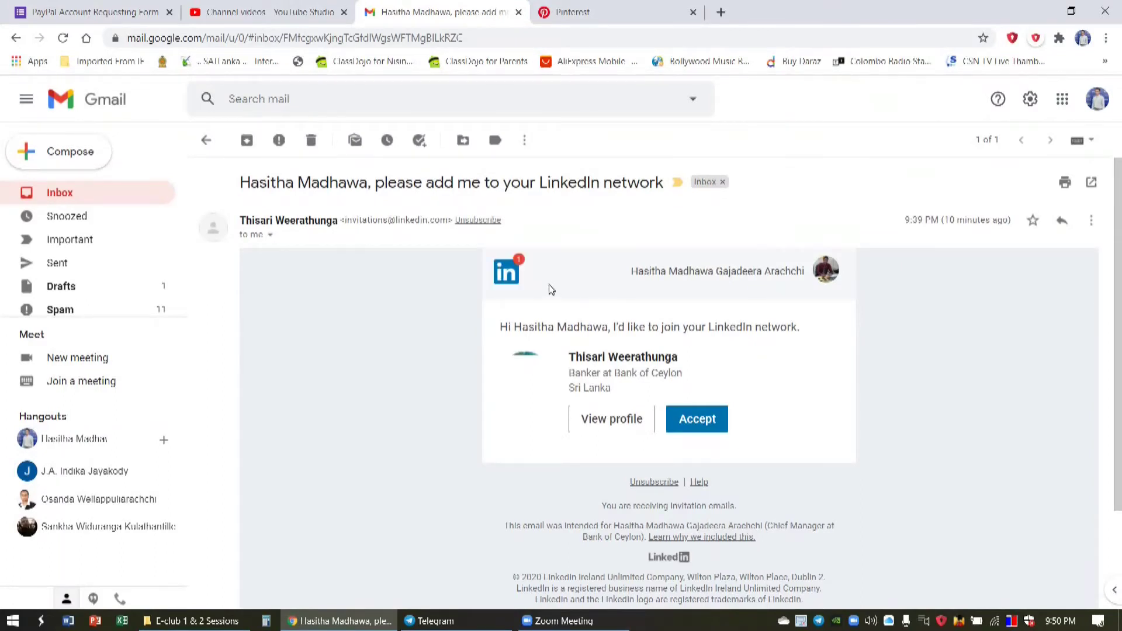
pyautogui.click(697, 420)
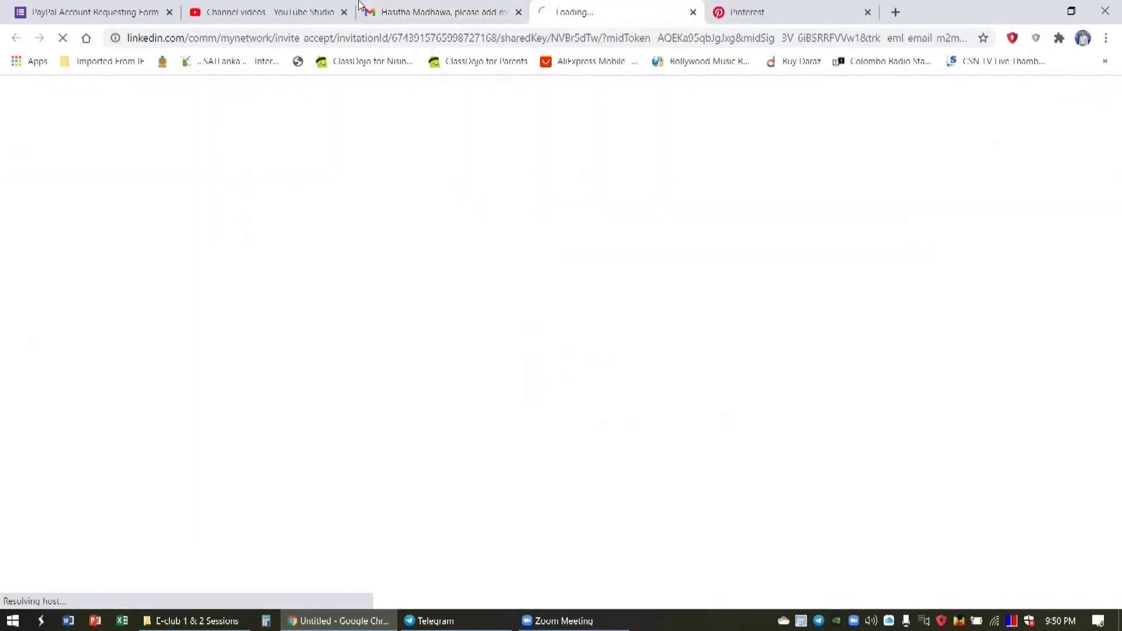
# Move the LinkedIn invitation email to the trash and return to the LinkedIn page
pyautogui.click(403, 13)
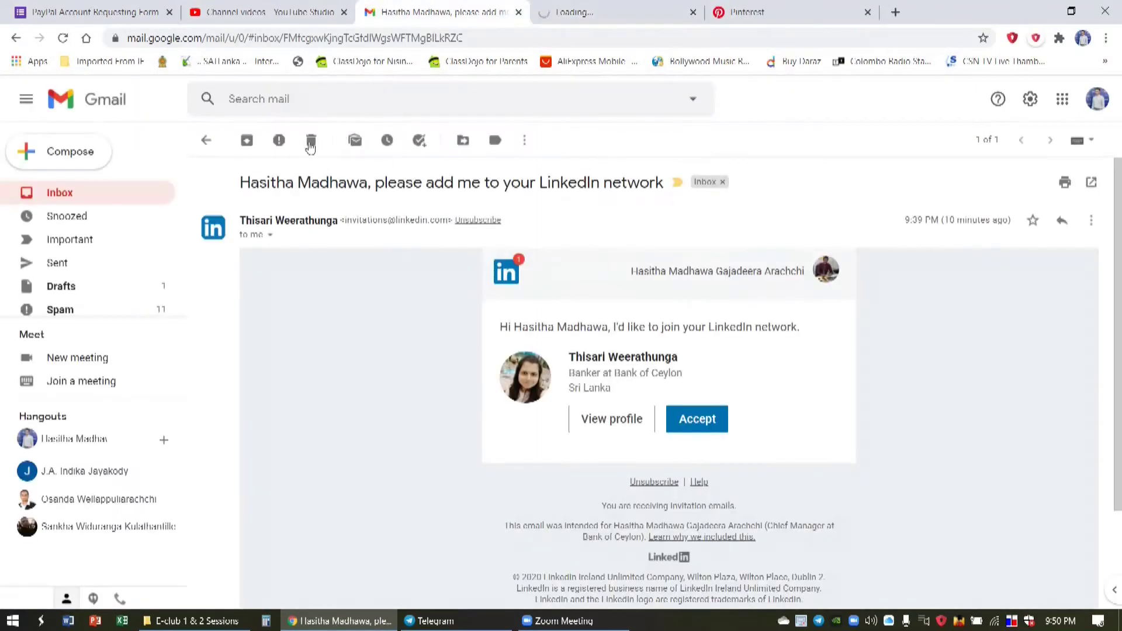
pyautogui.click(319, 143)
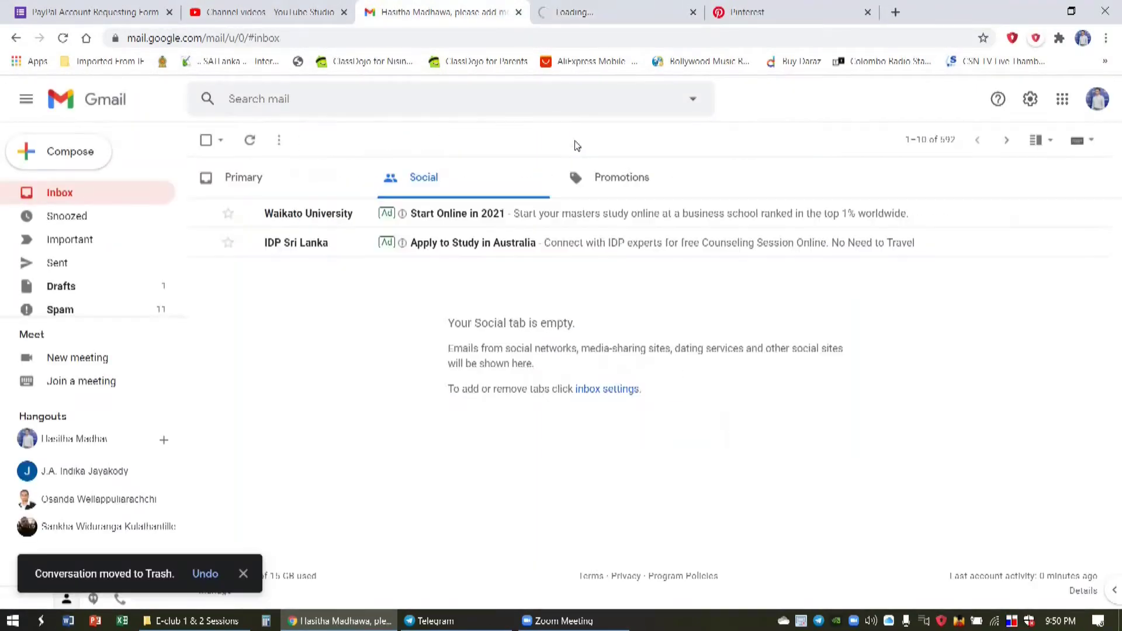
pyautogui.click(575, 10)
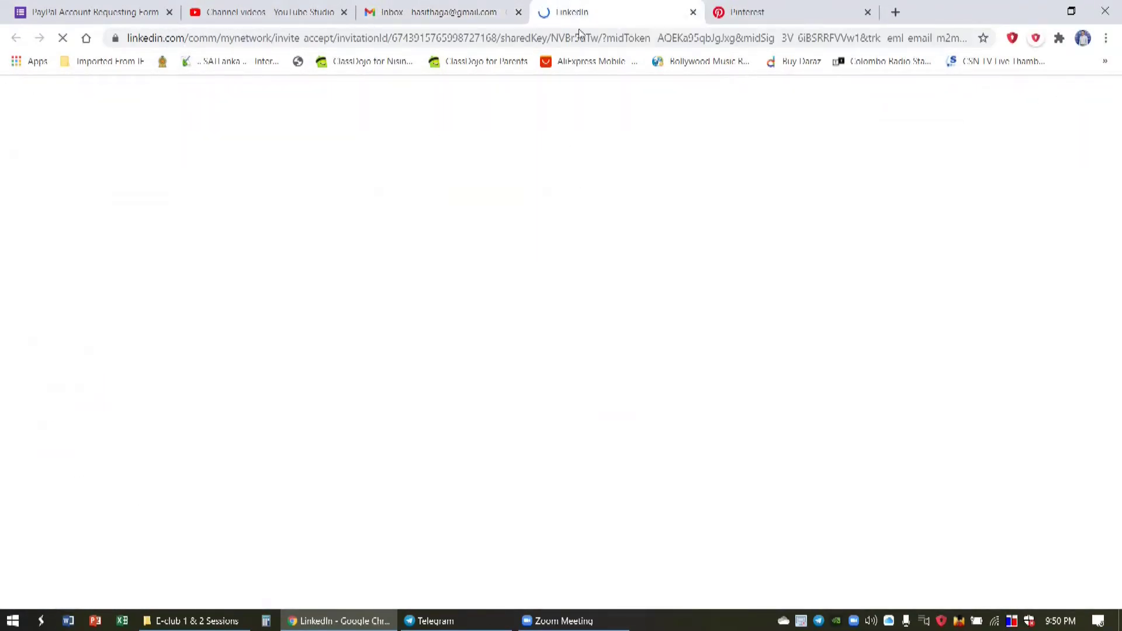
# Check the Zoom meeting, return to the primary Gmail inbox and close Gmail
pyautogui.click(607, 623)
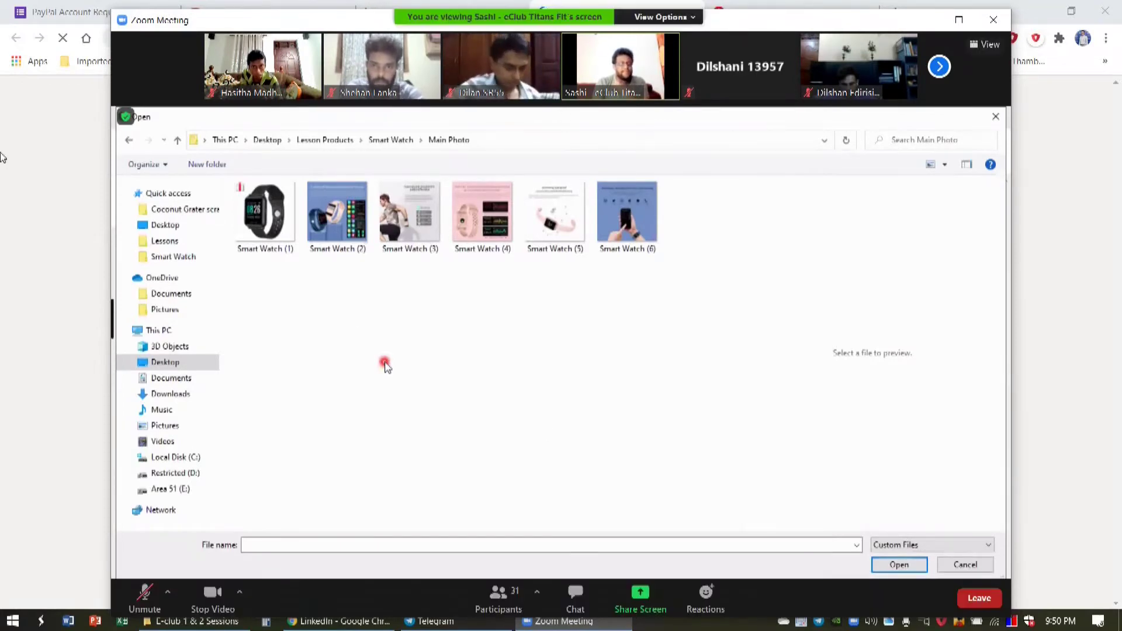
pyautogui.hotkey('alt', 'Tab')
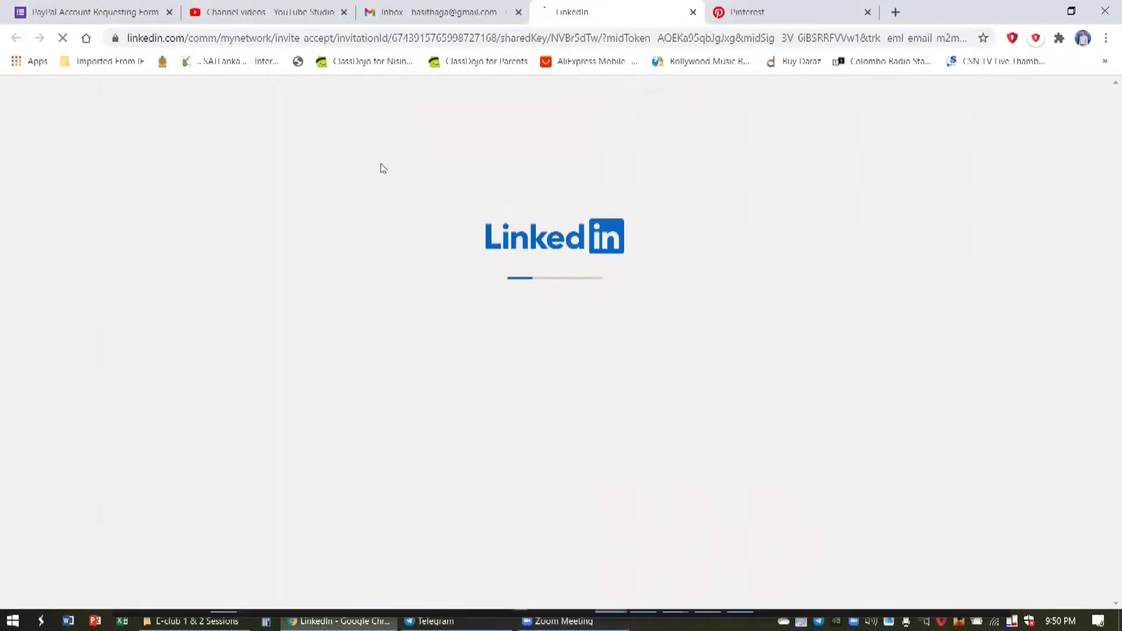
pyautogui.click(428, 11)
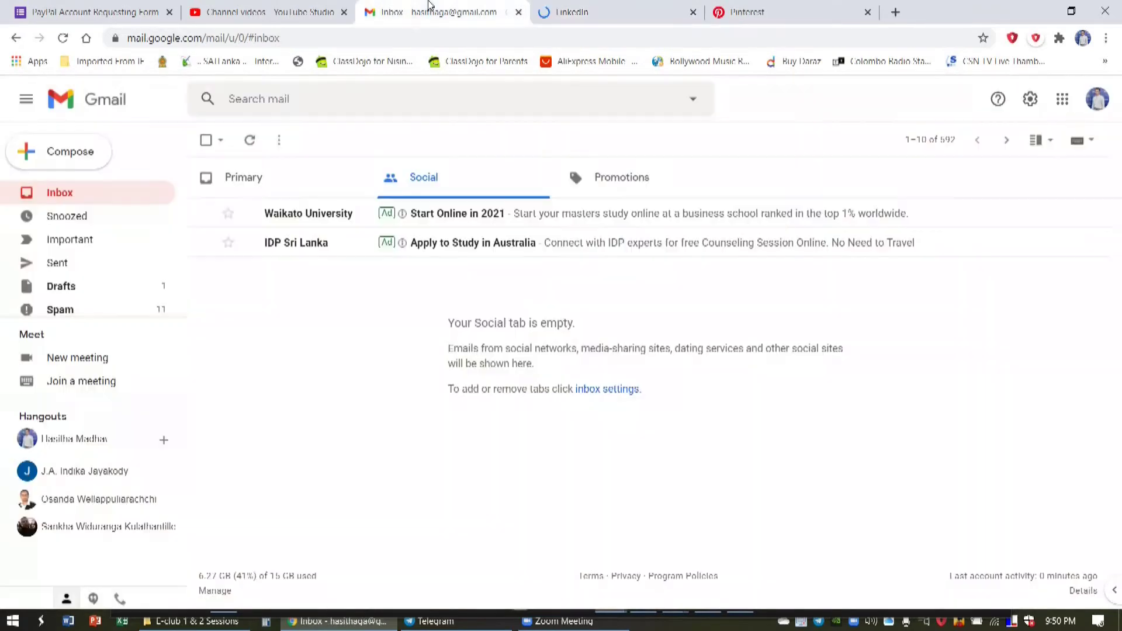
pyautogui.click(131, 186)
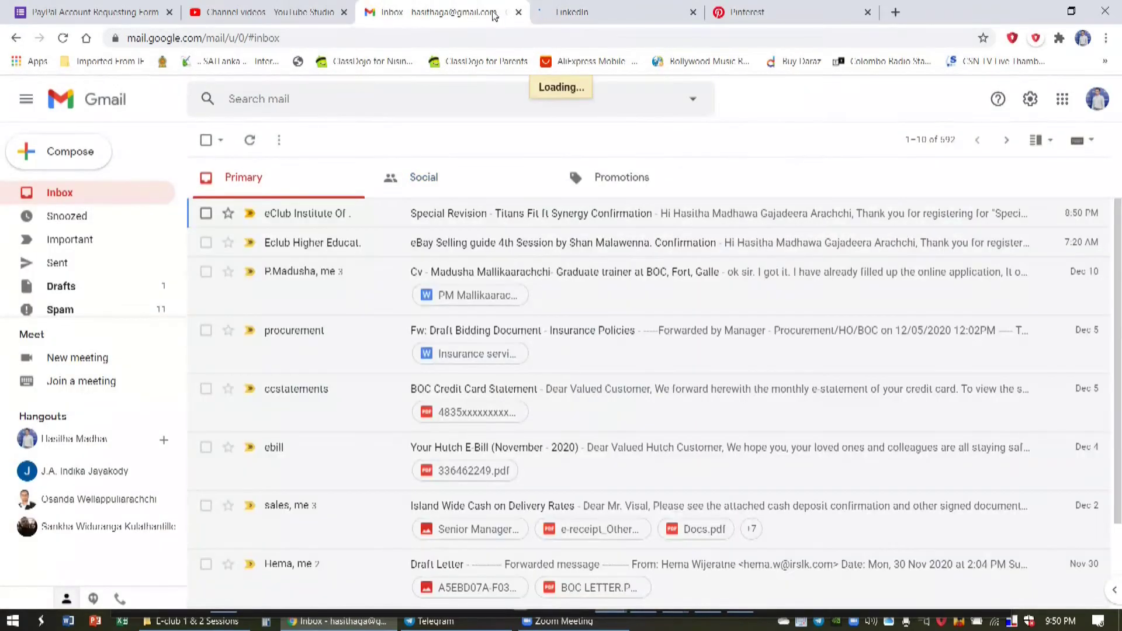
pyautogui.click(517, 13)
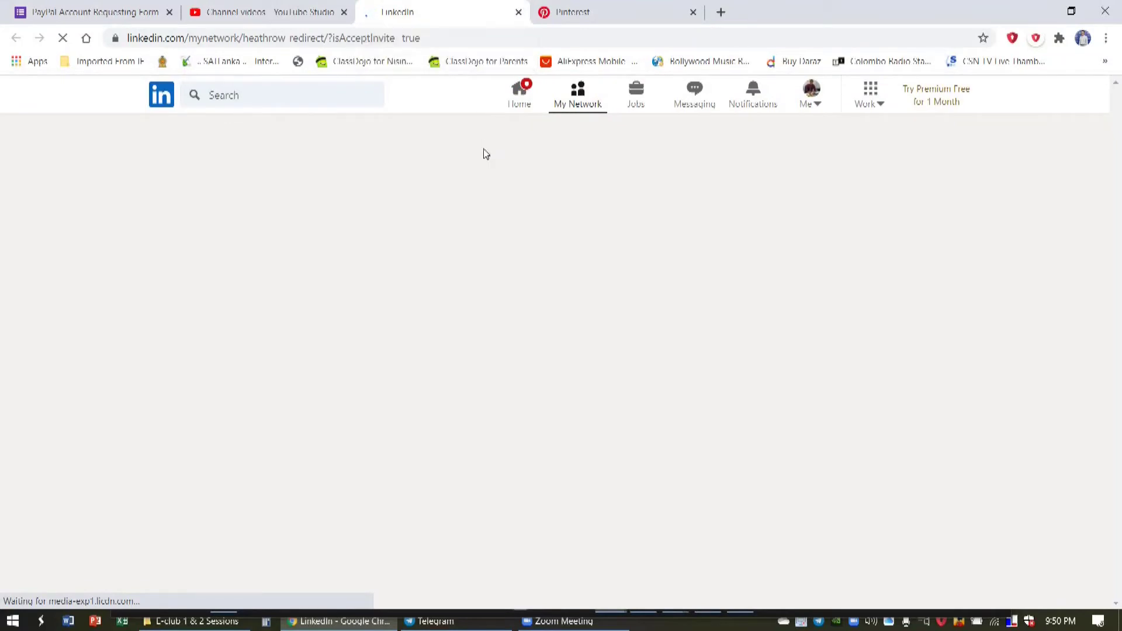
# Check the Zoom meeting, look over the people LinkedIn suggests connecting with and close the LinkedIn page
pyautogui.click(555, 623)
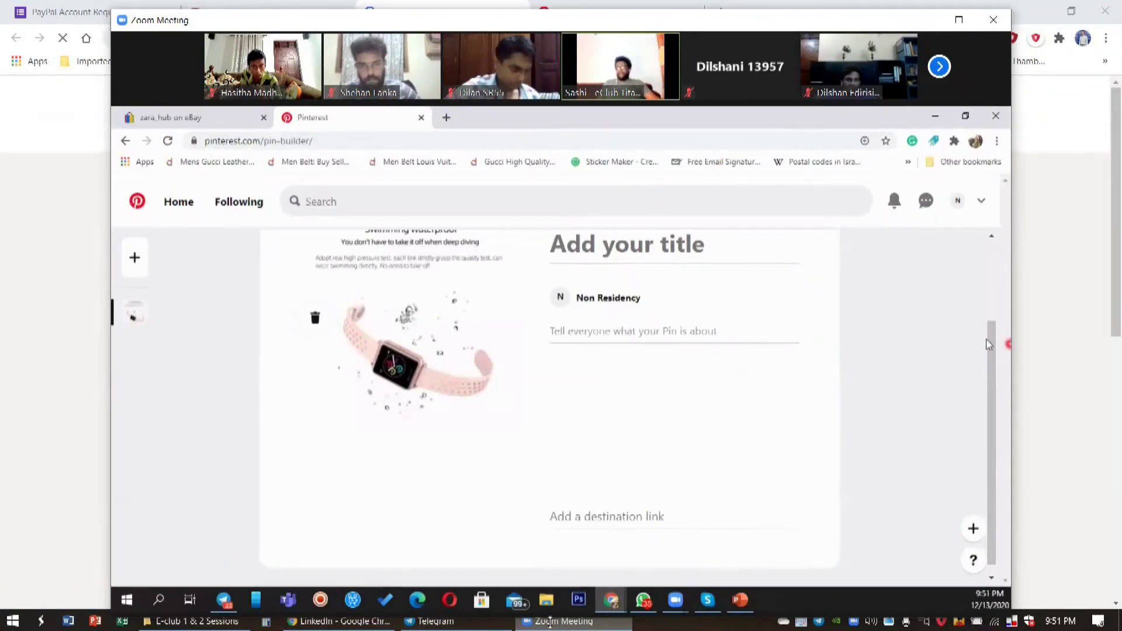
pyautogui.click(26, 251)
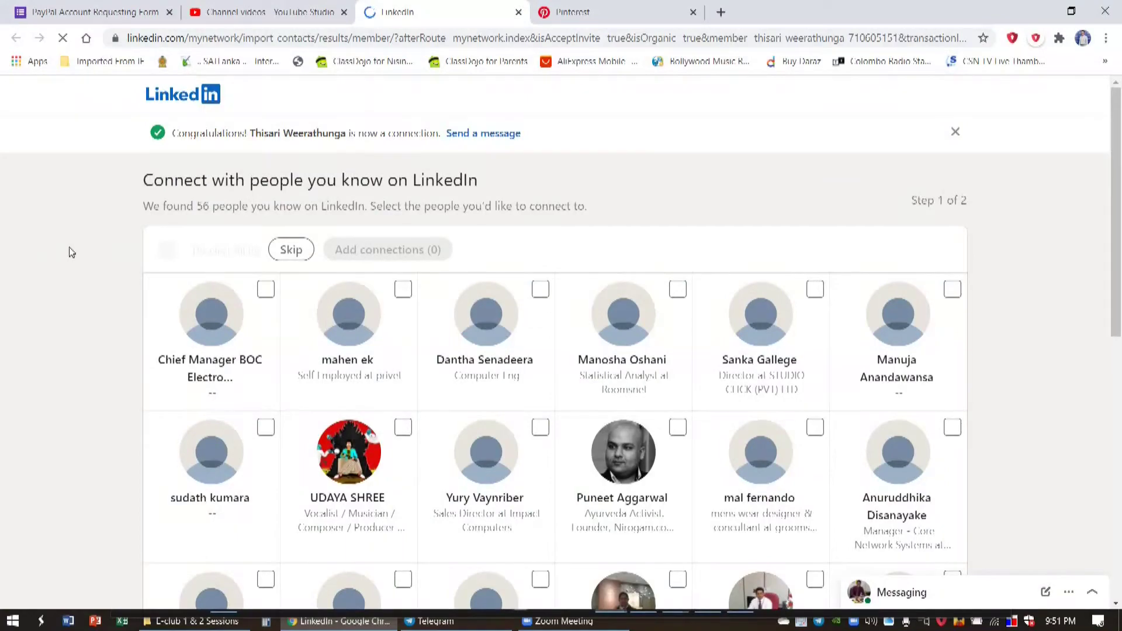
pyautogui.scroll(-2, 100, 243)
pyautogui.scroll(-5, 140, 247)
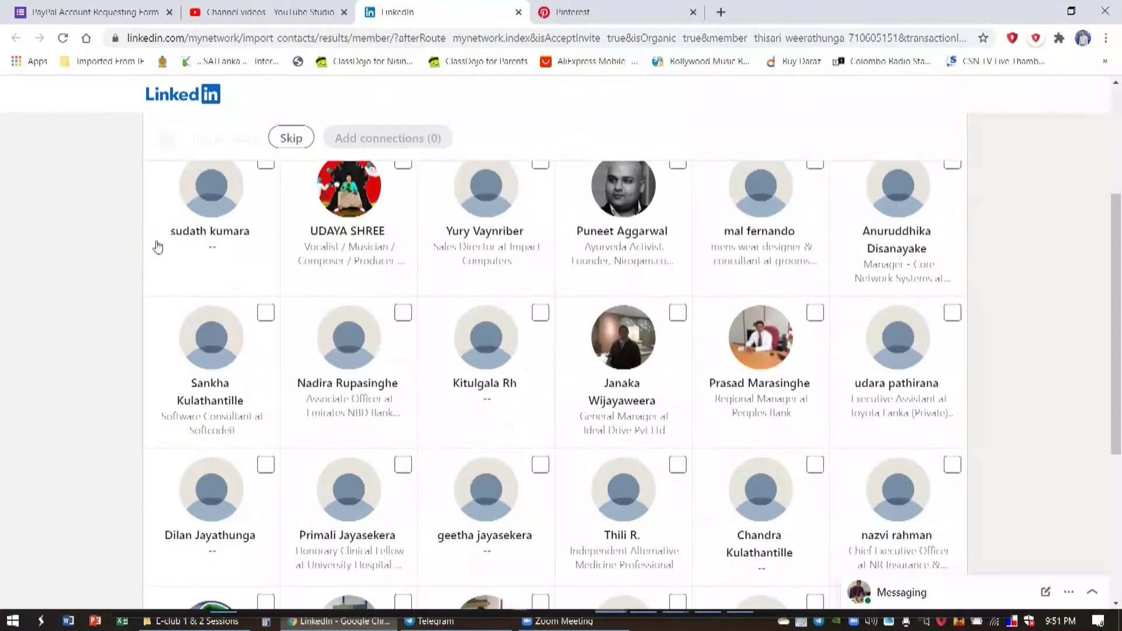
pyautogui.scroll(3, 494, 121)
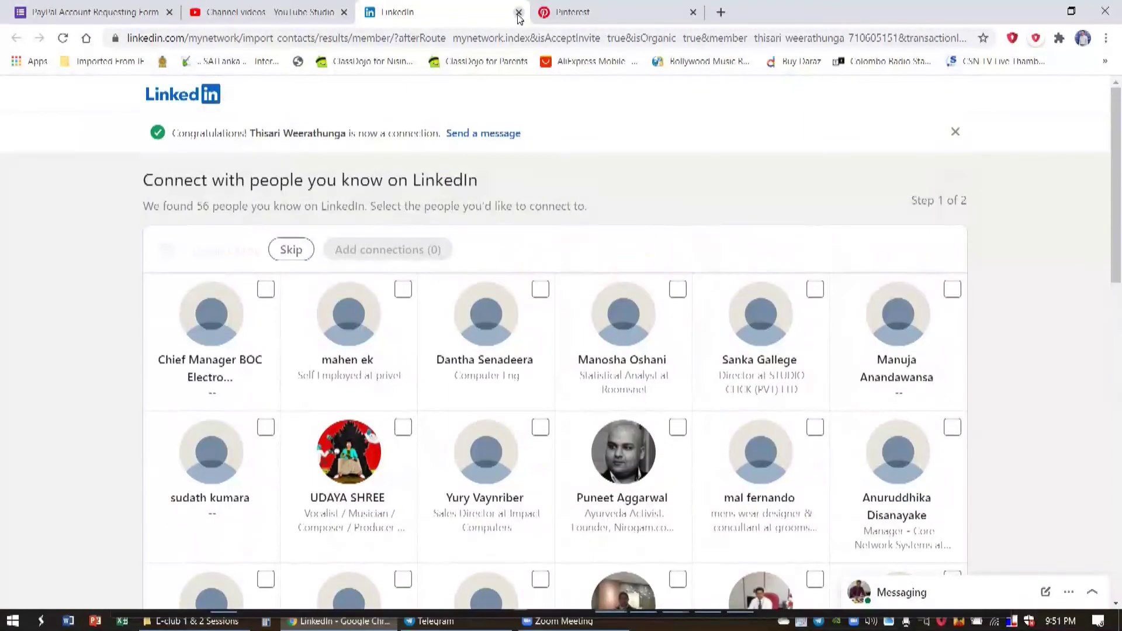
pyautogui.click(518, 13)
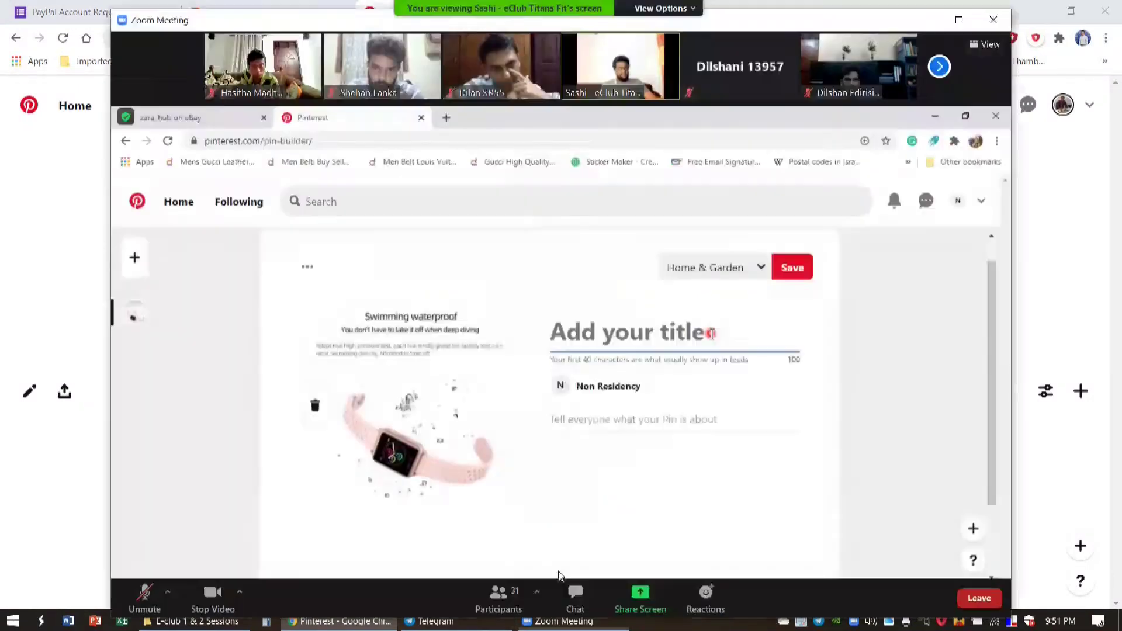
# Return to the Zoom meeting and examine the title and description entries of the shared Smart Watch Android Pin
pyautogui.click(558, 621)
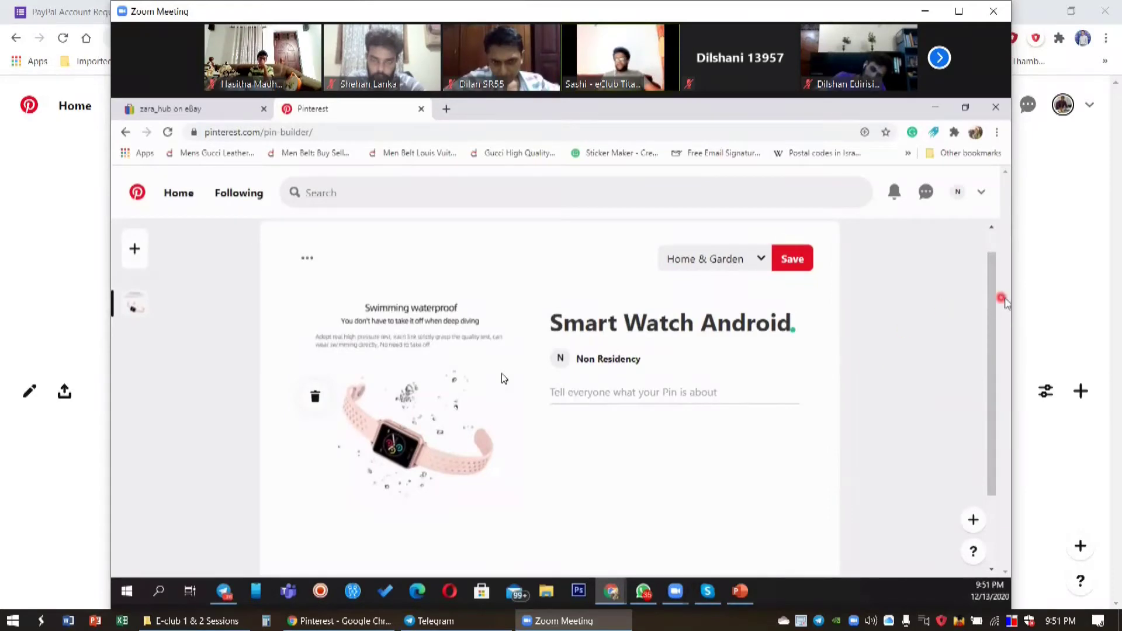
pyautogui.moveTo(999, 300); pyautogui.dragTo(1004, 345)
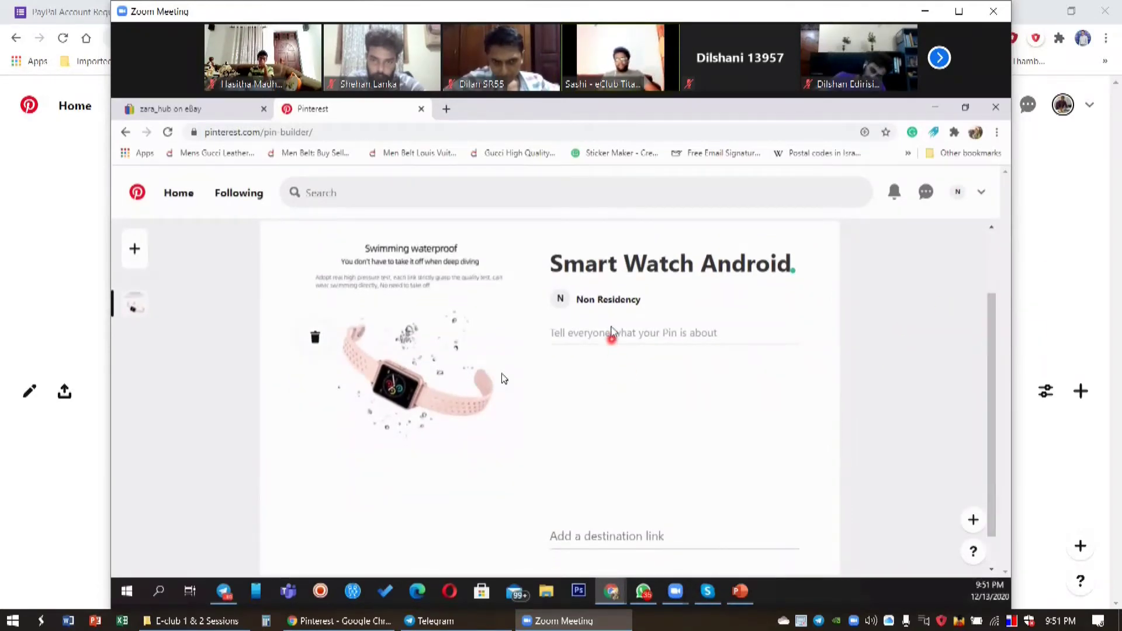
pyautogui.click(555, 333)
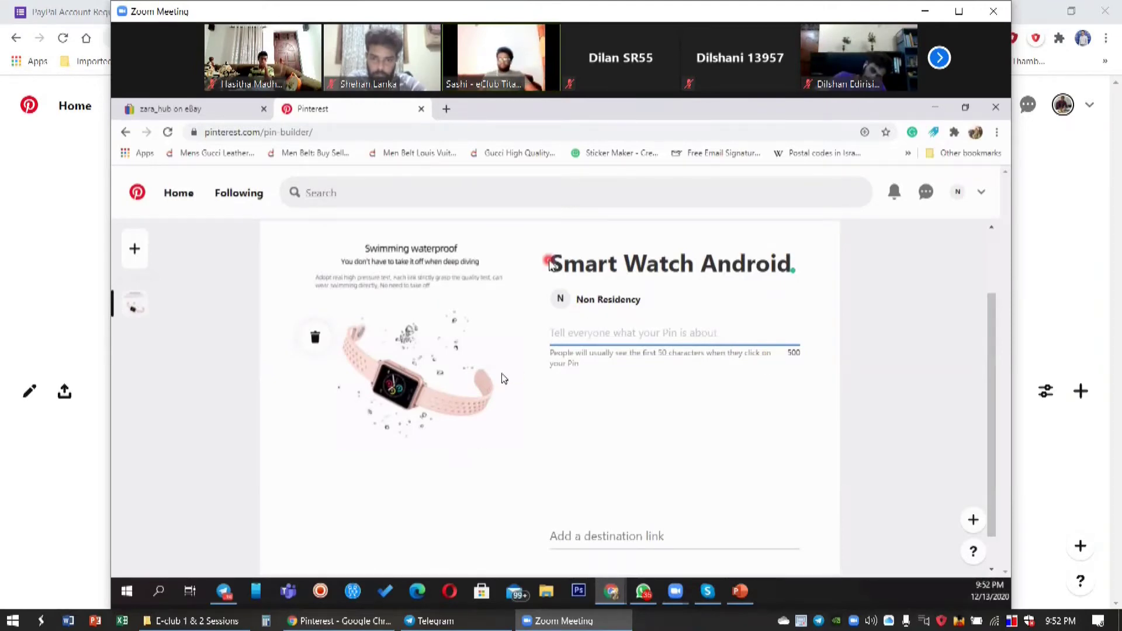
pyautogui.click(581, 269)
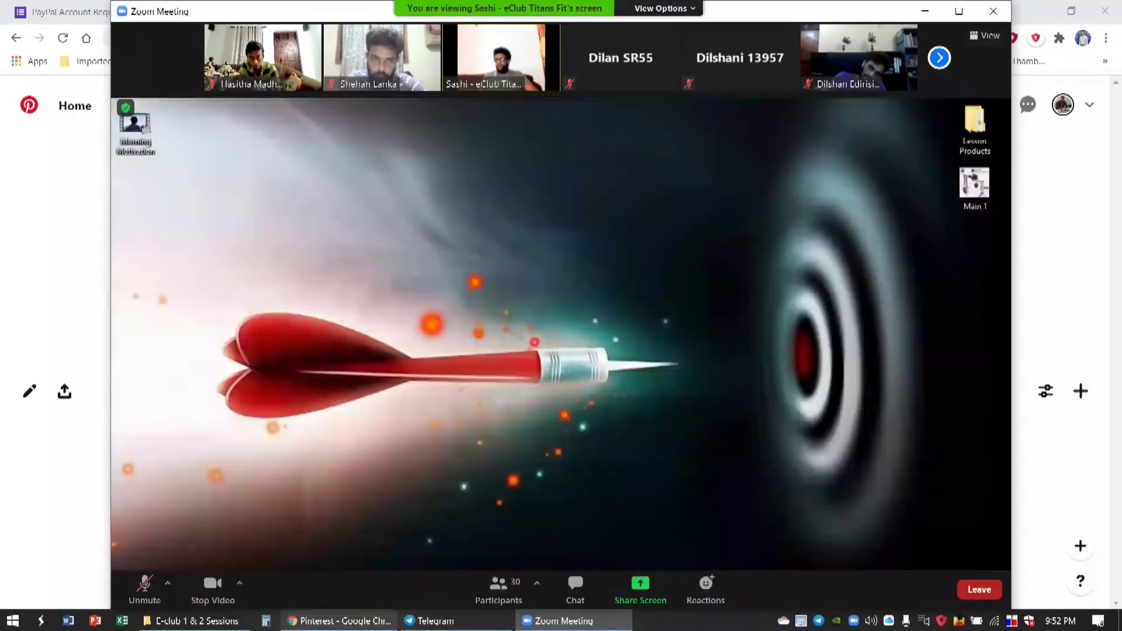
# Switch to YouTube Studio in the browser and check the lesson video's upload progress
pyautogui.click(339, 621)
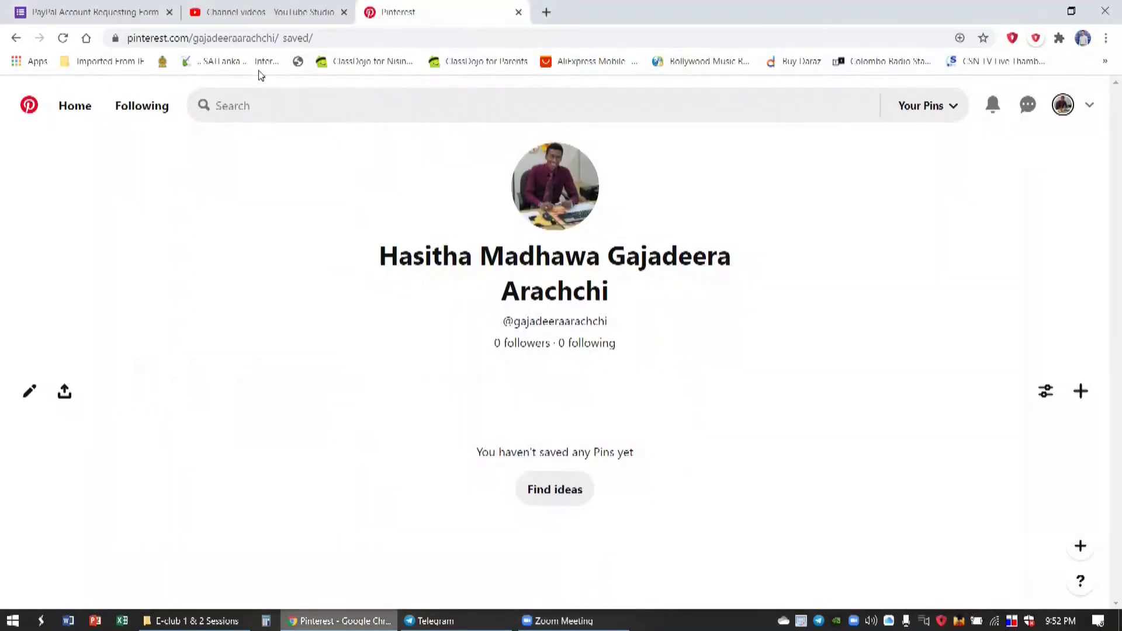
pyautogui.click(252, 4)
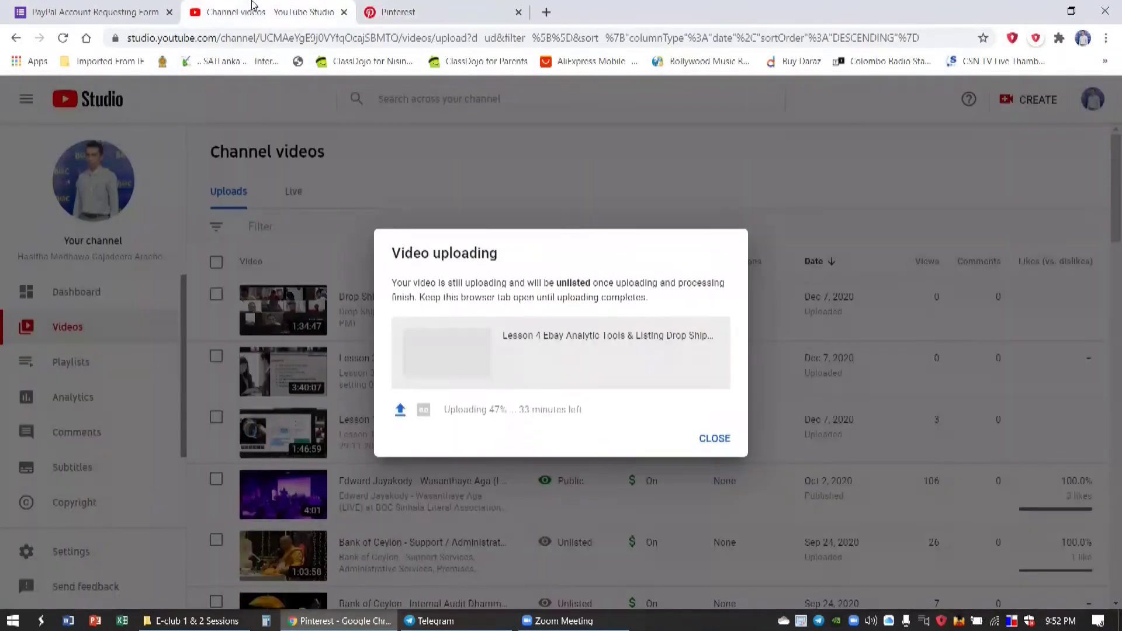
# Check the Pinterest profile, the Smart Watch Android Pin shared in Zoom and YouTube Studio, and leave only the meeting open over the desktop
pyautogui.click(463, 13)
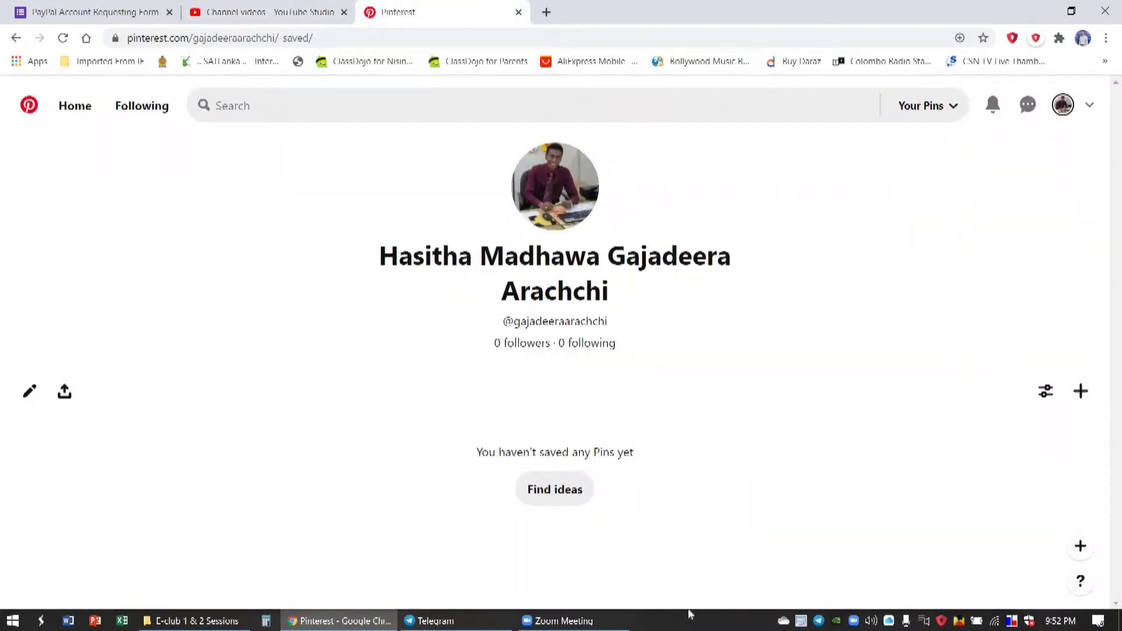
pyautogui.click(608, 623)
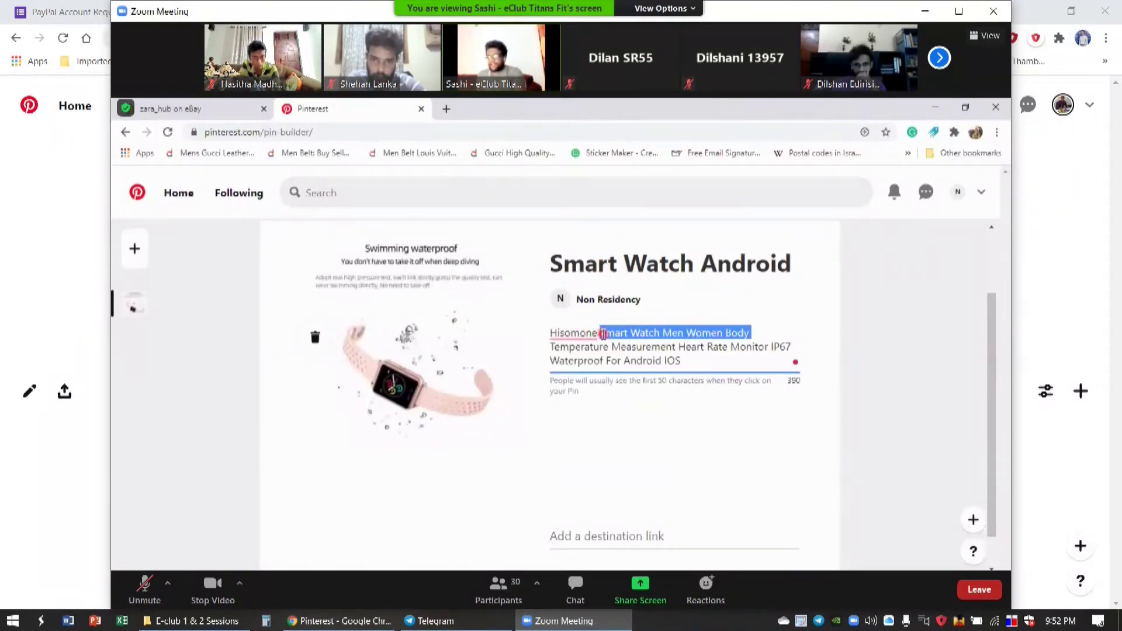
pyautogui.click(339, 621)
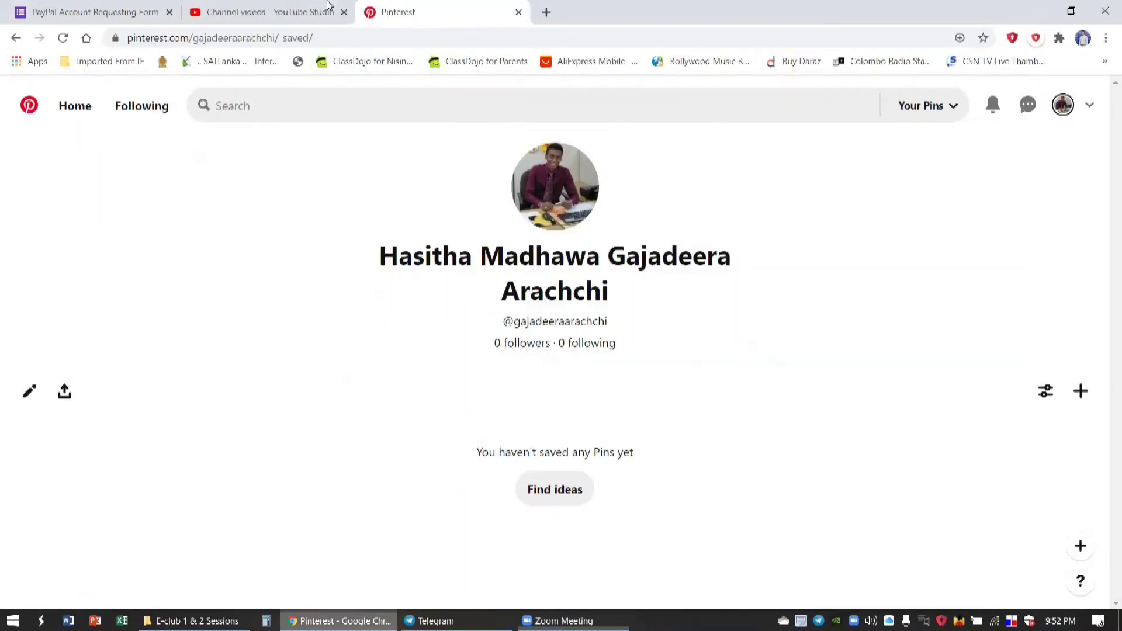
pyautogui.click(292, 7)
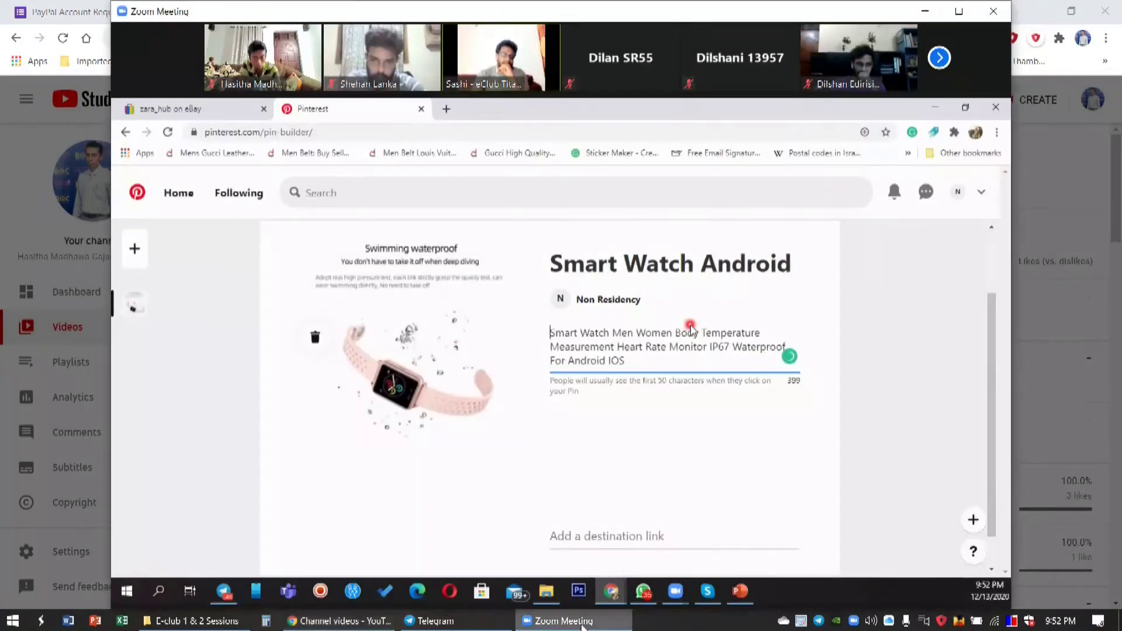
pyautogui.click(584, 621)
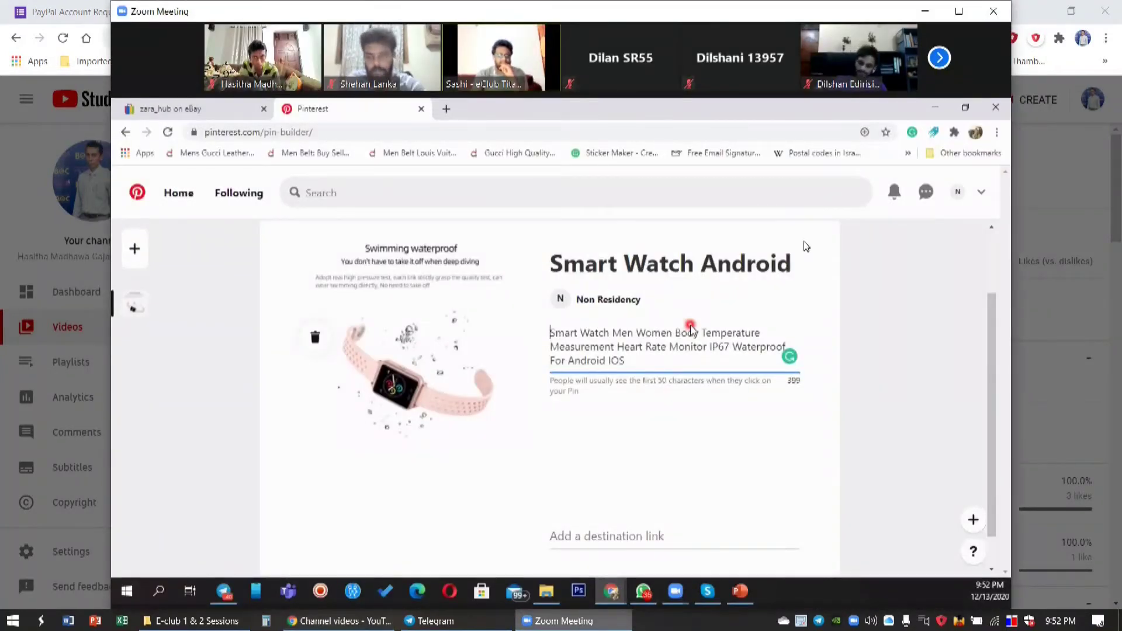
pyautogui.click(1045, 10)
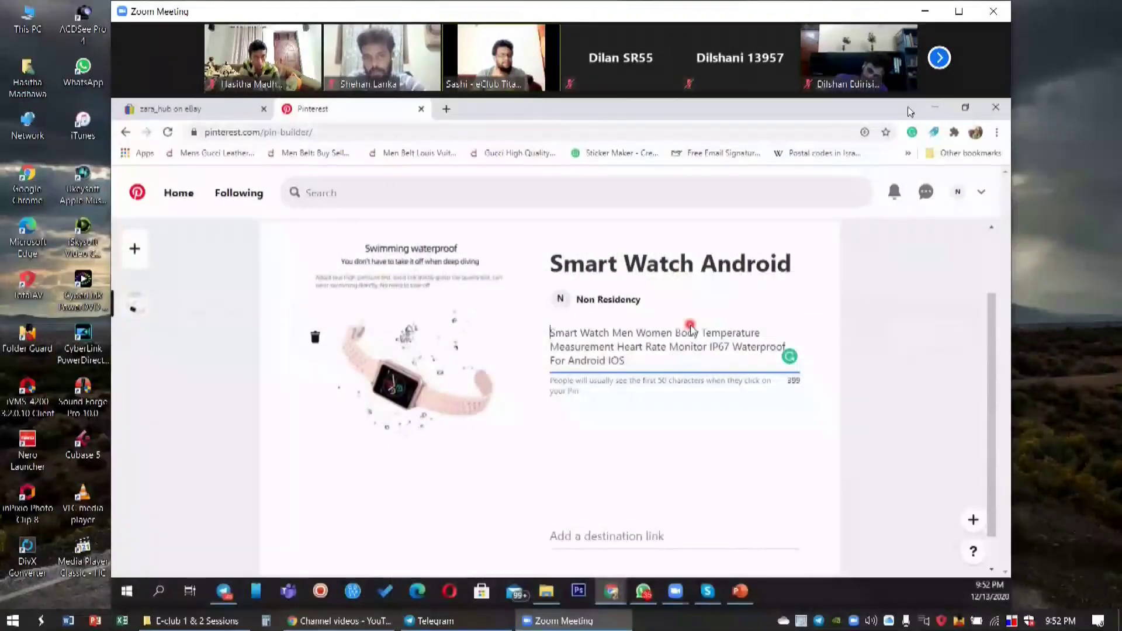
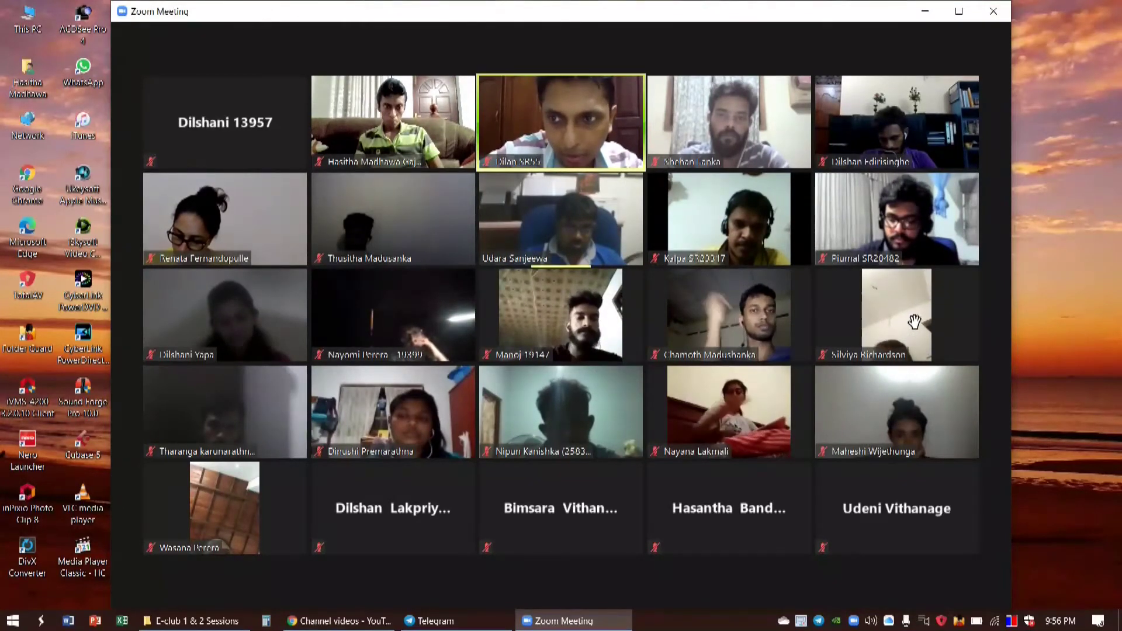
# Look through the second page of meeting participants in the gallery and return to the first page
pyautogui.moveTo(879, 327)
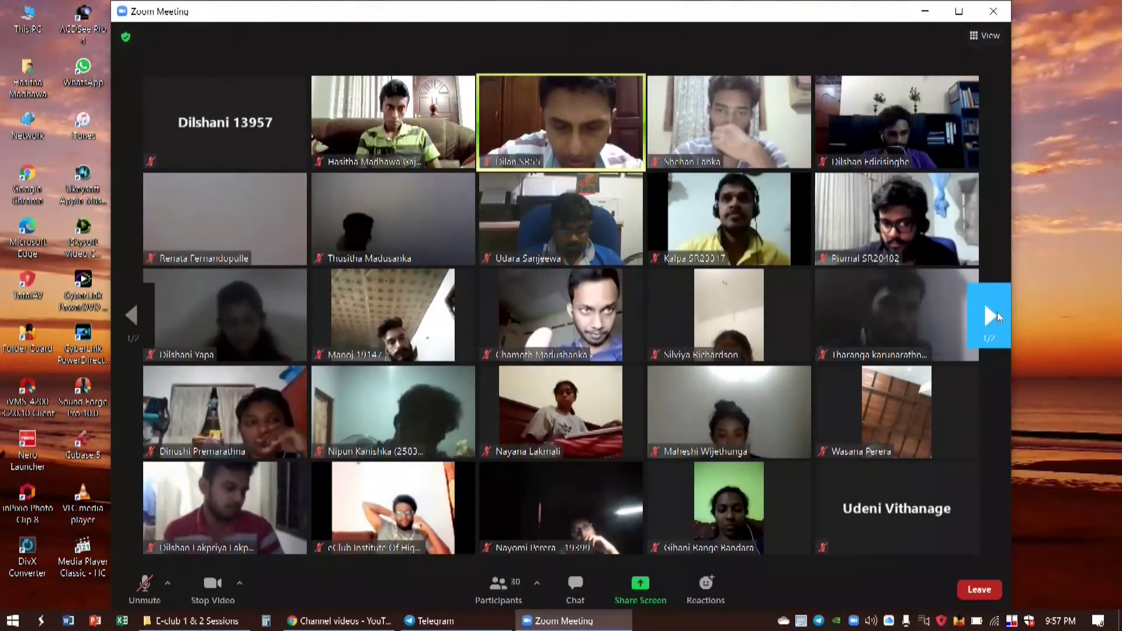
pyautogui.click(997, 312)
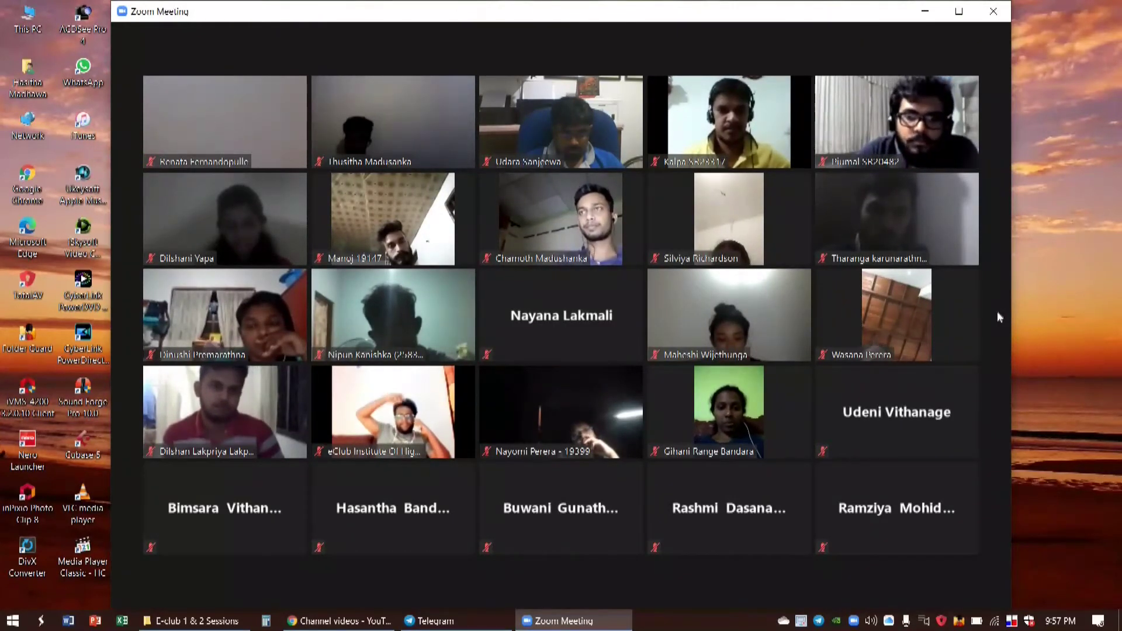
pyautogui.moveTo(991, 320)
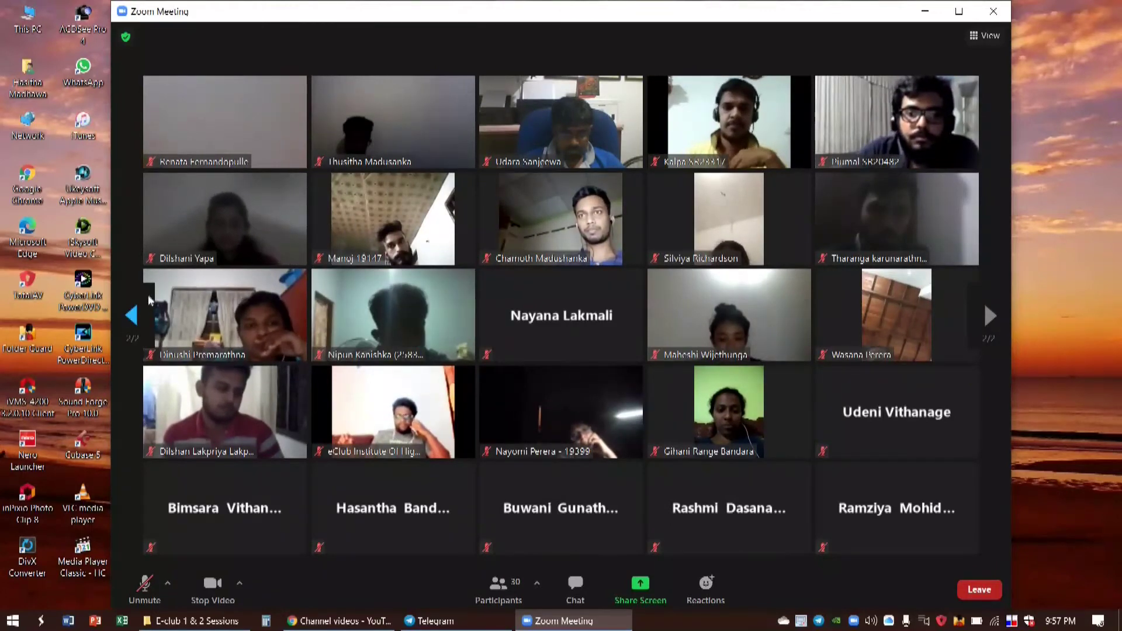
pyautogui.click(127, 323)
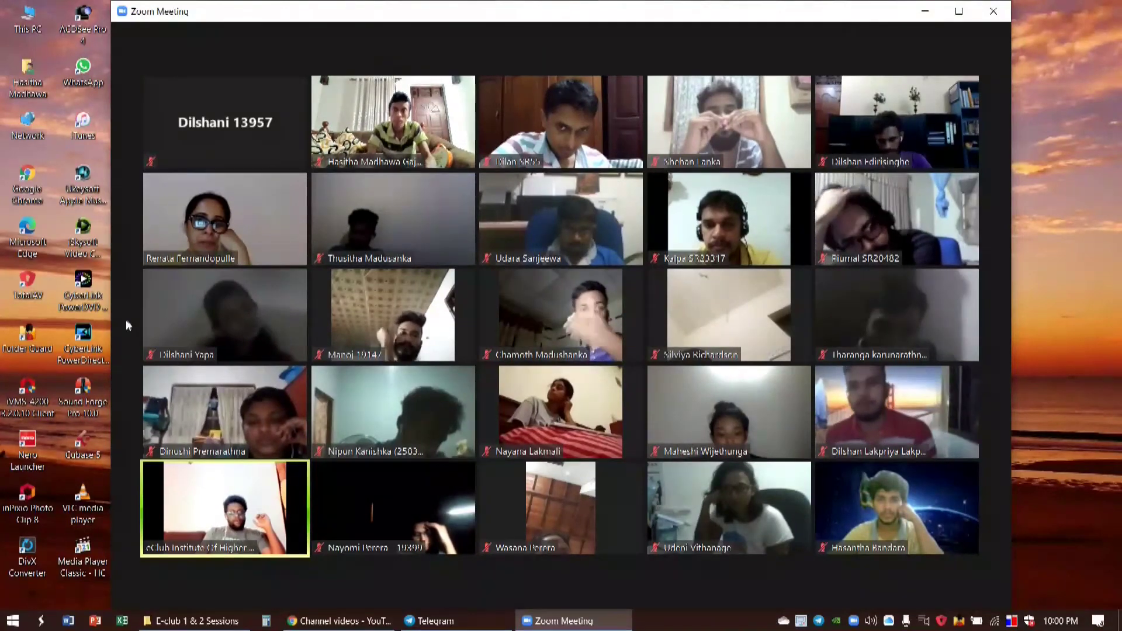
pyautogui.moveTo(113, 343)
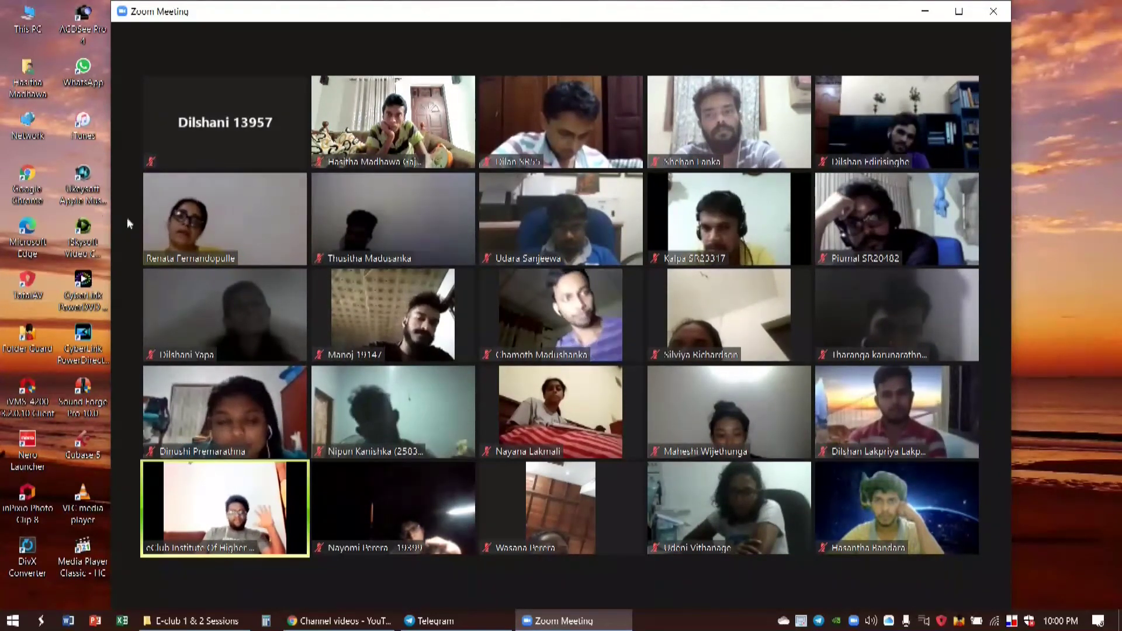
pyautogui.moveTo(193, 213)
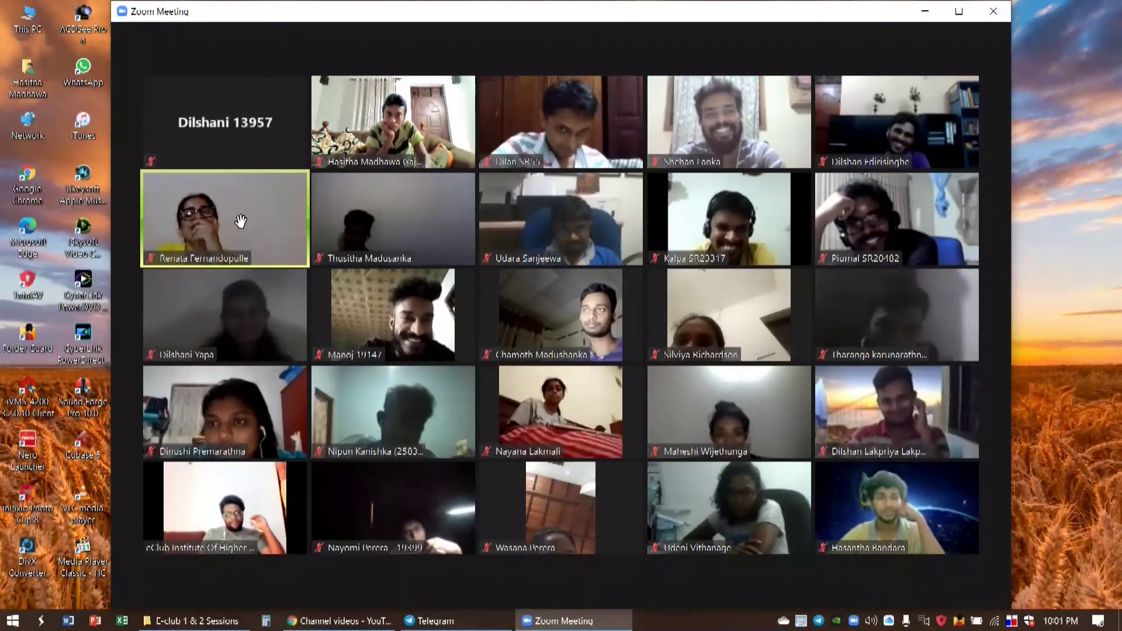
pyautogui.moveTo(244, 218)
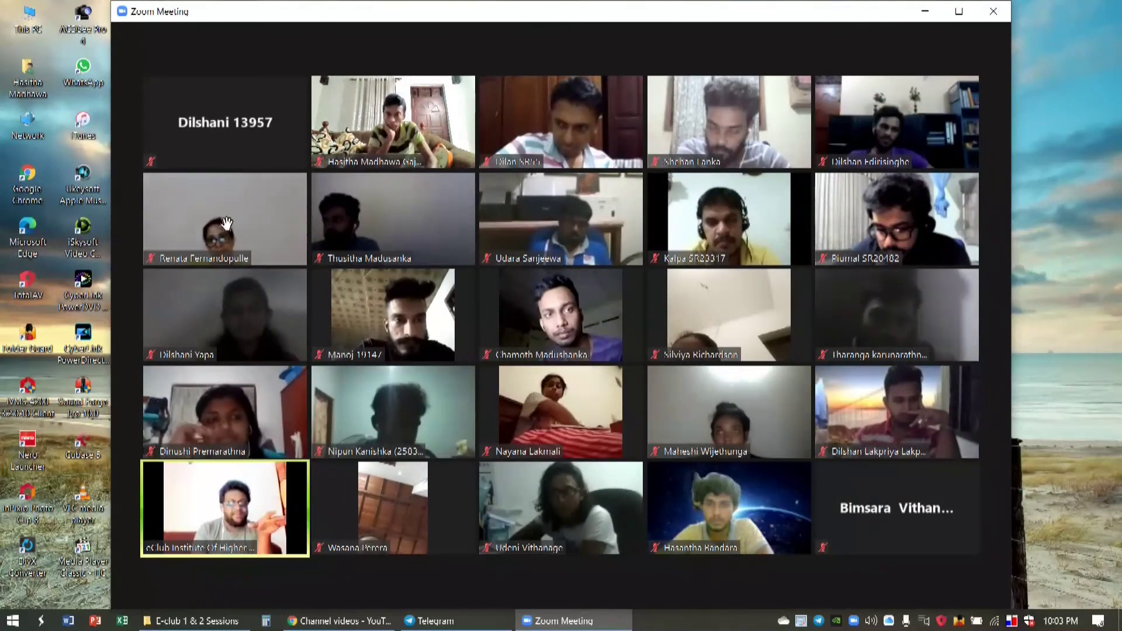
pyautogui.moveTo(379, 242)
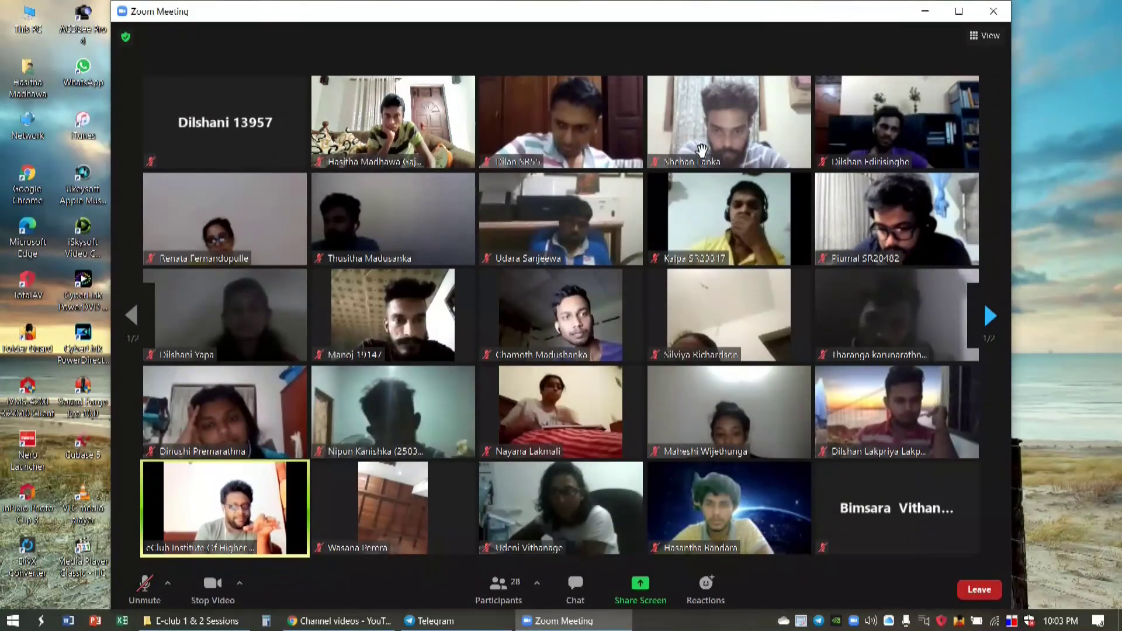
# Minimize the Zoom meeting, check the lesson video's upload progress in YouTube Studio and restore the full meeting window
pyautogui.click(927, 11)
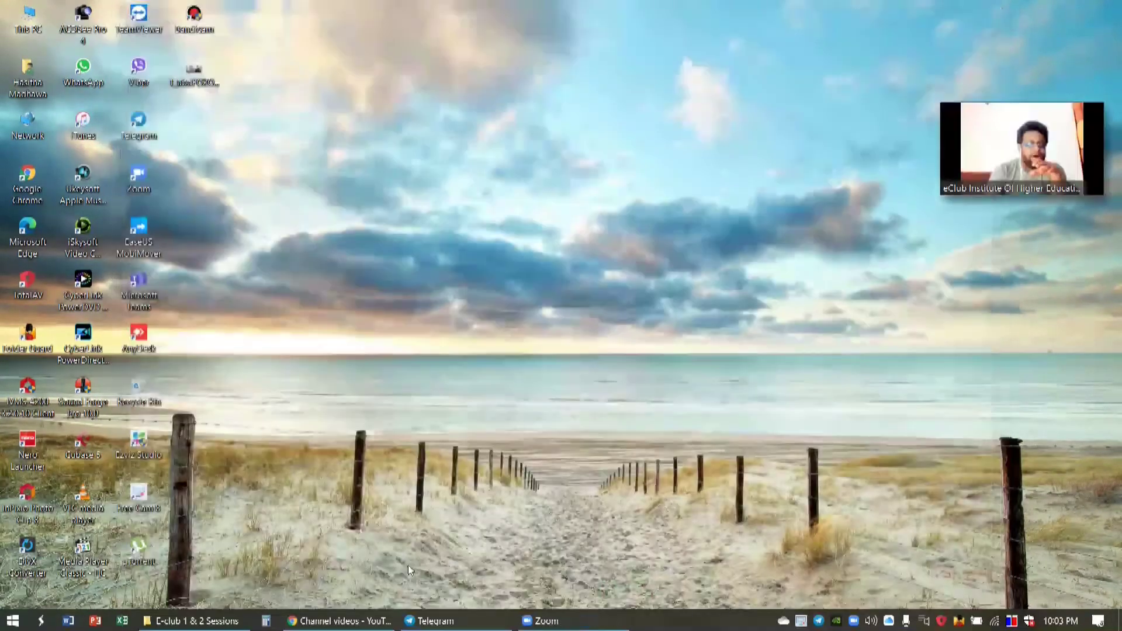
pyautogui.click(315, 622)
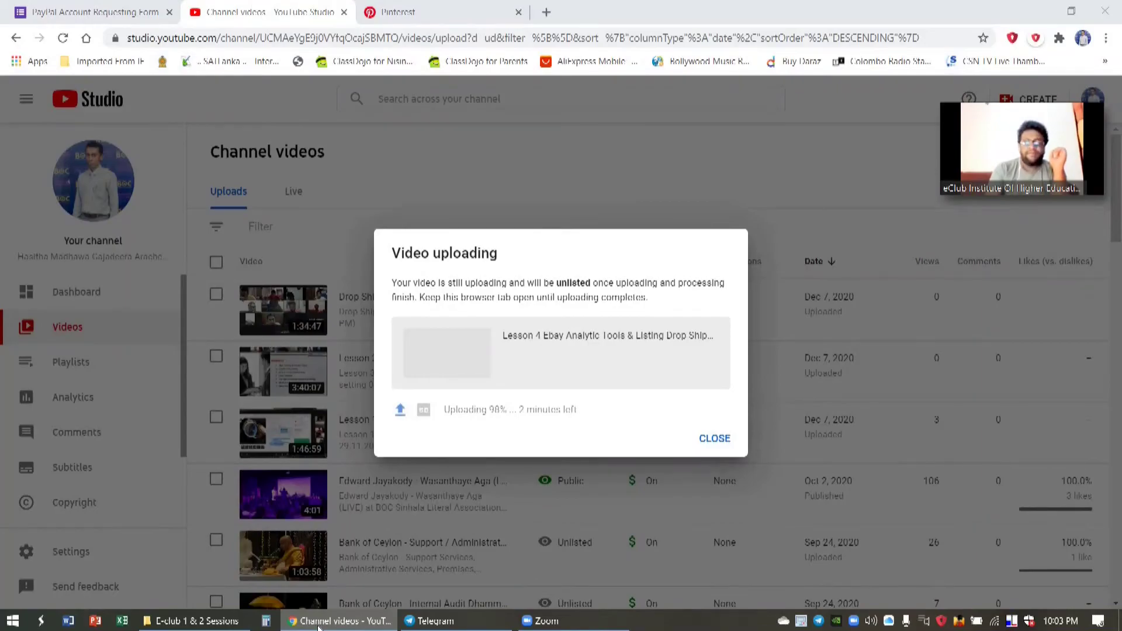
pyautogui.click(318, 621)
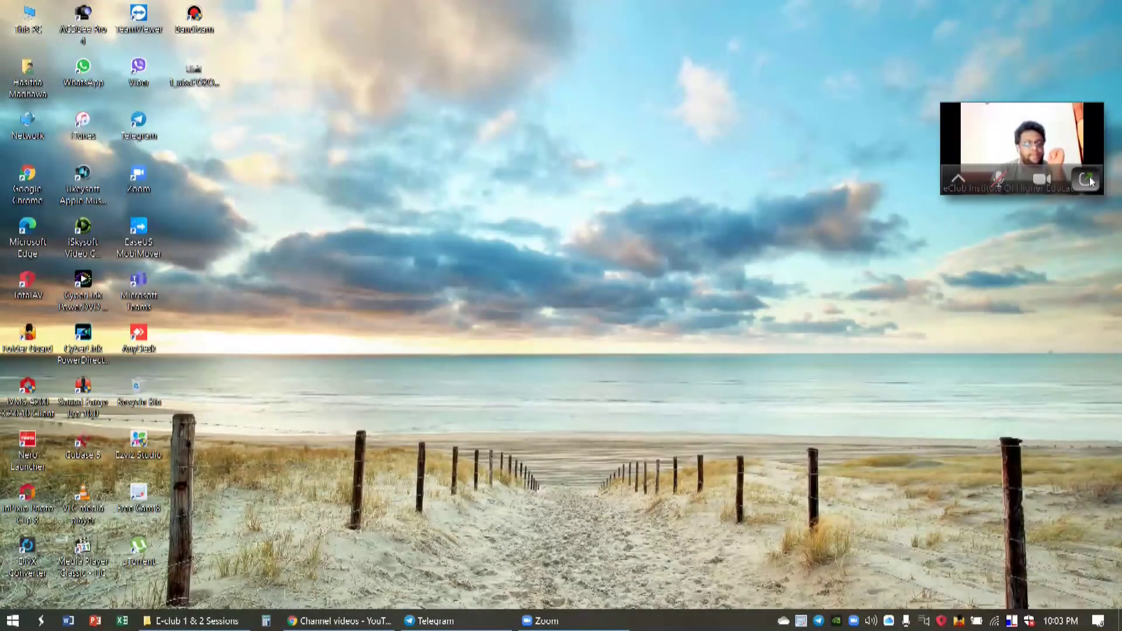
pyautogui.click(1089, 176)
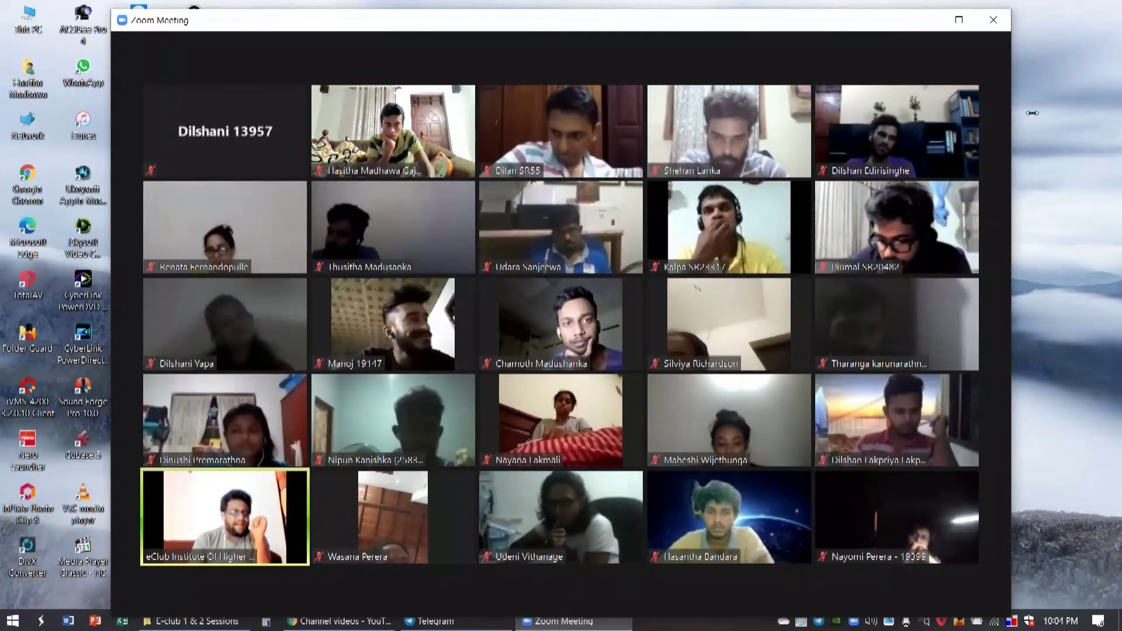
# Widen the Zoom meeting window to the screen edge and reposition it so it fills the height above the taskbar
pyautogui.moveTo(1031, 113); pyautogui.dragTo(1117, 84)
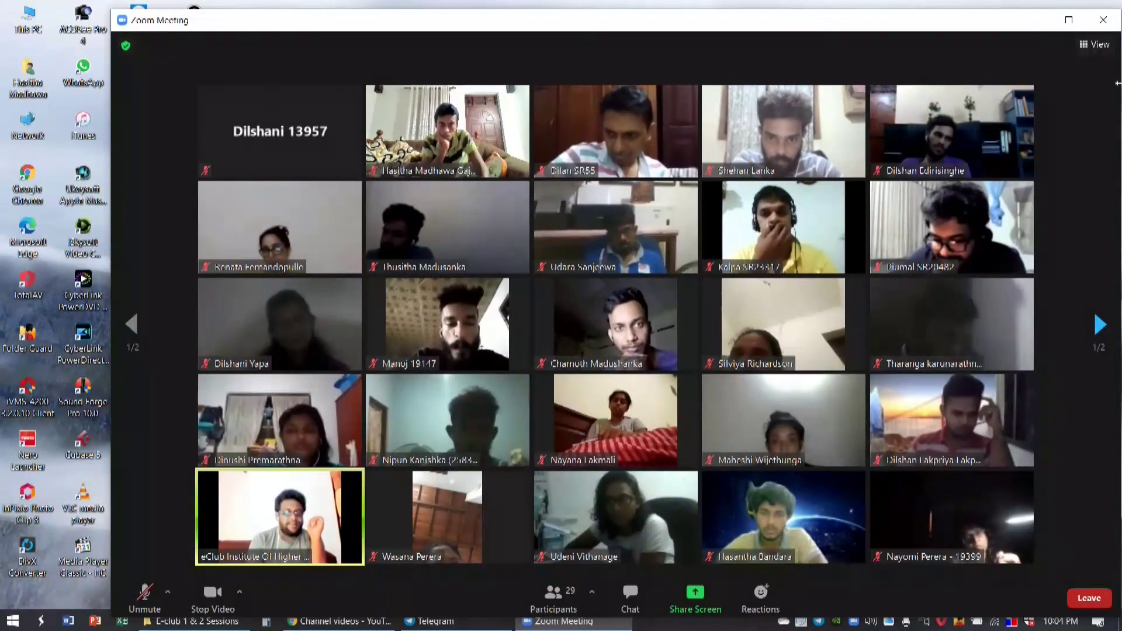
pyautogui.moveTo(966, 18); pyautogui.dragTo(966, 17)
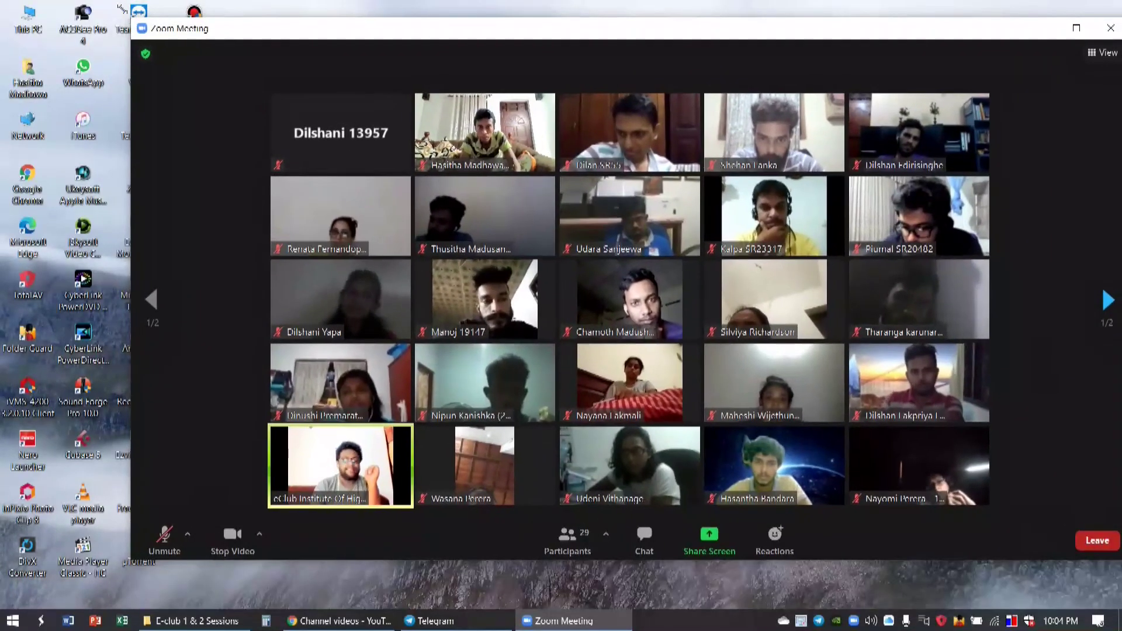
pyautogui.moveTo(119, 9); pyautogui.dragTo(117, 3)
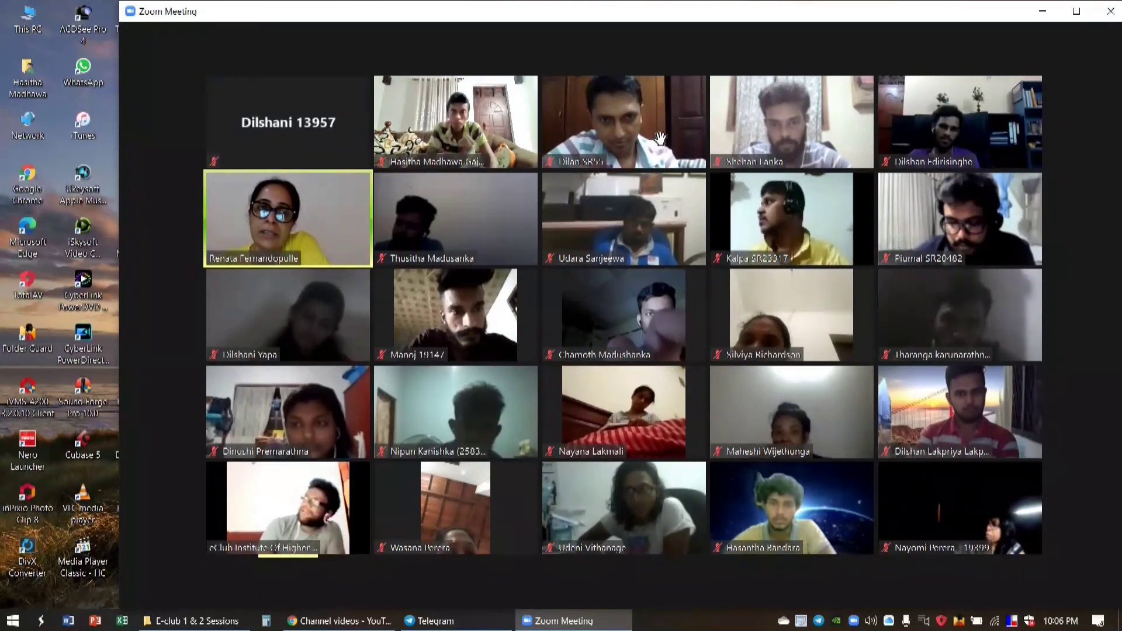
# Switch to YouTube Studio, dismiss the Lesson 4 video's processing notice, check its entry among the uploads and return to the Zoom meeting
pyautogui.moveTo(660, 138)
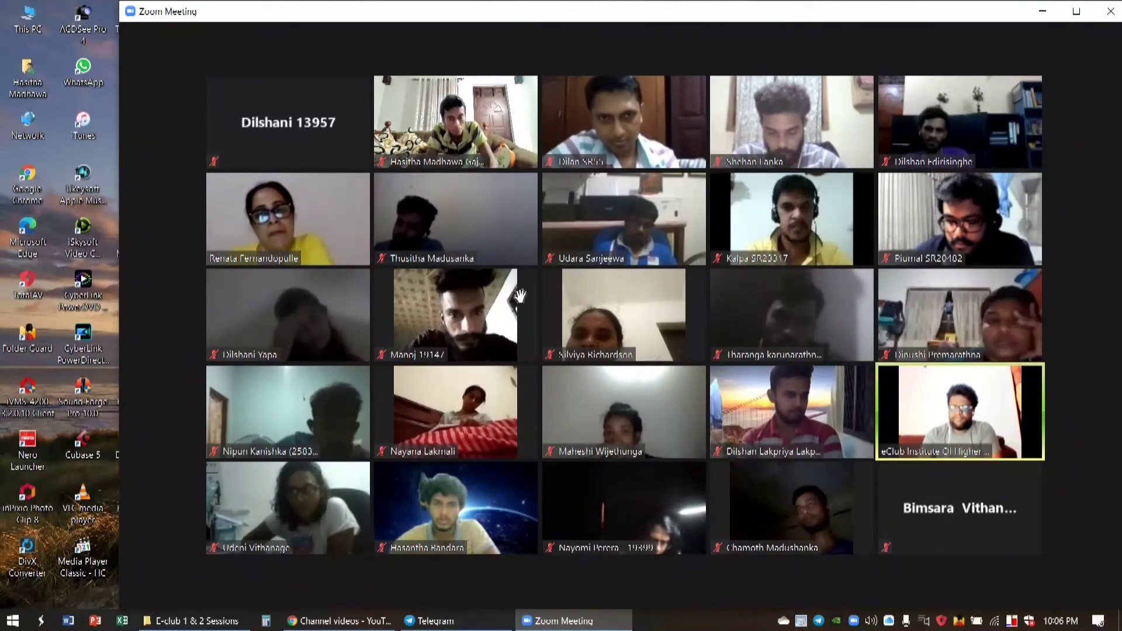
pyautogui.click(314, 623)
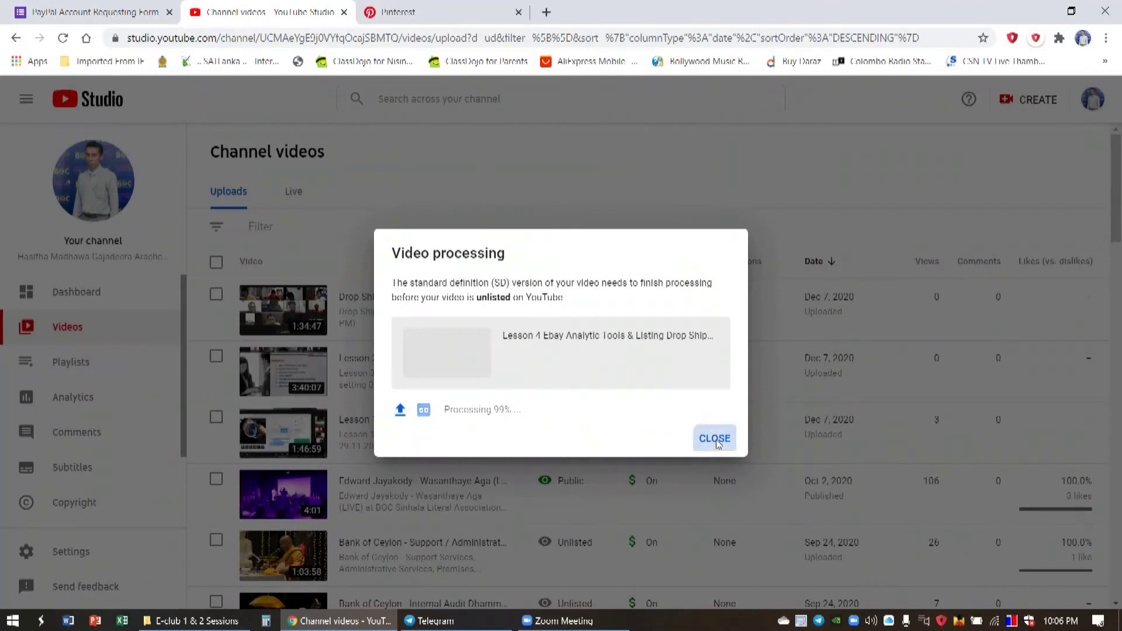
pyautogui.click(714, 439)
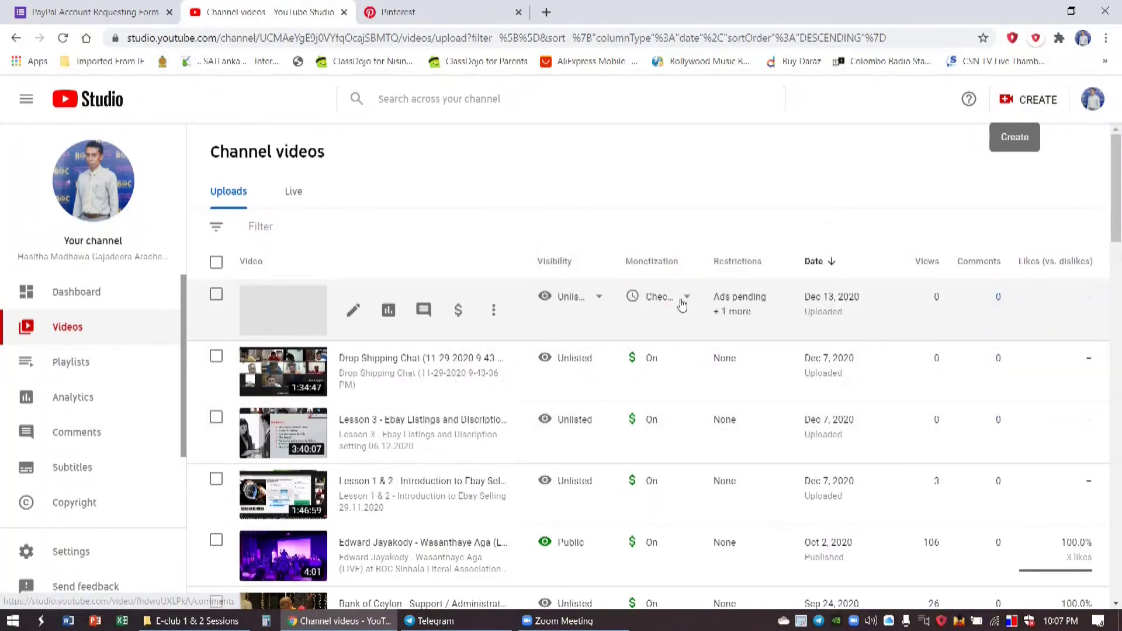
pyautogui.moveTo(682, 305)
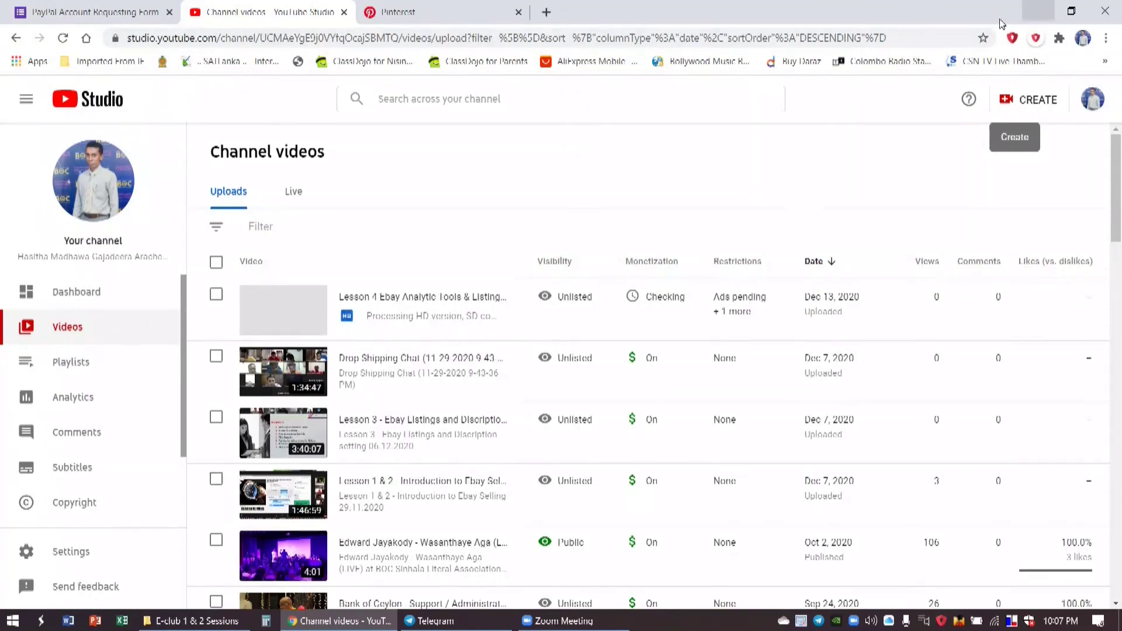
pyautogui.click(1038, 10)
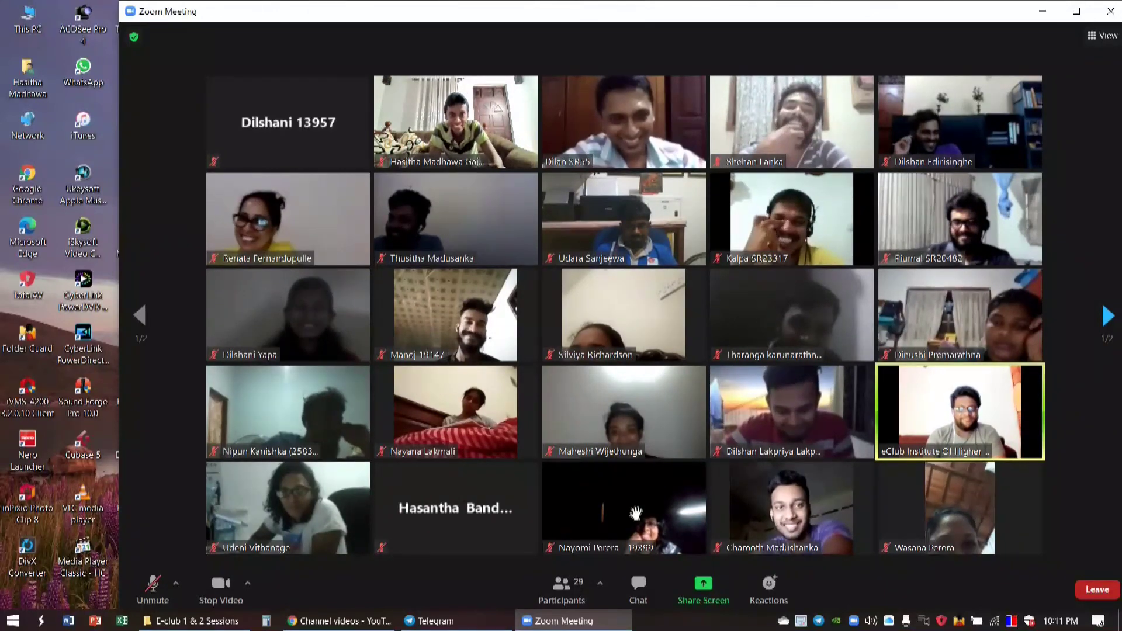
# Send thumbs-up and laughing reactions in the Zoom meeting, followed by another thumbs-up
pyautogui.click(769, 587)
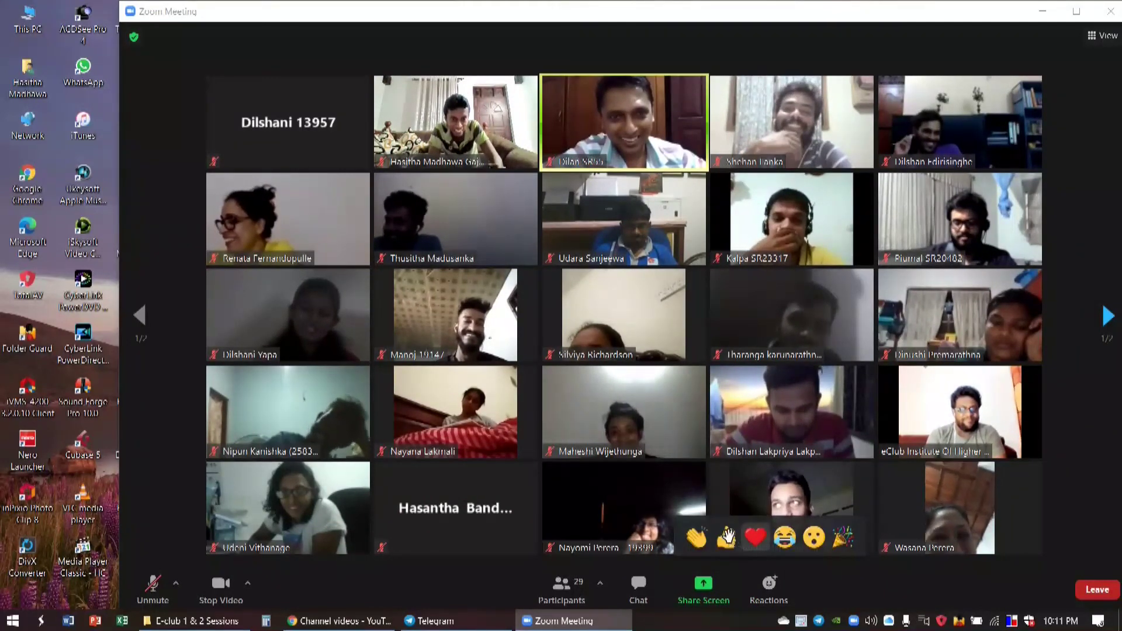
pyautogui.click(725, 537)
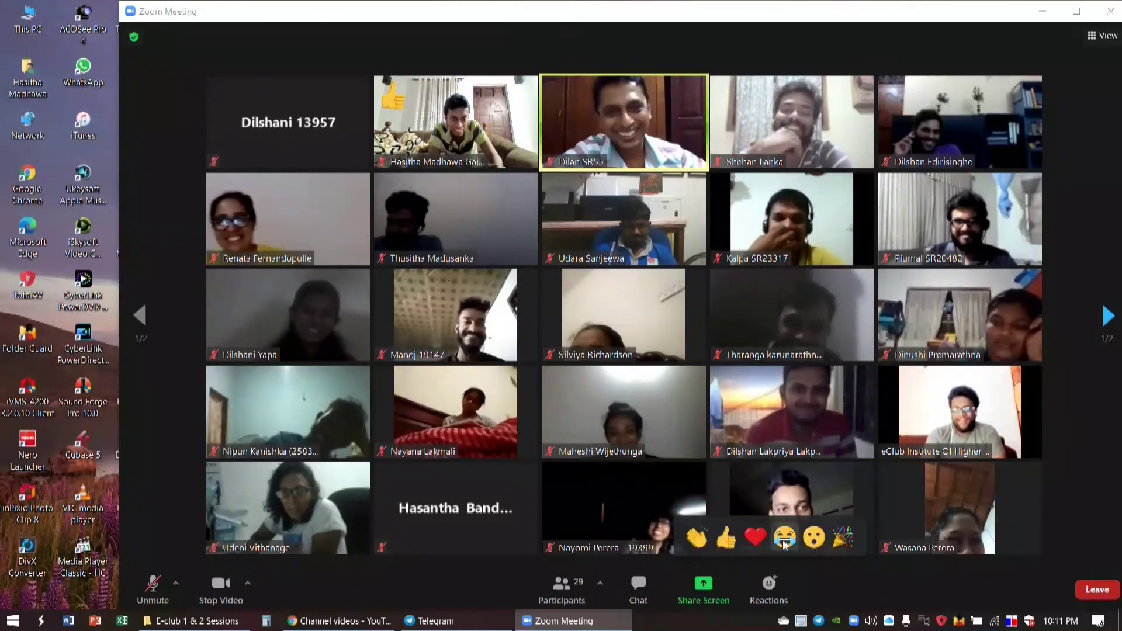
pyautogui.click(783, 537)
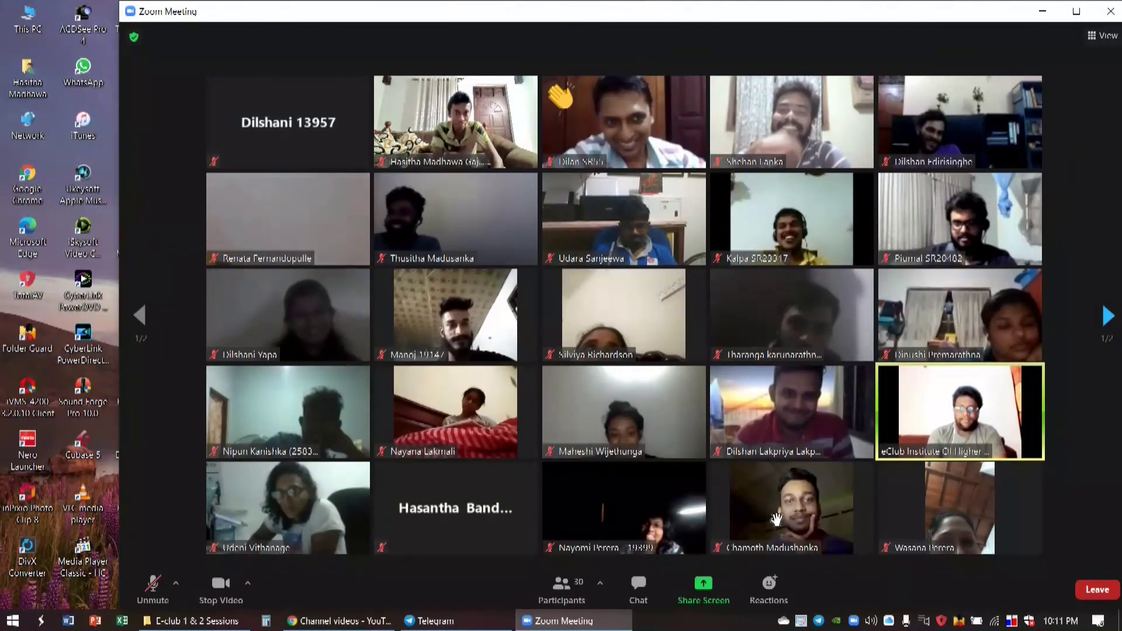
pyautogui.click(770, 583)
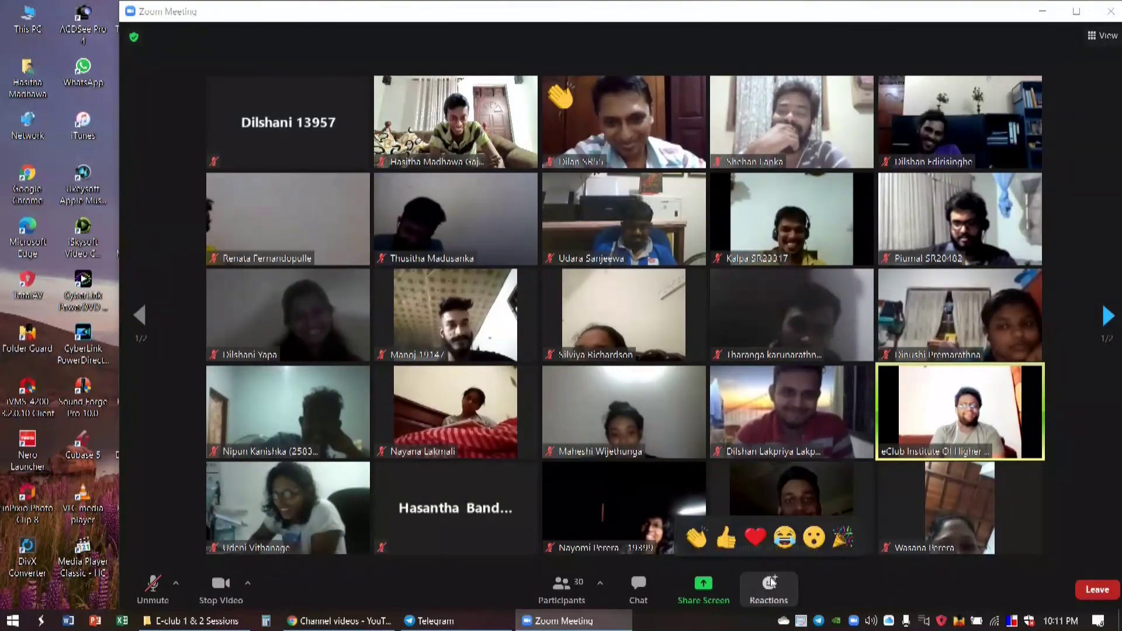
pyautogui.click(732, 537)
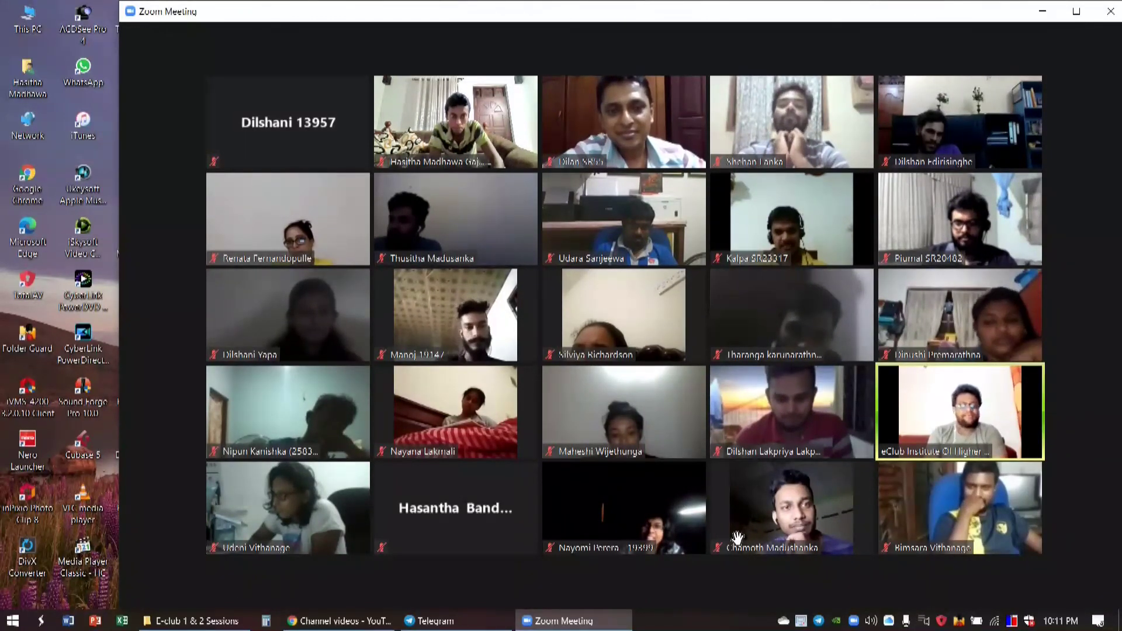
pyautogui.moveTo(734, 541)
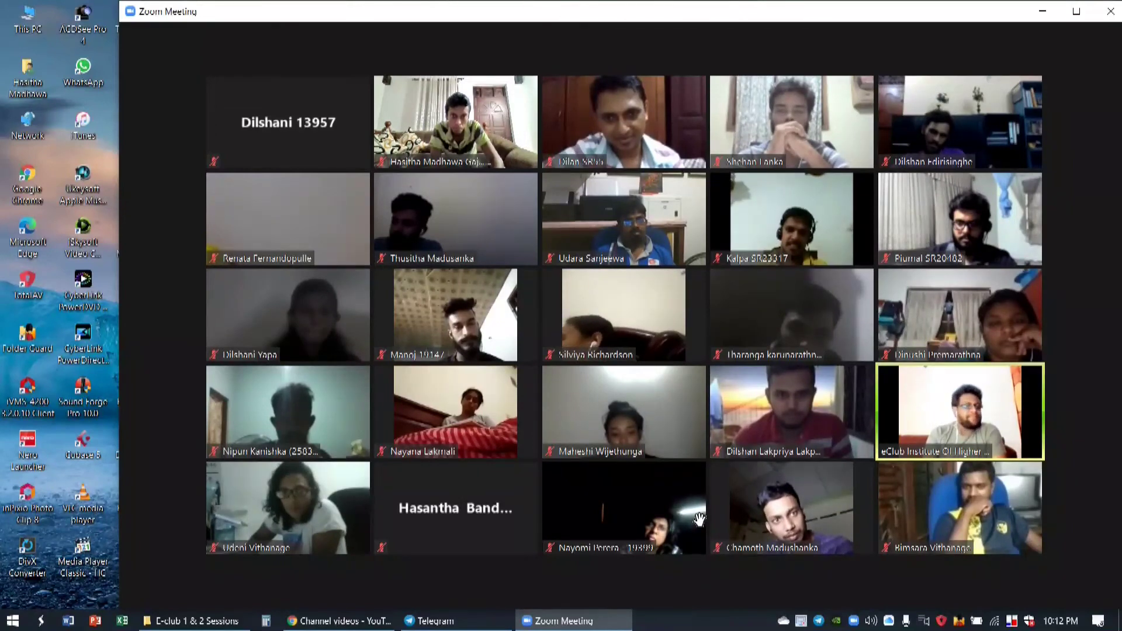
pyautogui.moveTo(699, 518)
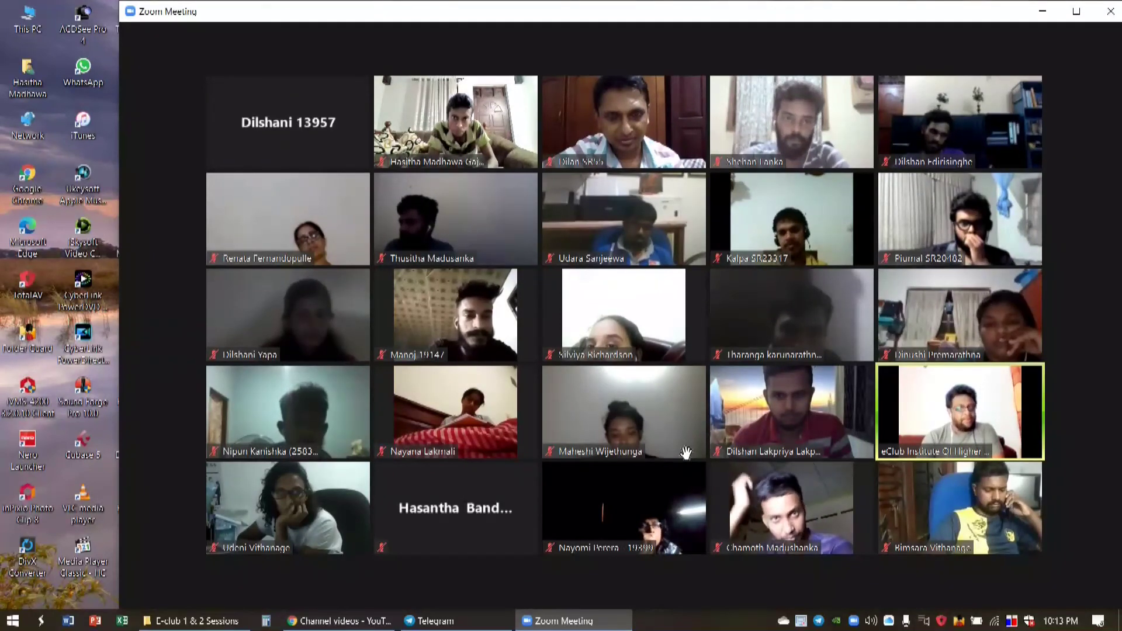
pyautogui.moveTo(275, 594)
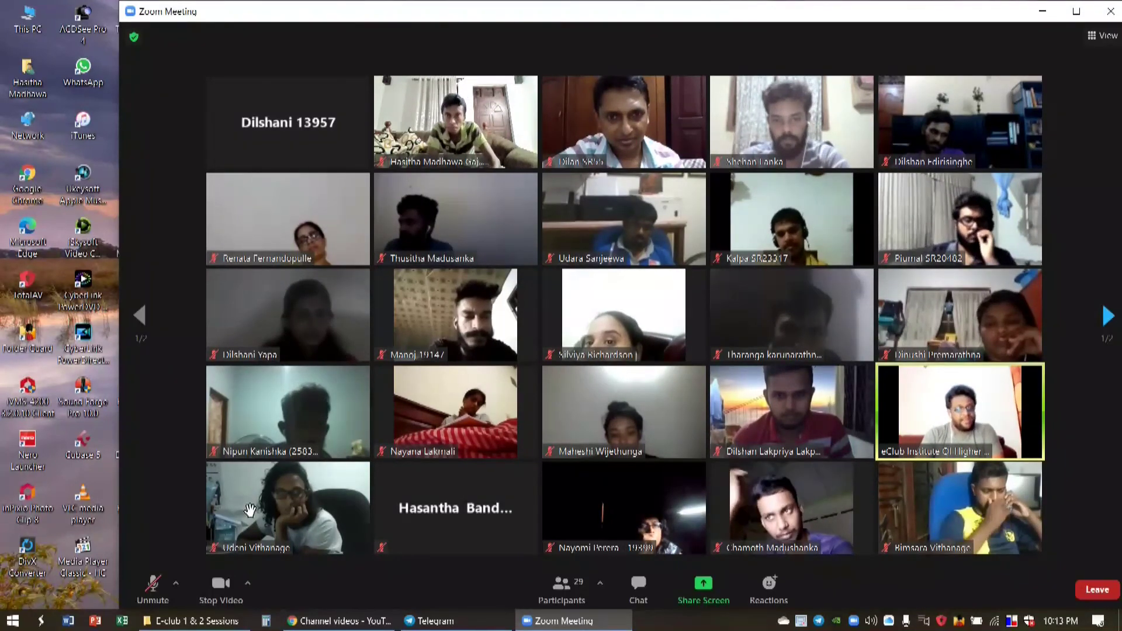
# Open the meeting's video filter settings, try the Boost filter on the camera and set the filter back to None
pyautogui.click(248, 583)
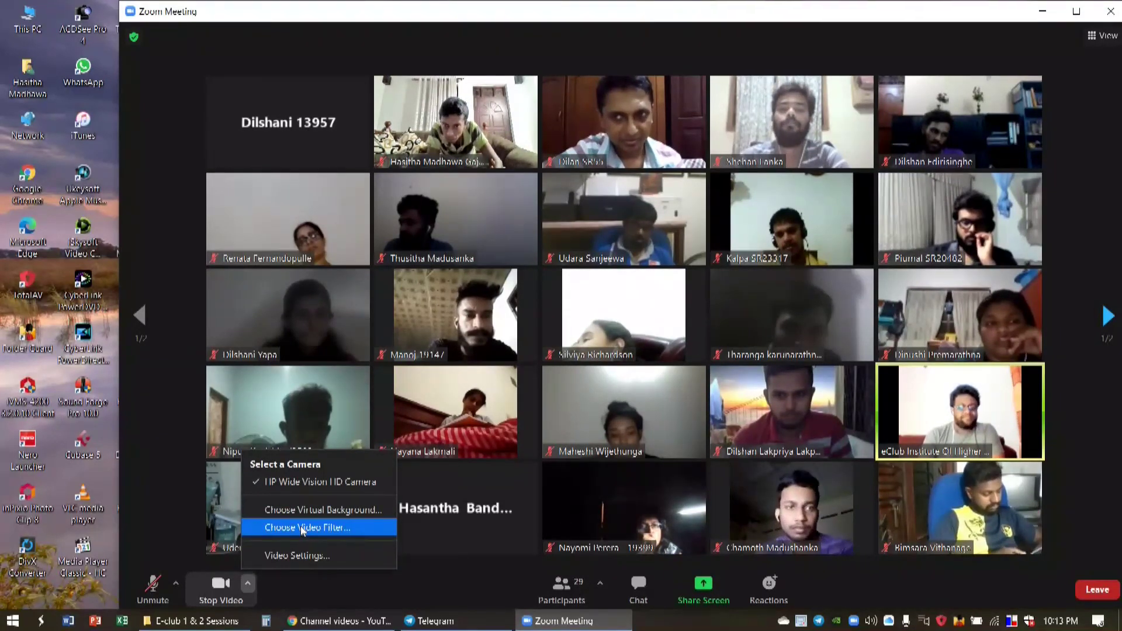
pyautogui.click(371, 528)
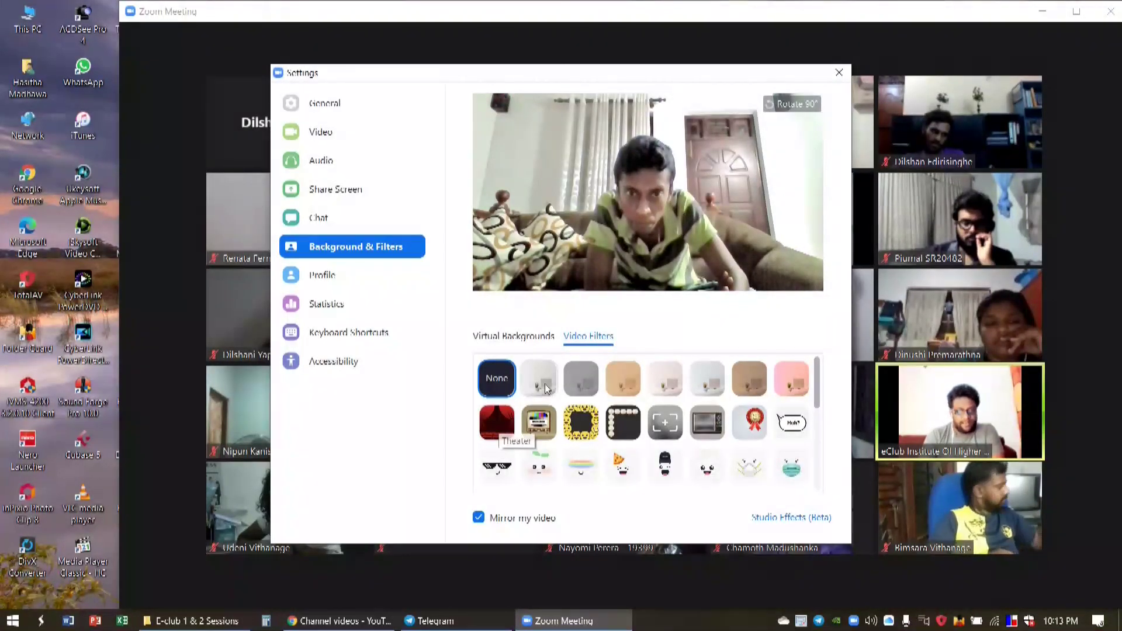
pyautogui.click(538, 380)
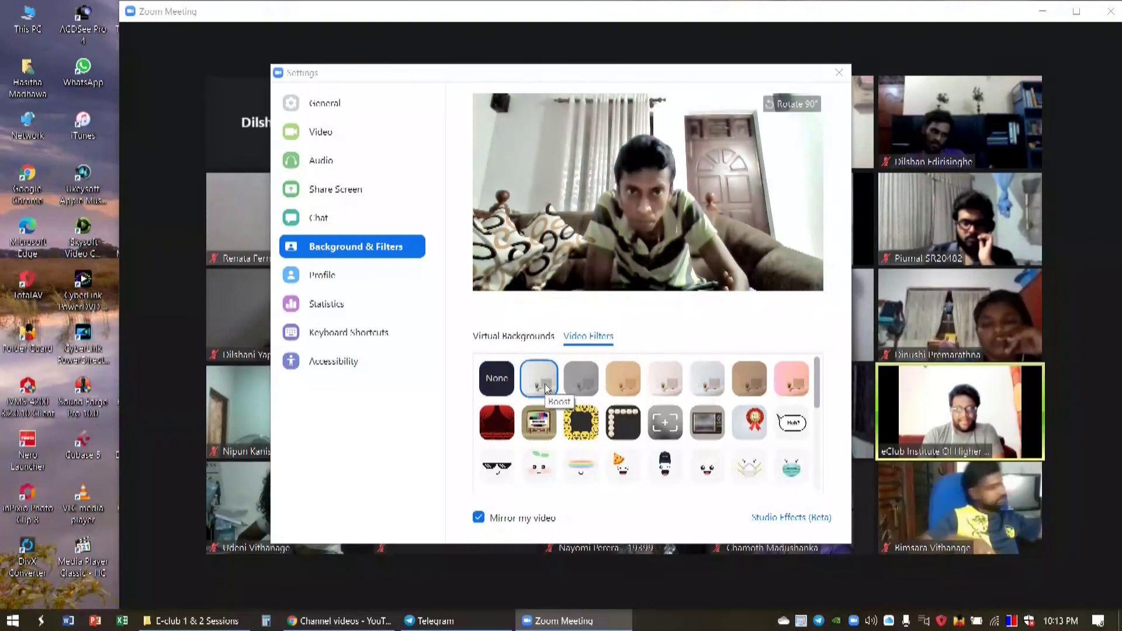
pyautogui.click(496, 378)
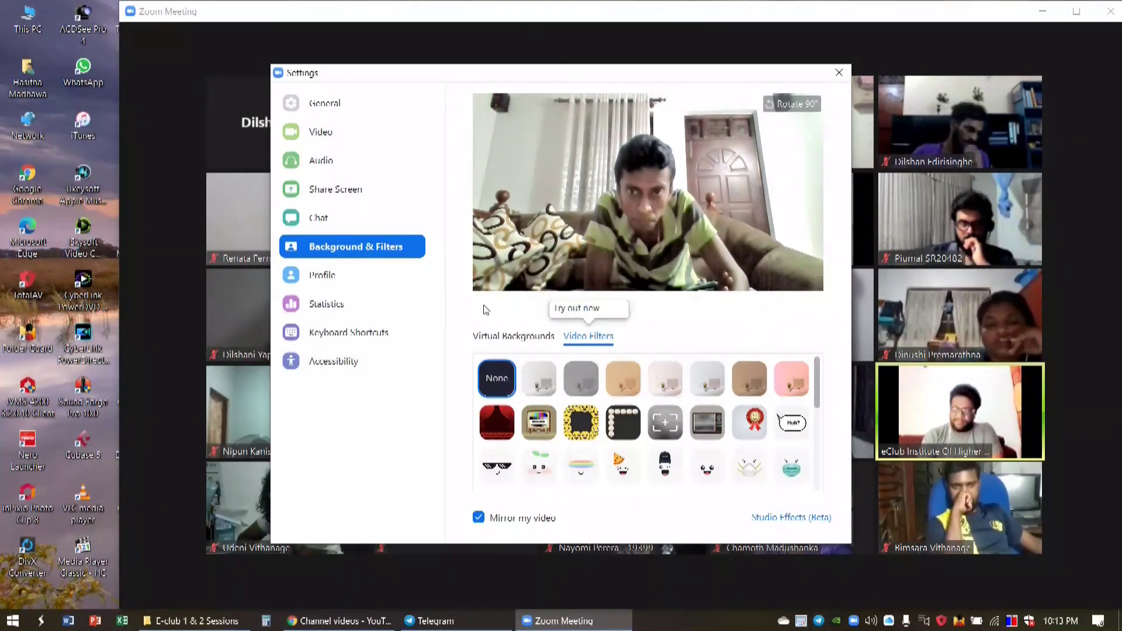
# Try the green-leaves virtual background, replace it with the sunlit forest image and close the settings
pyautogui.click(517, 343)
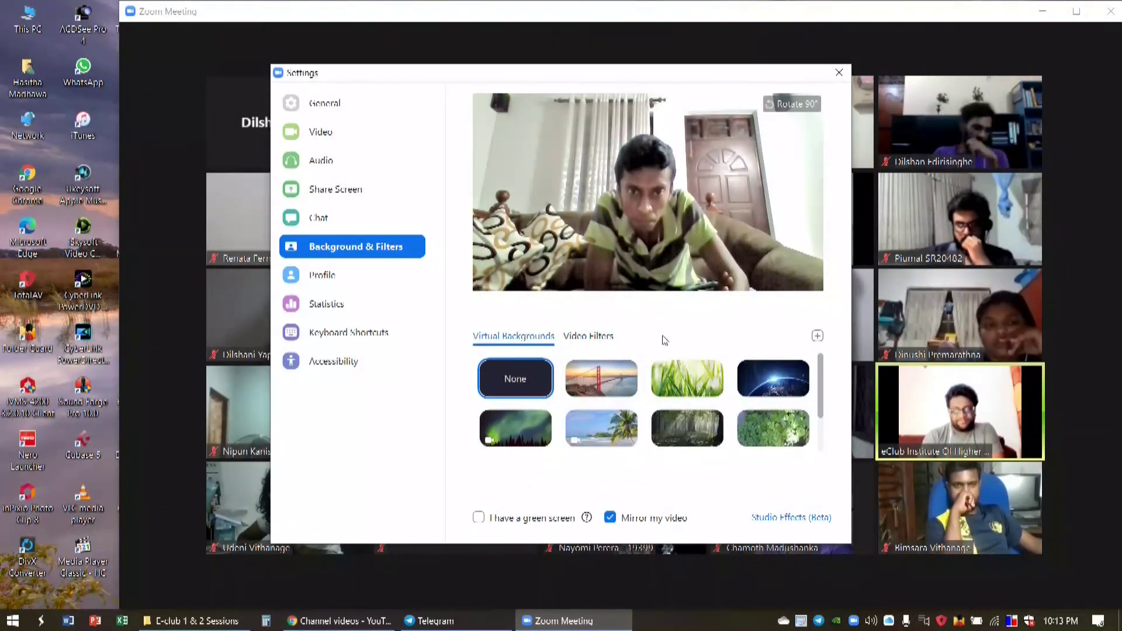
pyautogui.click(770, 432)
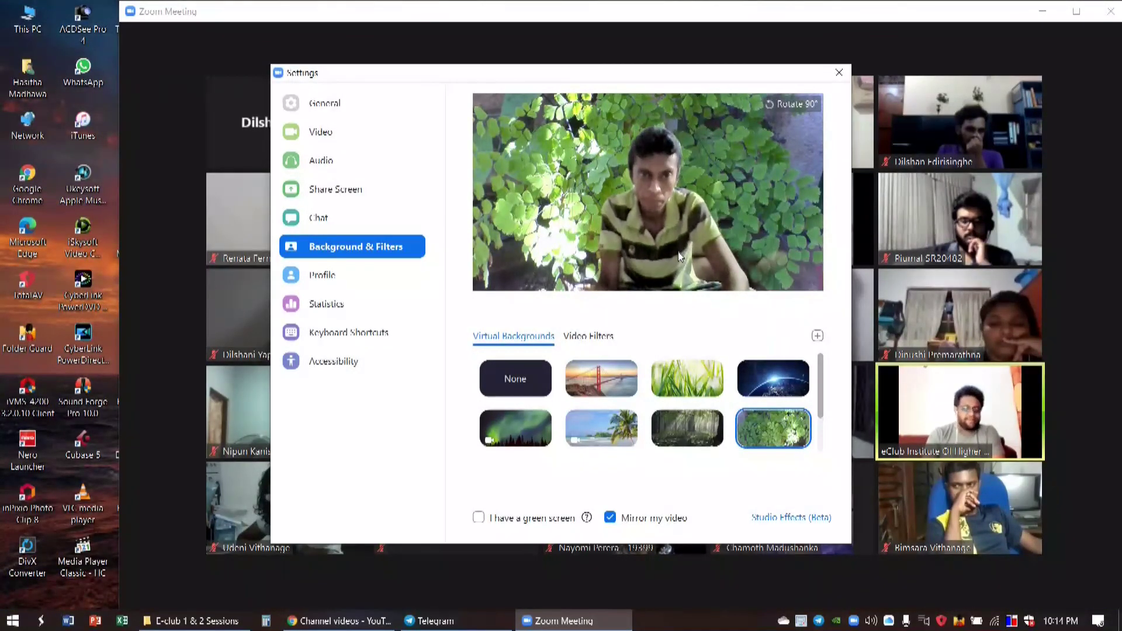
pyautogui.click(701, 437)
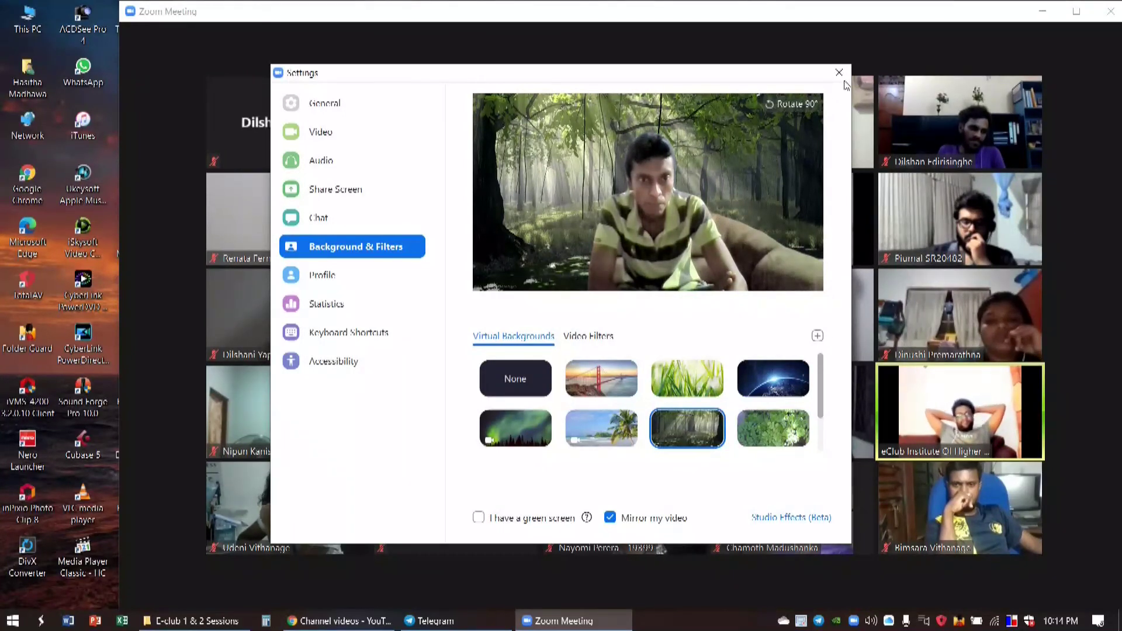
pyautogui.press('Escape')
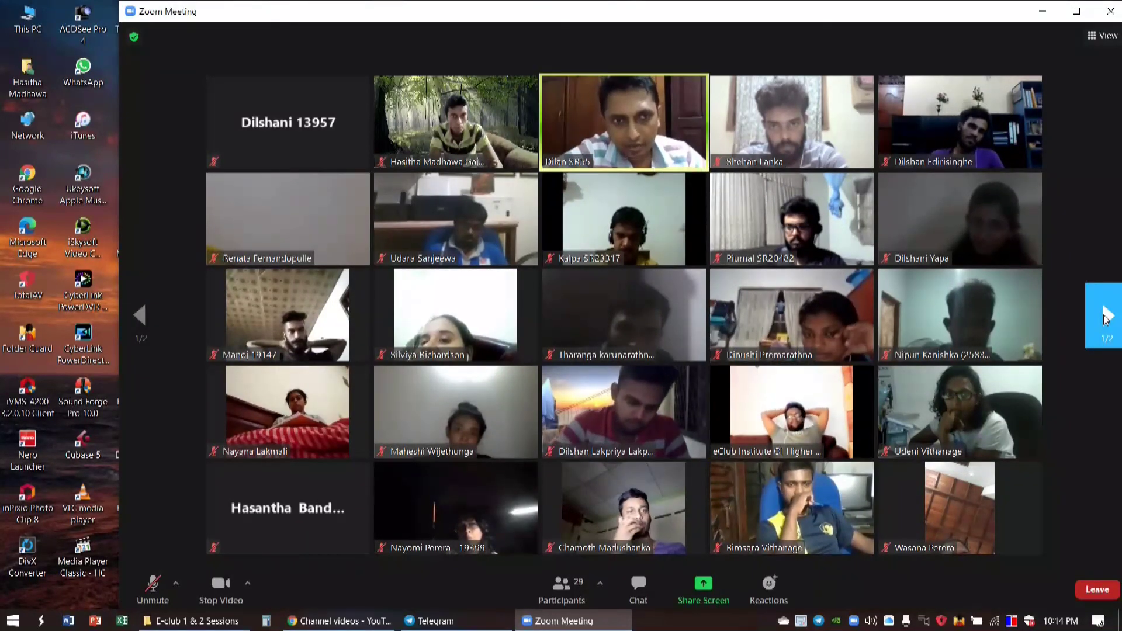
# Send a thumbs-up reaction to the meeting participants
pyautogui.moveTo(1109, 324)
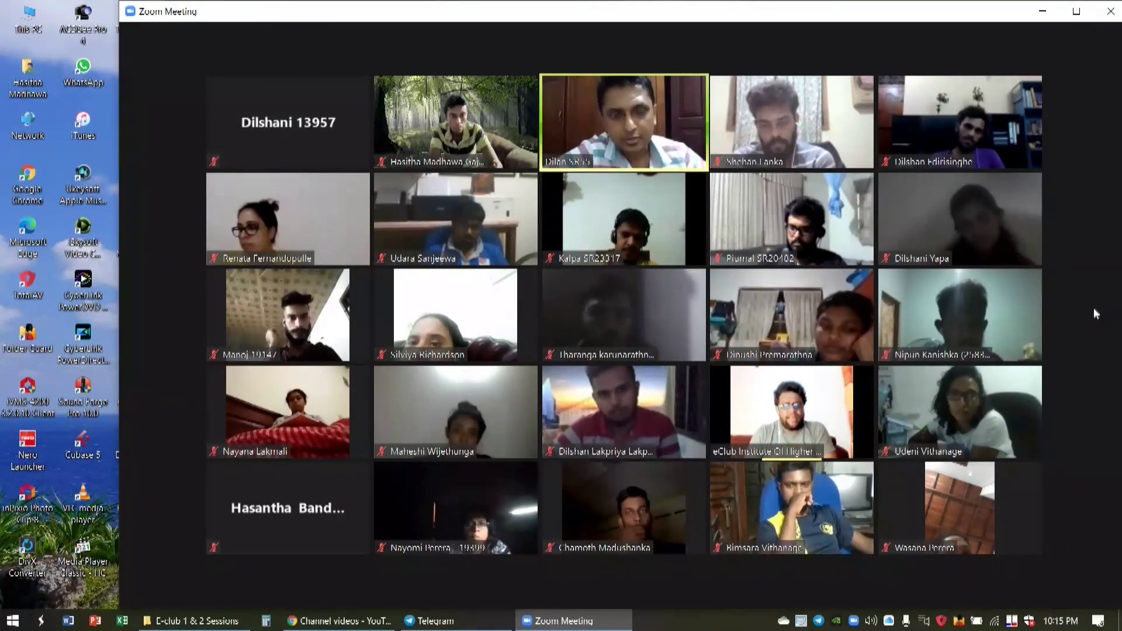
pyautogui.moveTo(1104, 320)
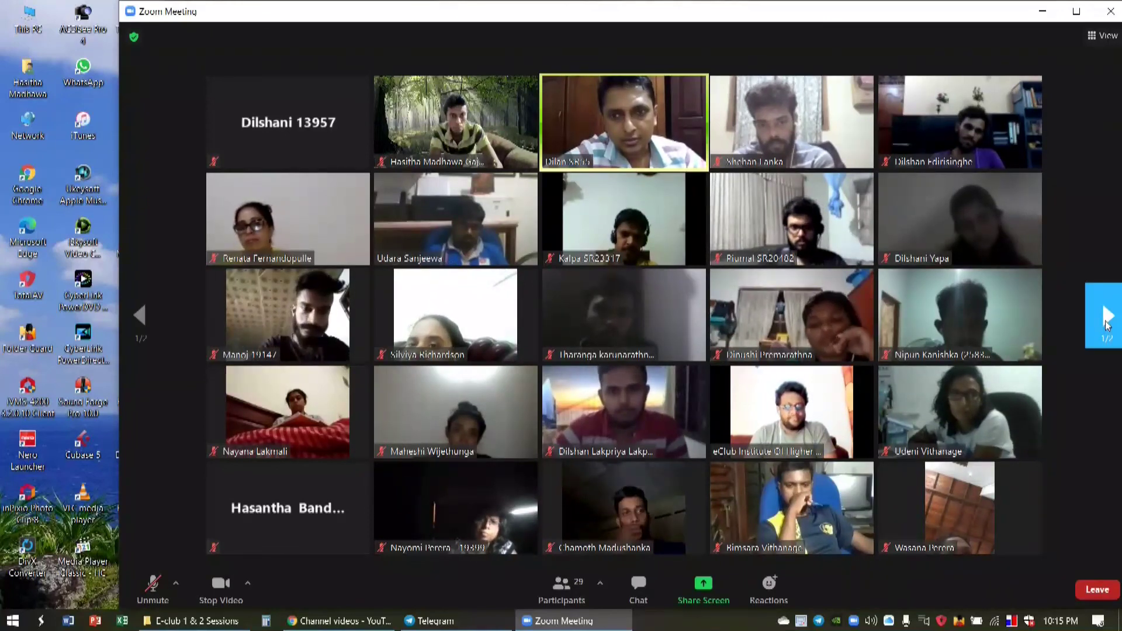
pyautogui.click(767, 583)
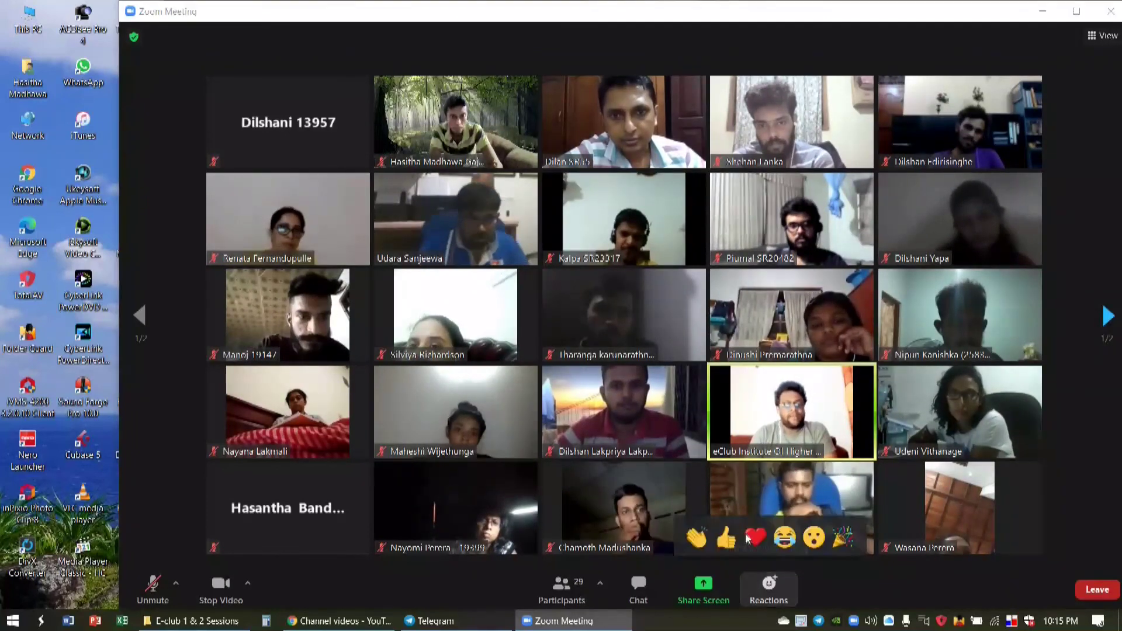
pyautogui.click(727, 536)
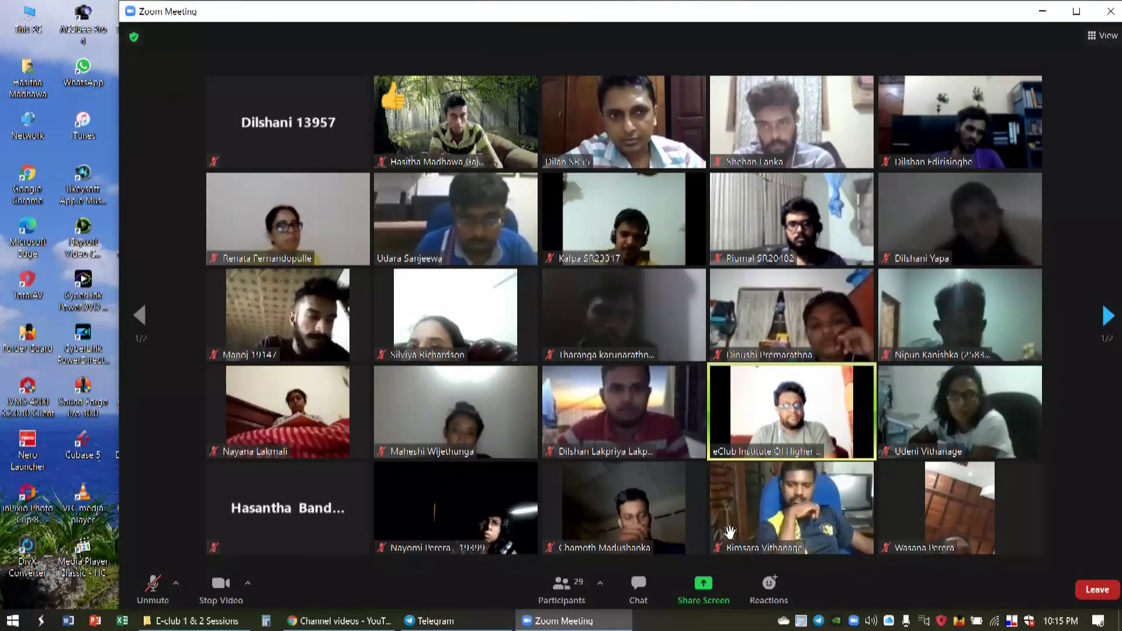